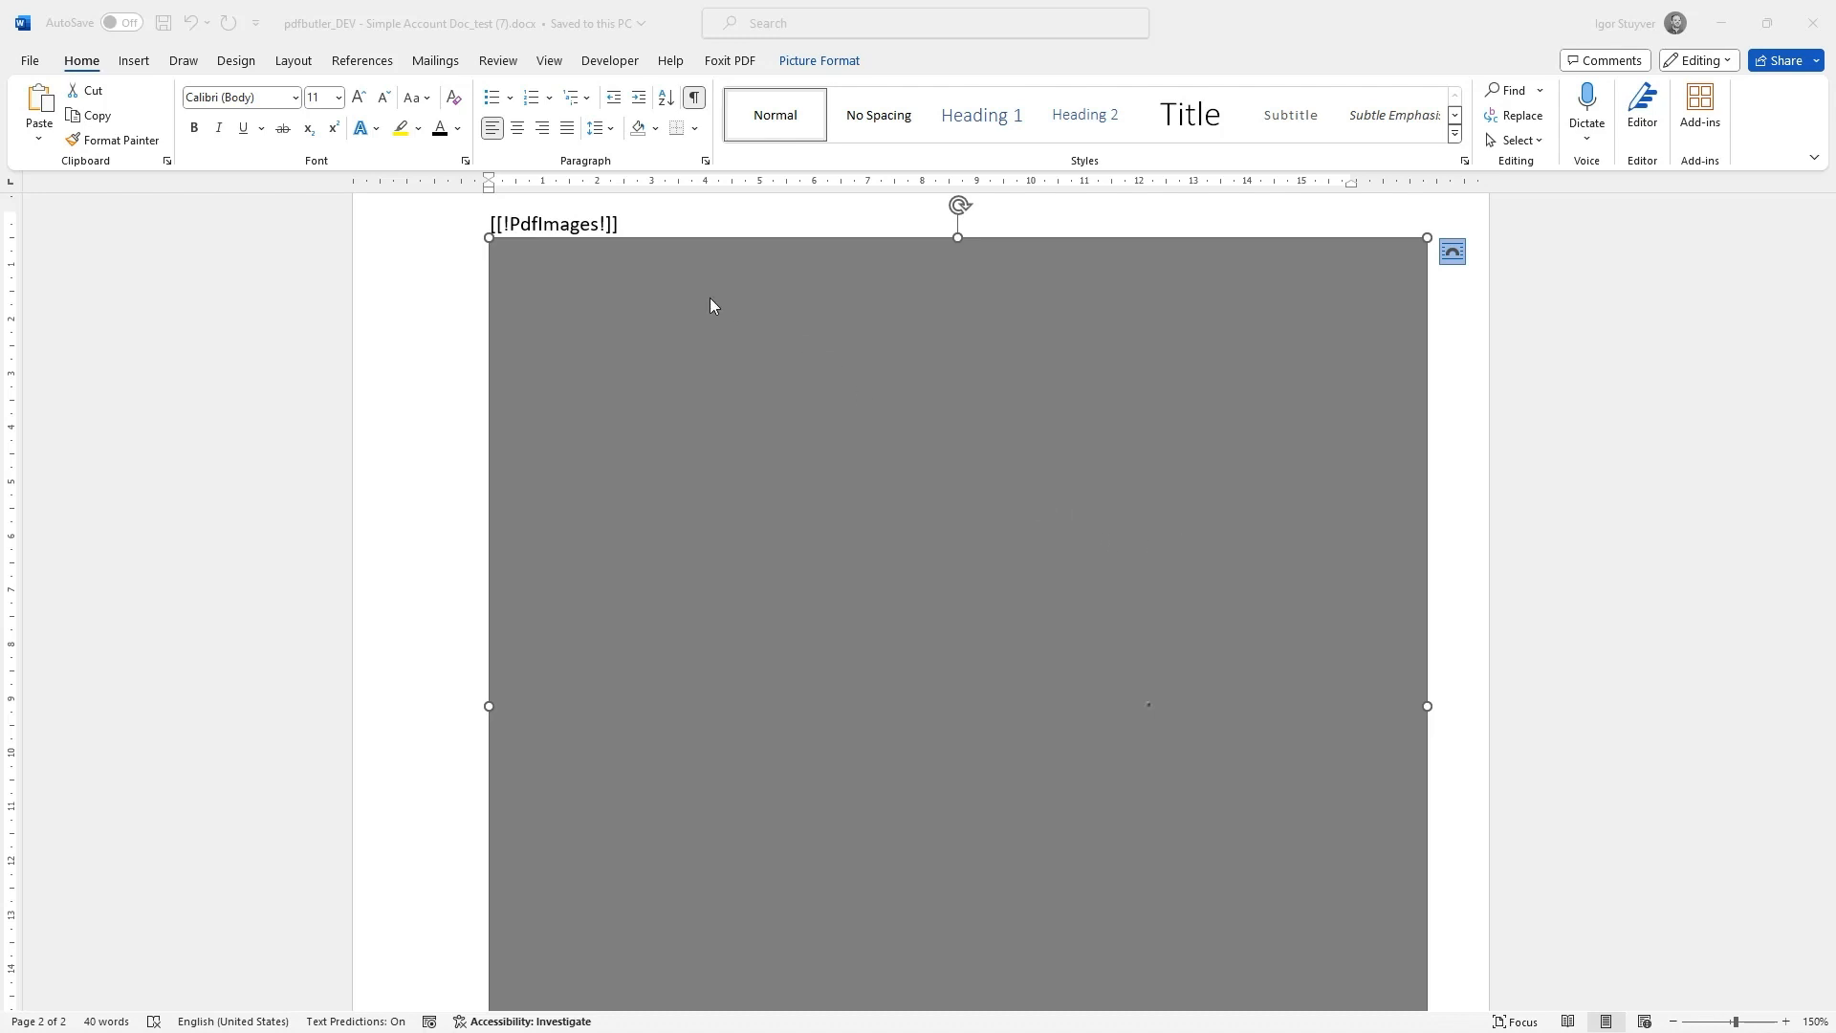
Shrink the grey placeholder picture to about 10.5 cm wide so it shares a line with the [[!PdfImages!]] merge field
click(736, 406)
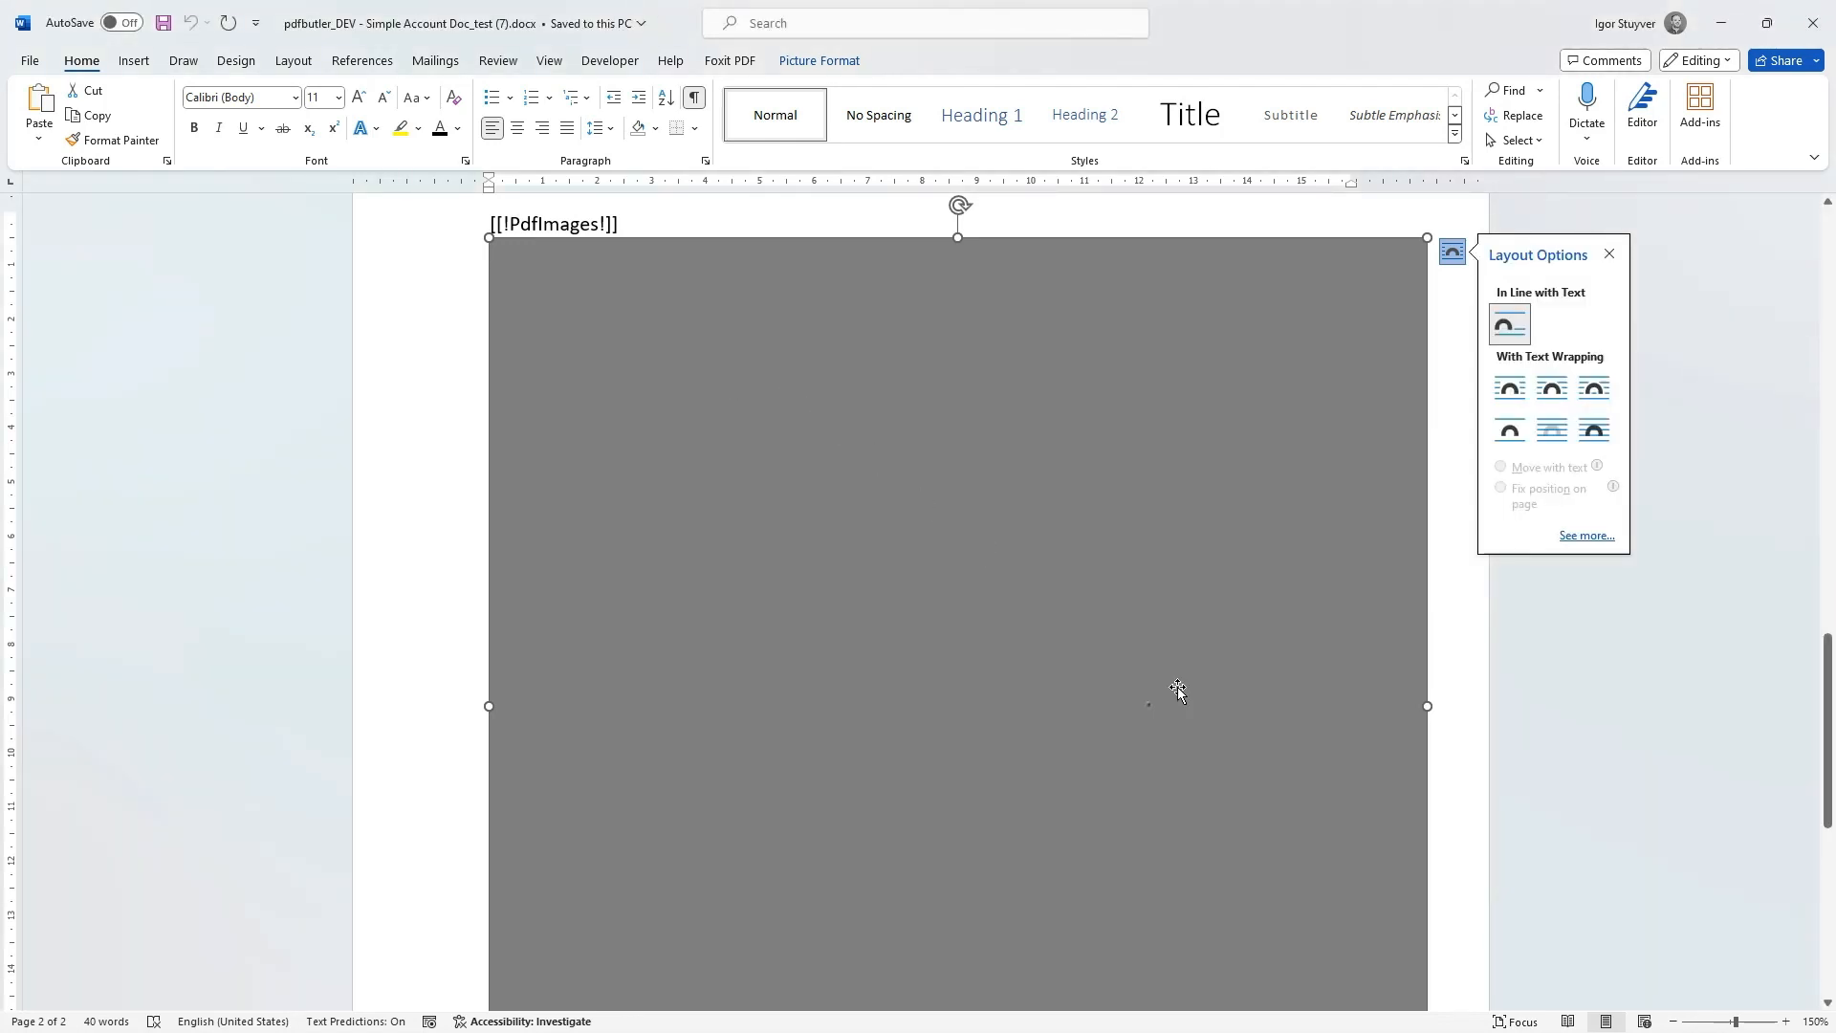
scroll(1236, 658, down, 3)
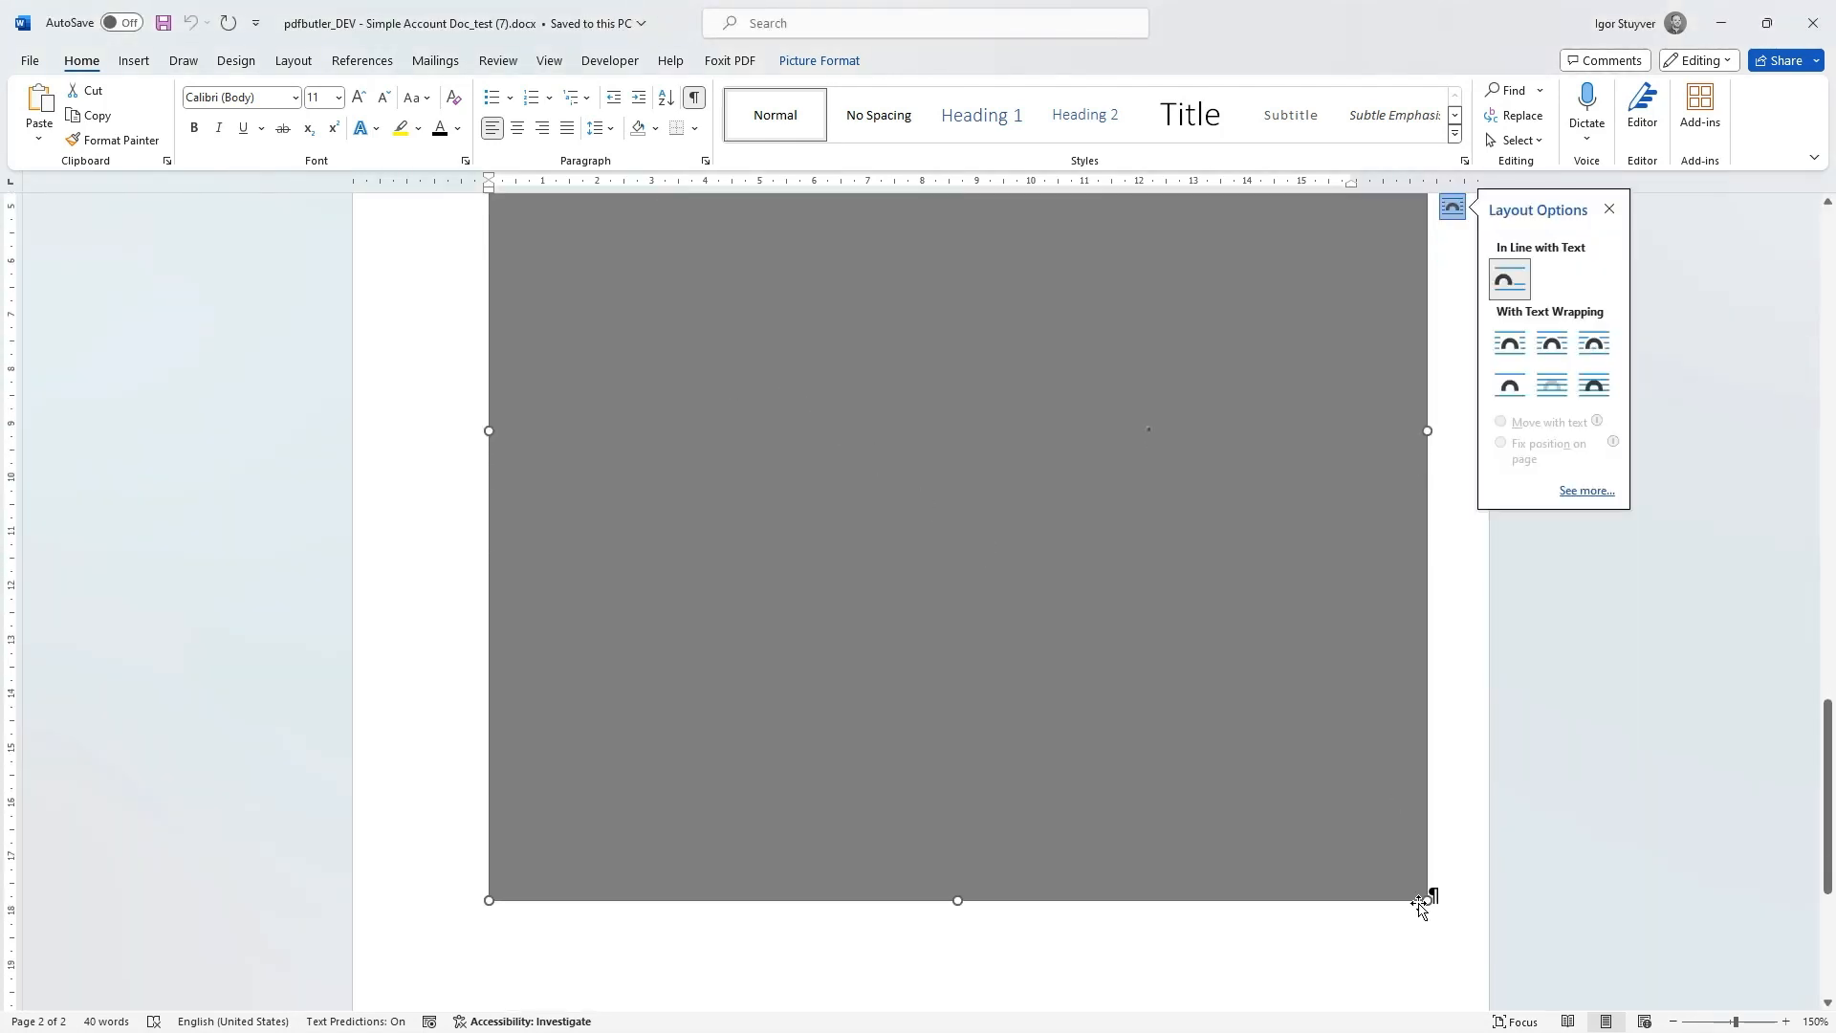
drag(1428, 899, 1050, 533)
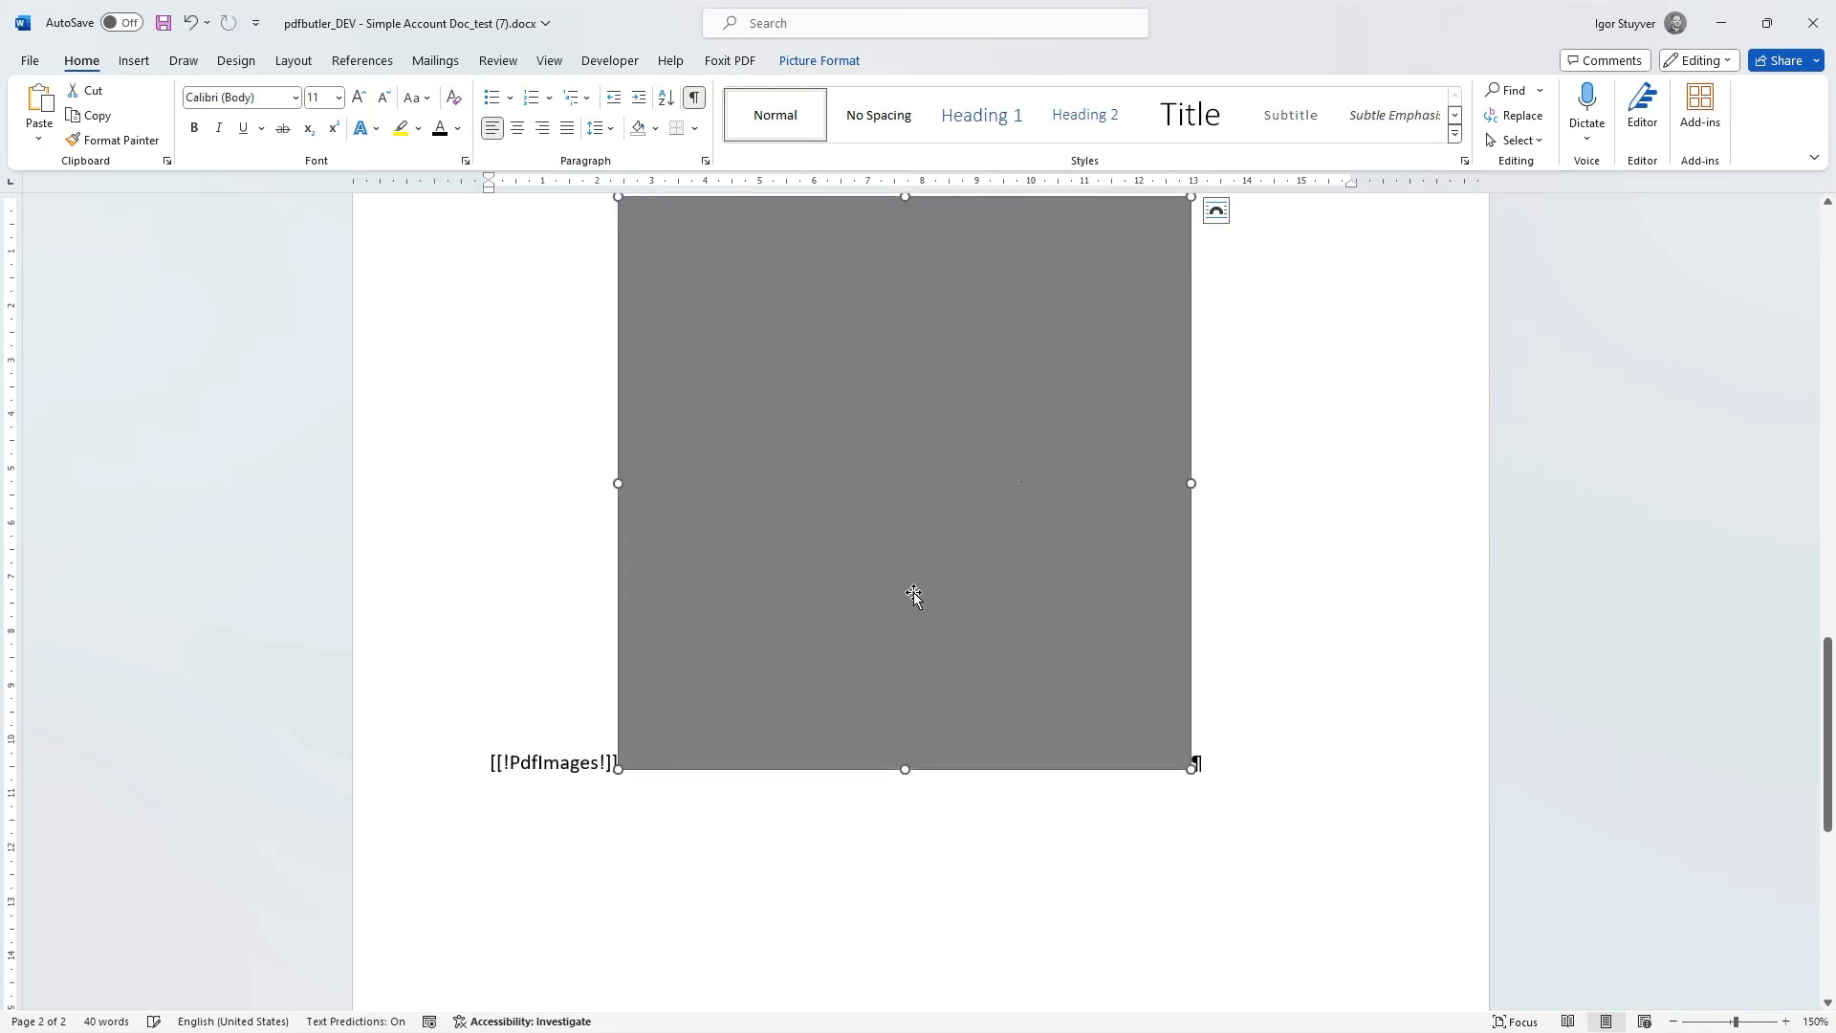
click(458, 839)
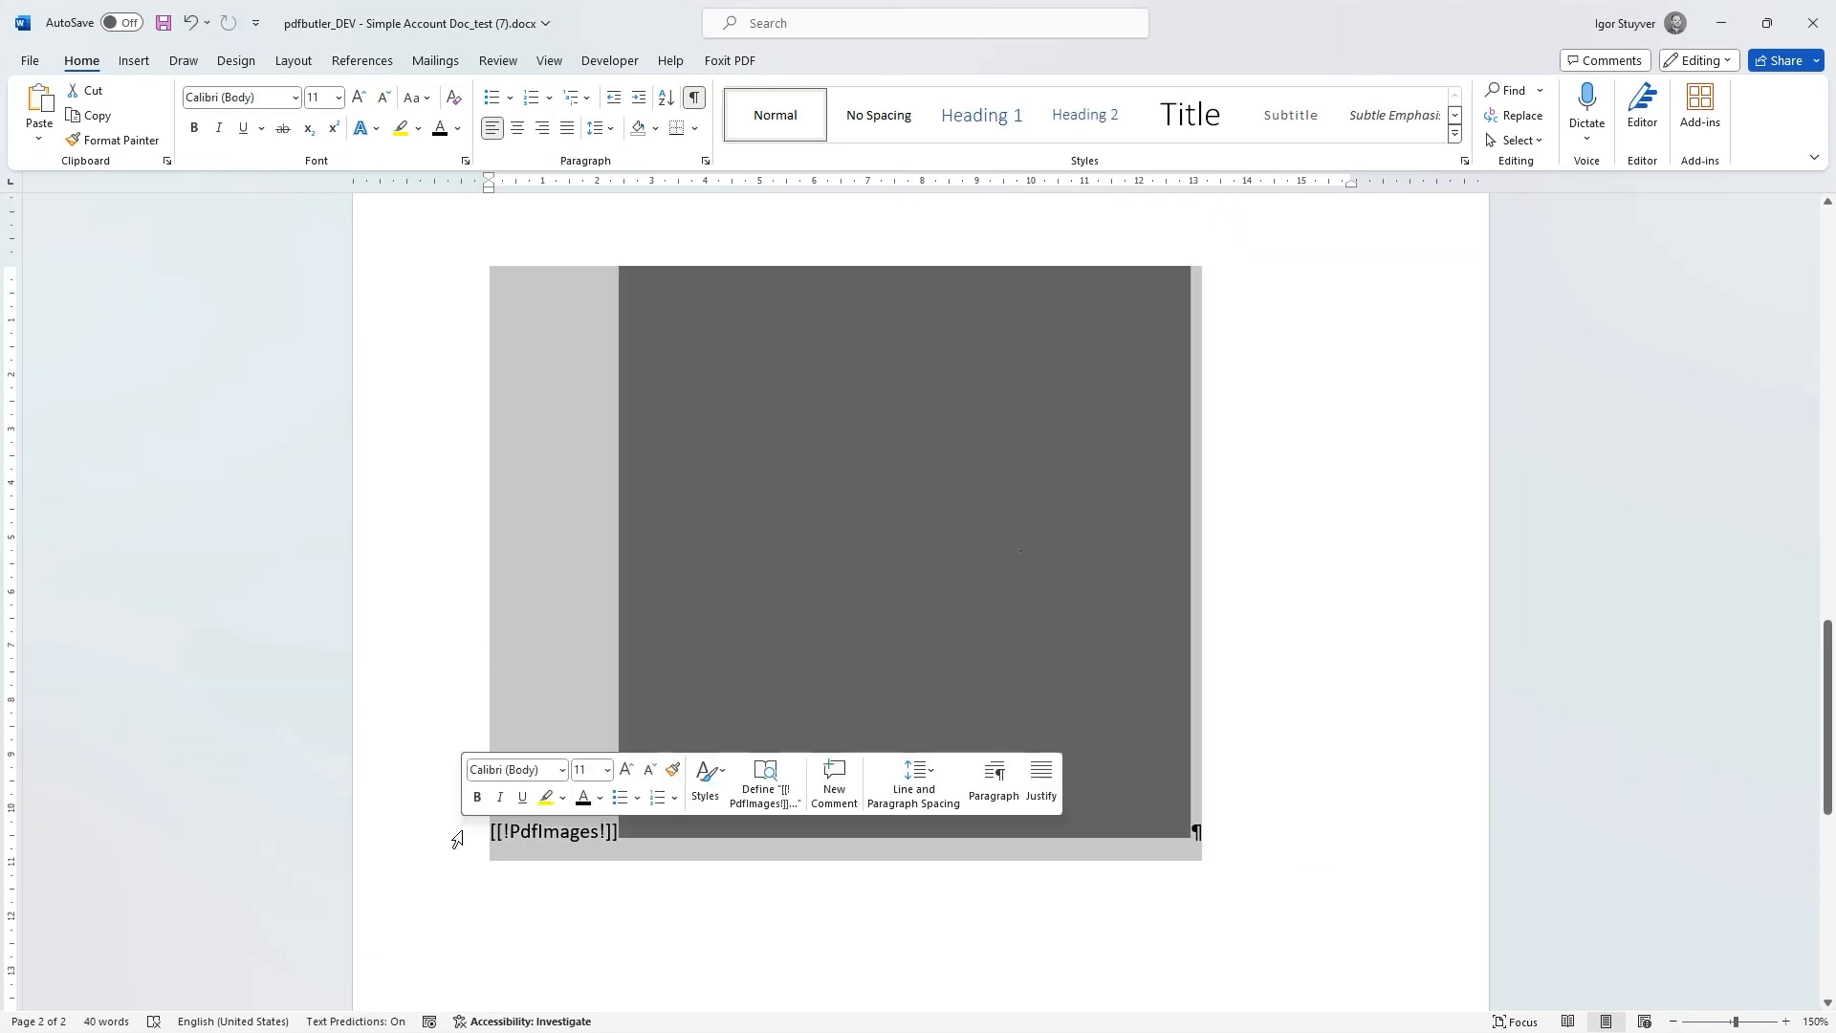
Inspect the text-wrapping layout options of the placeholder picture
click(819, 587)
click(1213, 279)
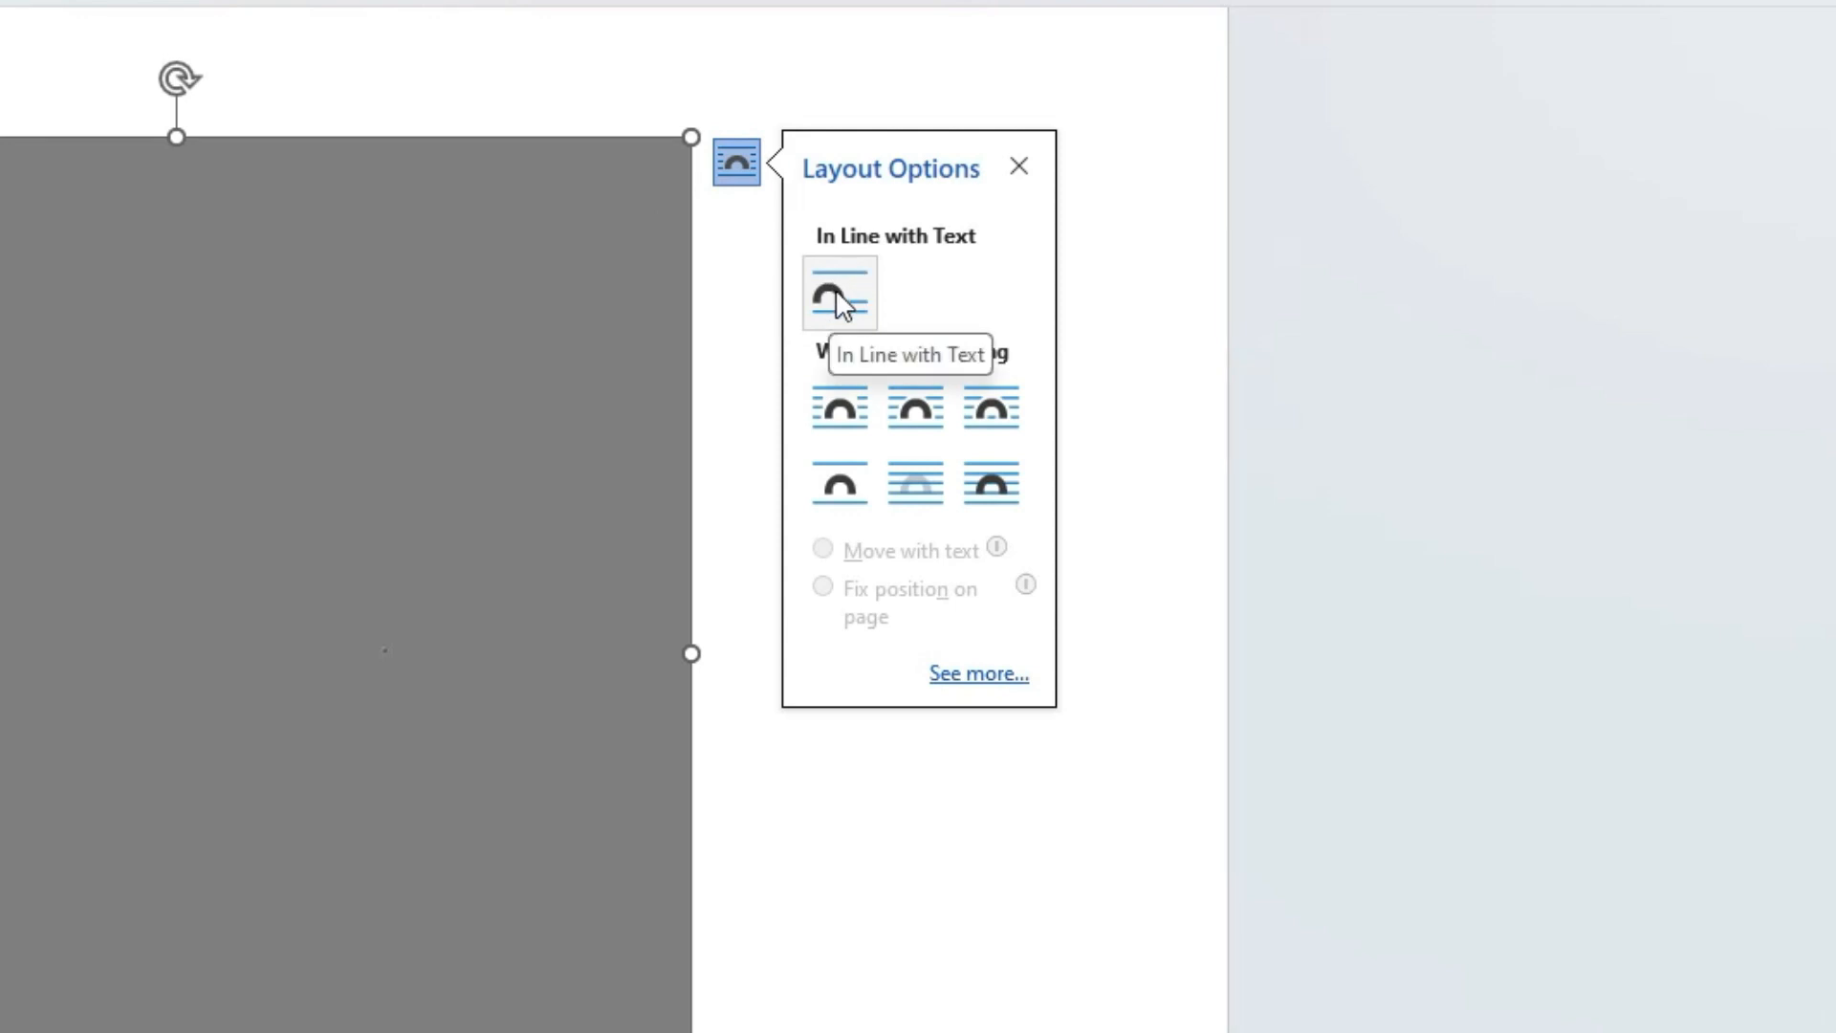
click(245, 716)
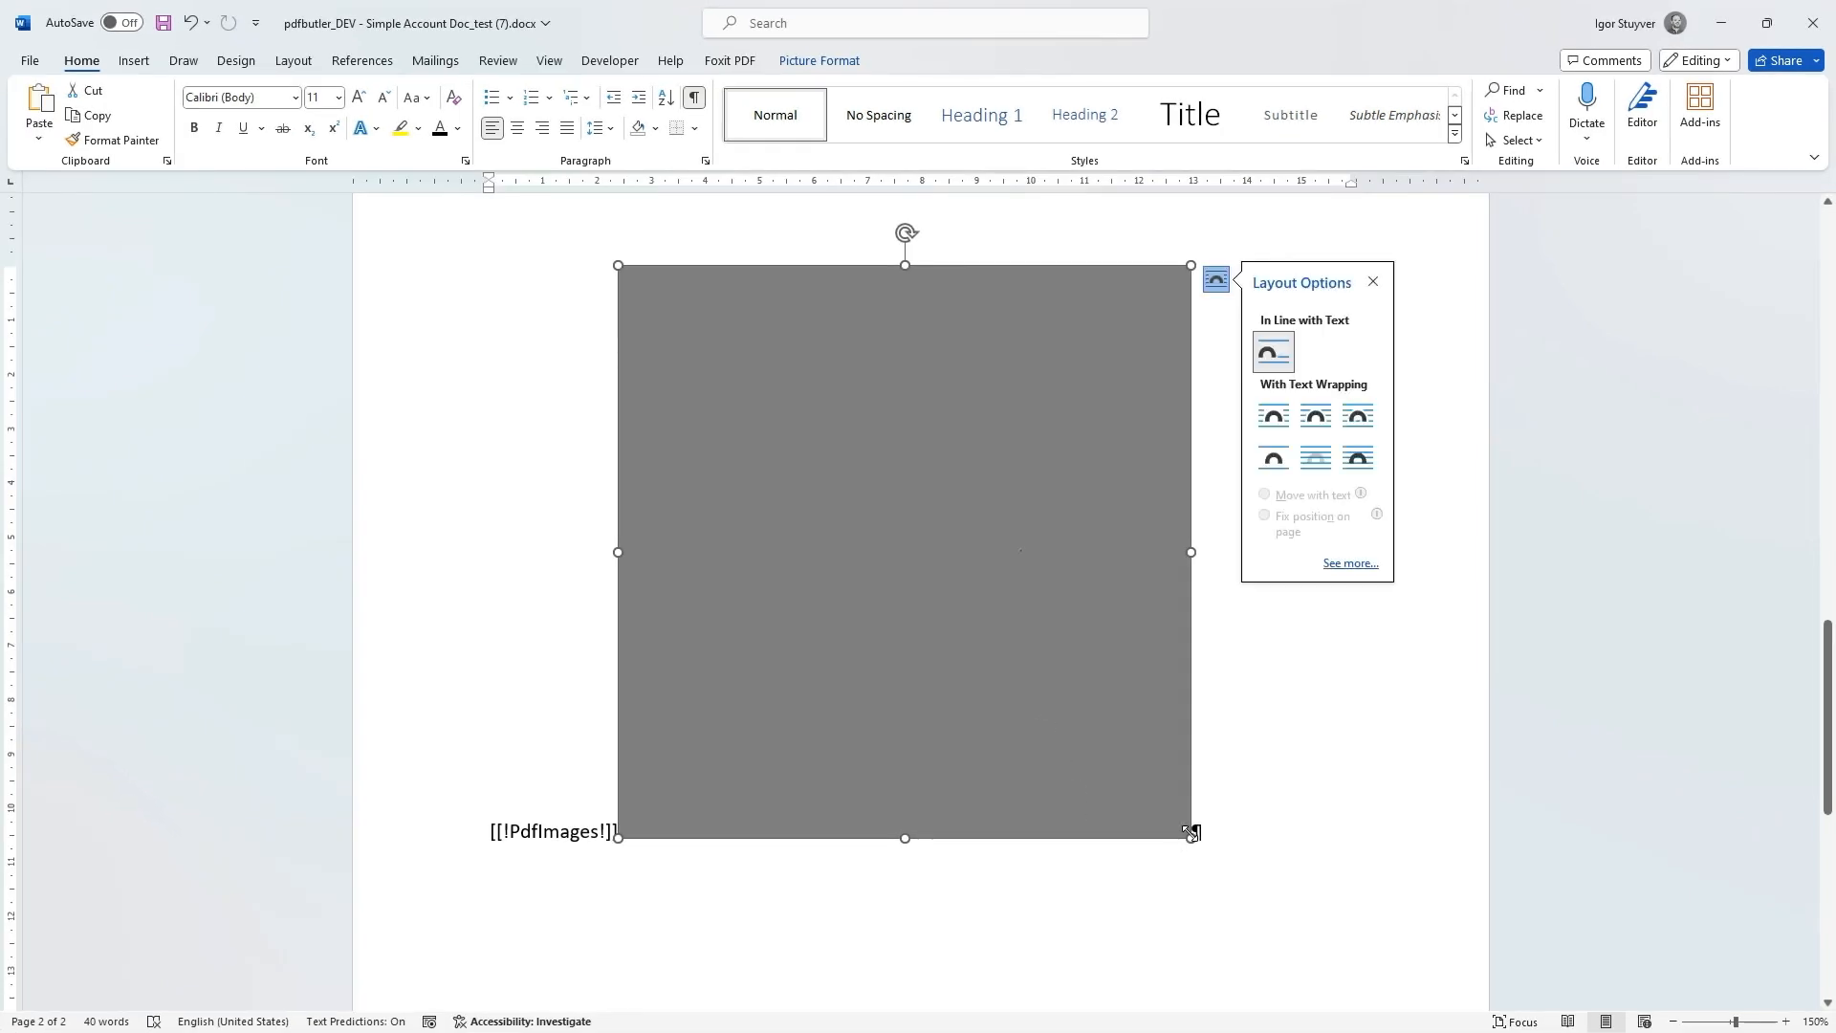
Enlarge the placeholder picture to about 17 cm wide and select the line with the [[!PdfImages!]] merge field
drag(1190, 833, 1538, 972)
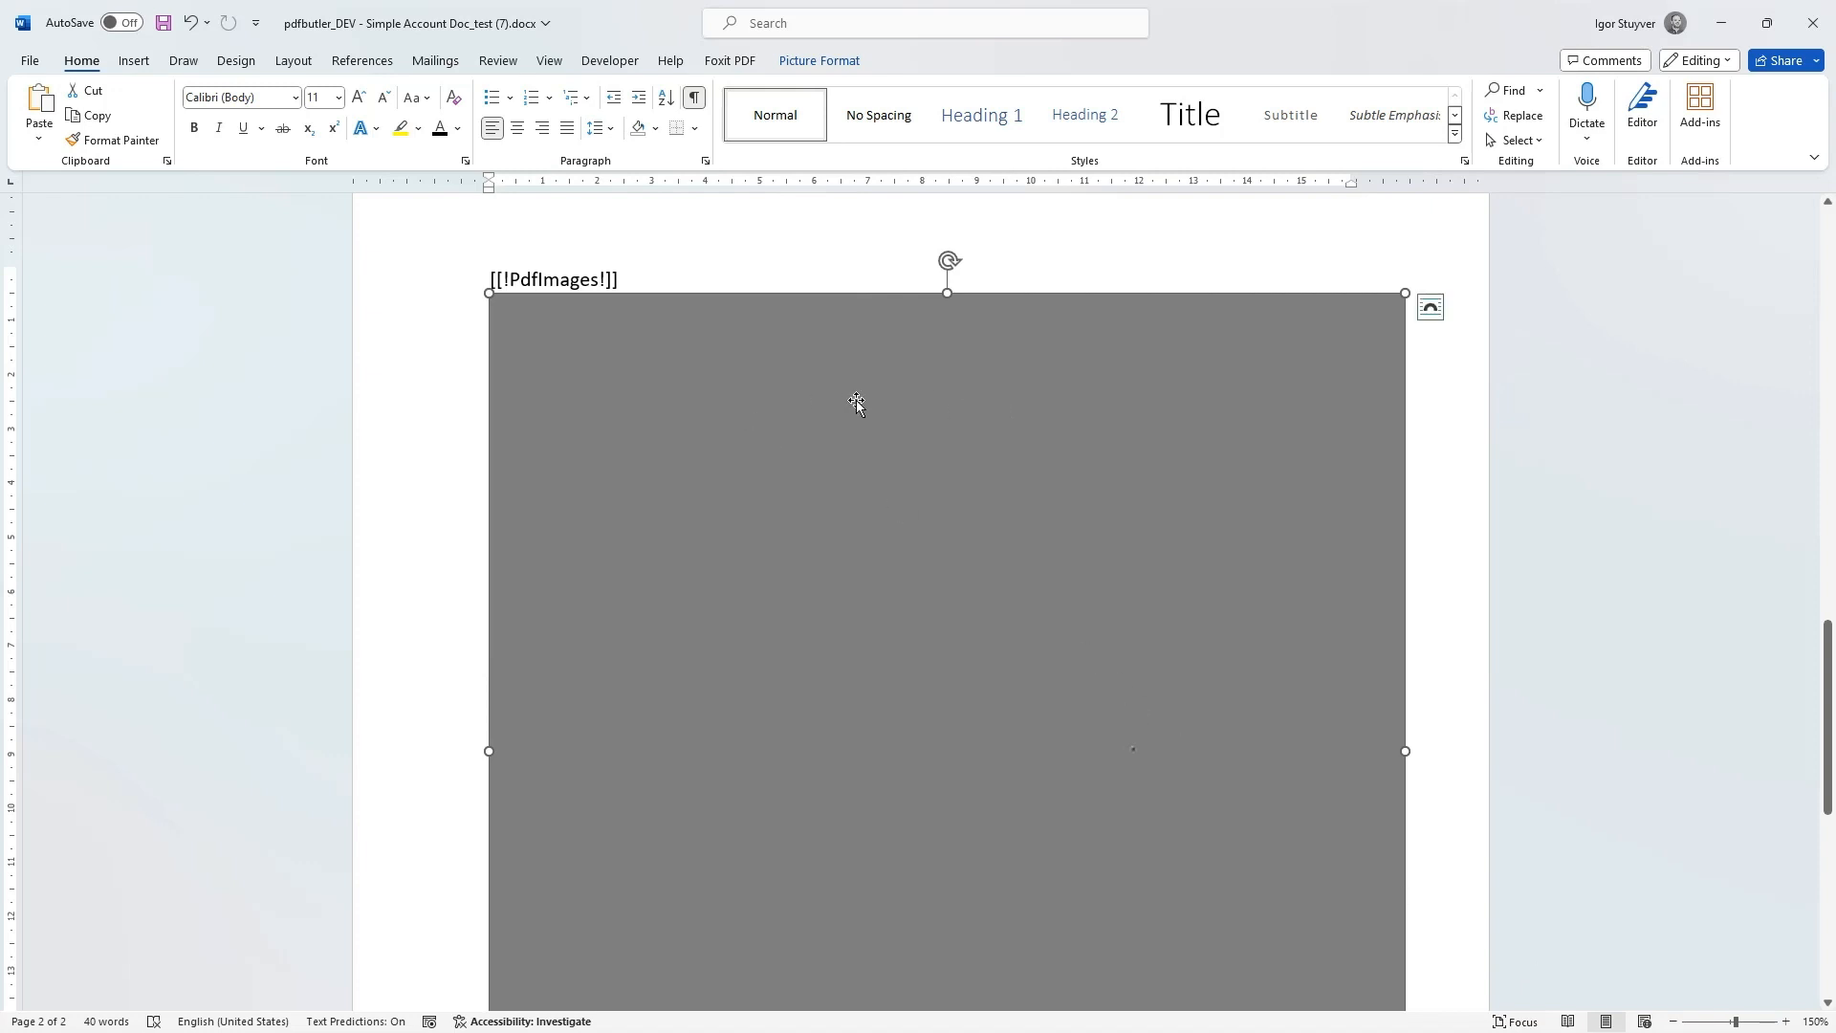
scroll(813, 408, down, 5)
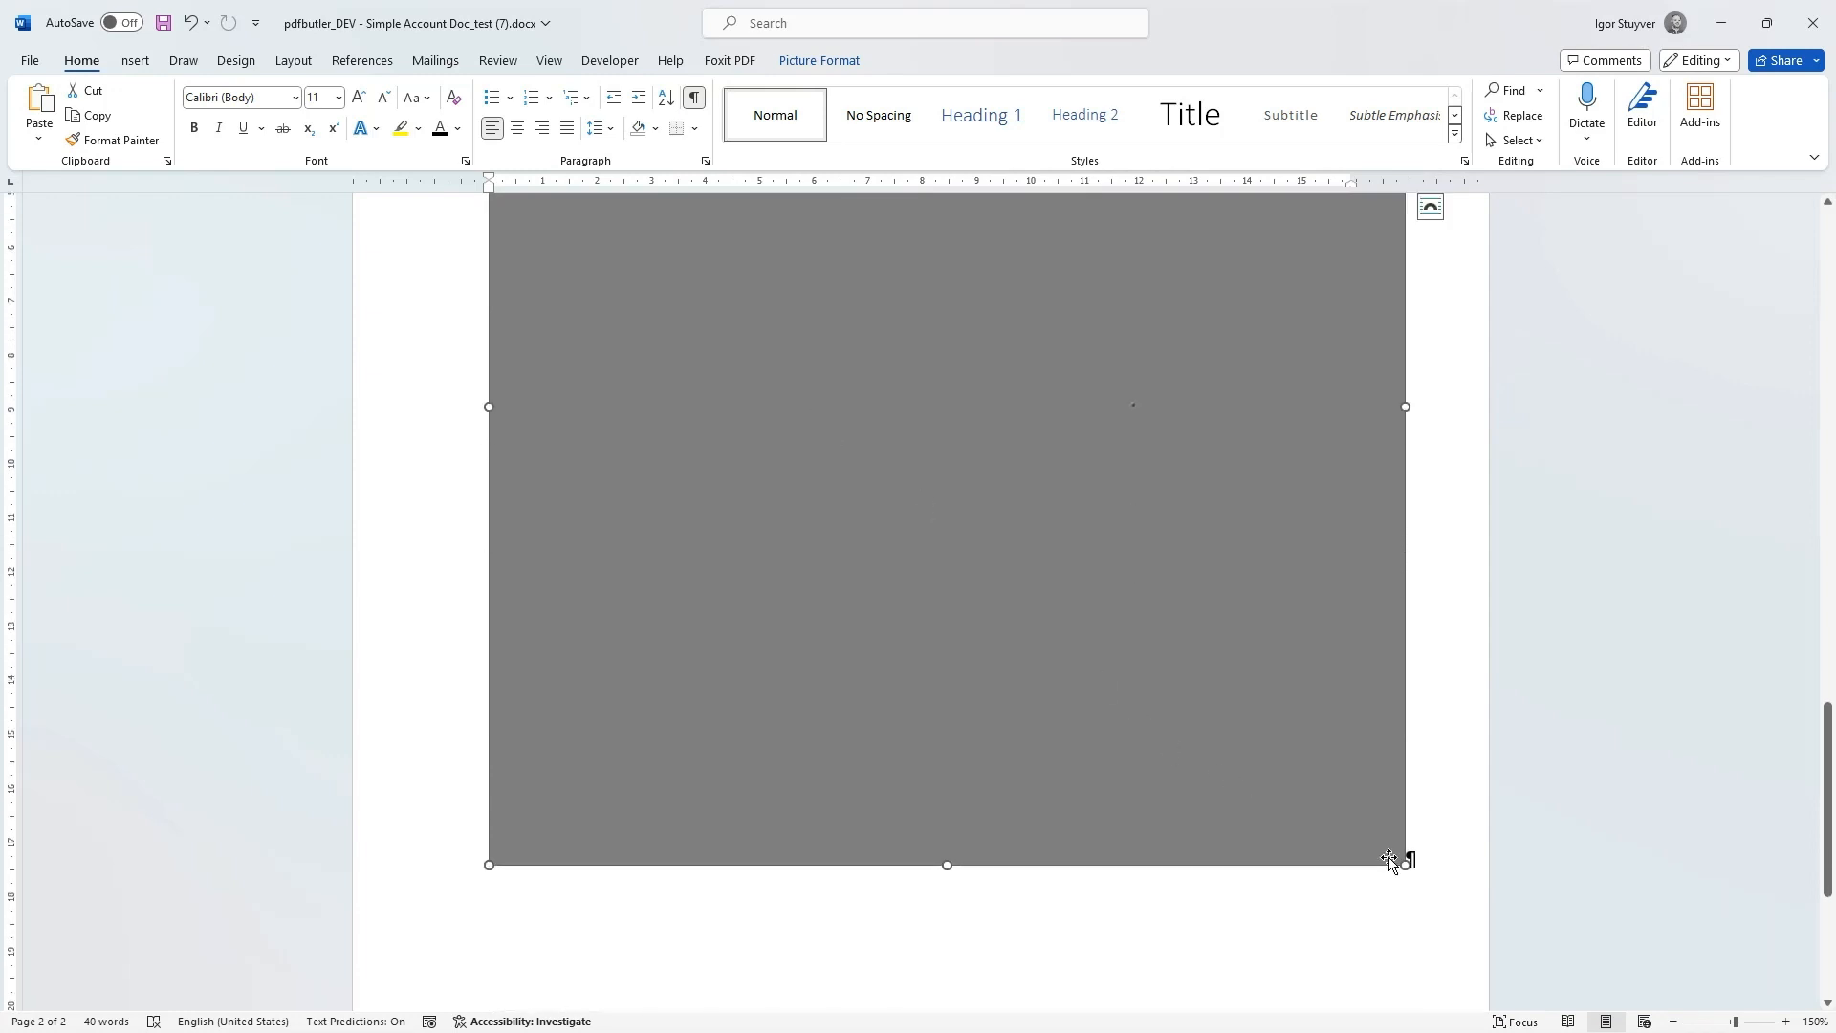
scroll(717, 462, up, 5)
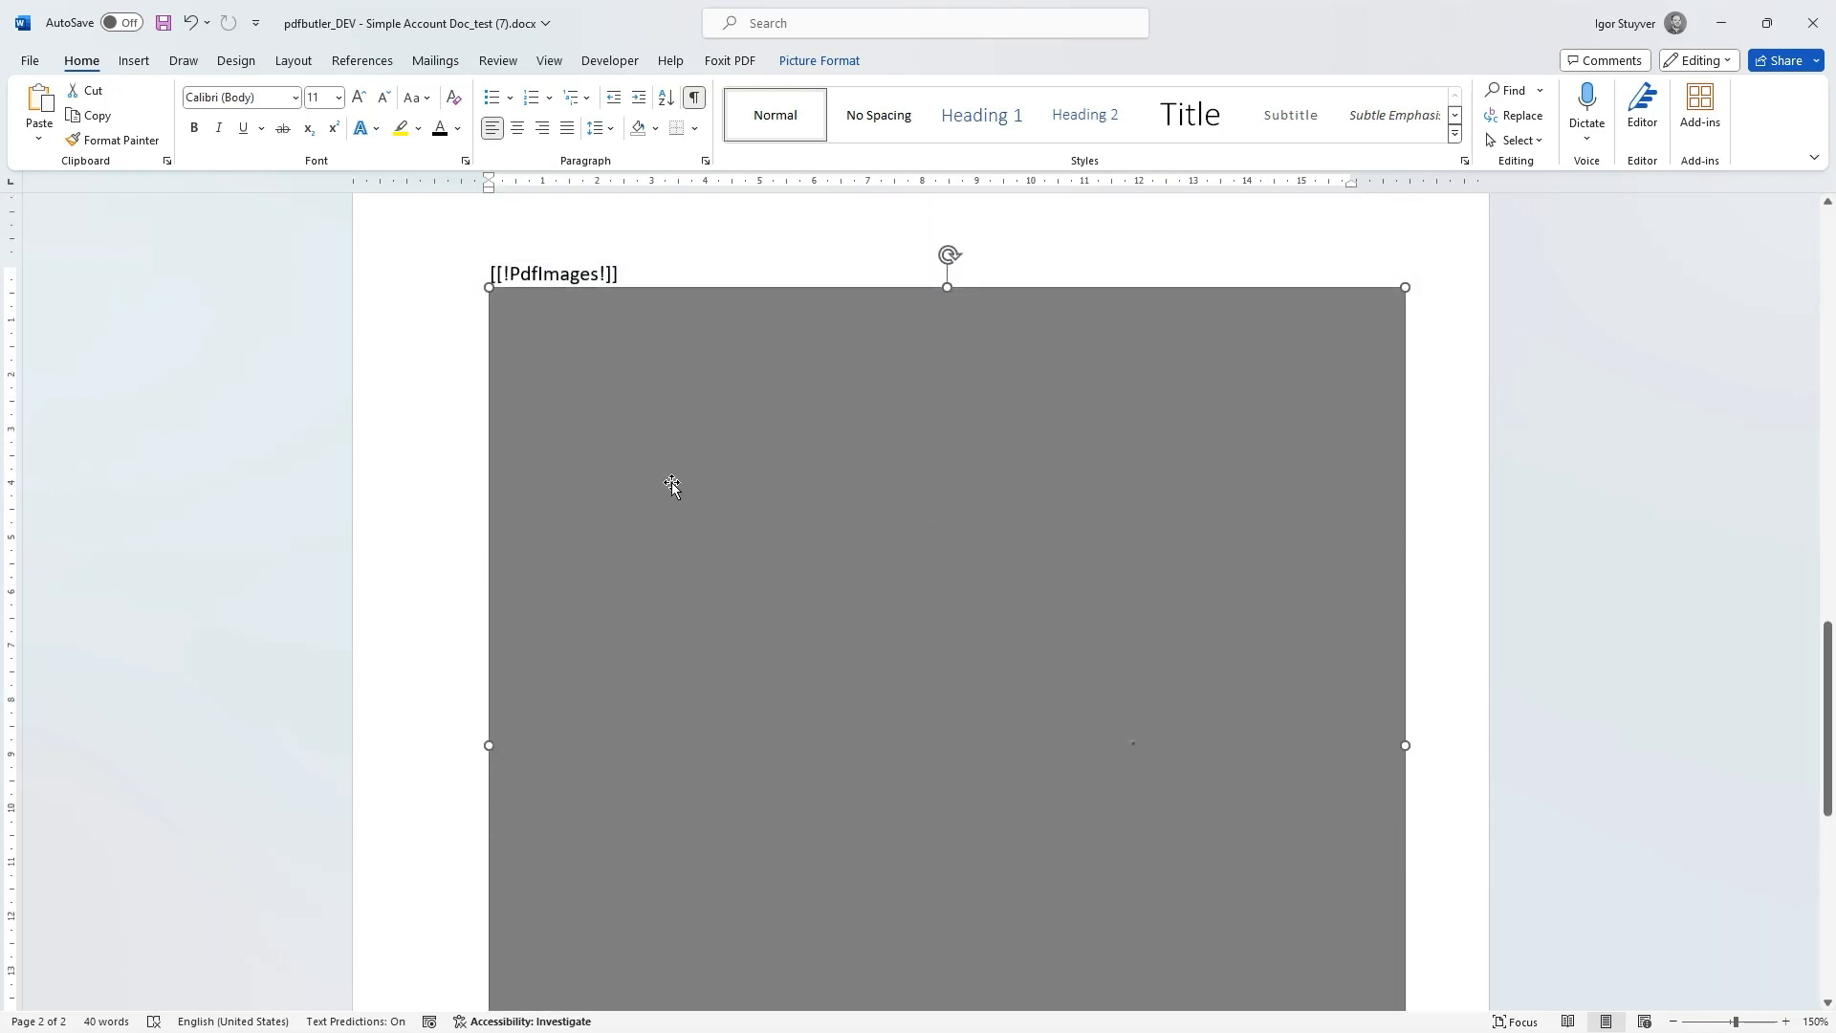
click(450, 289)
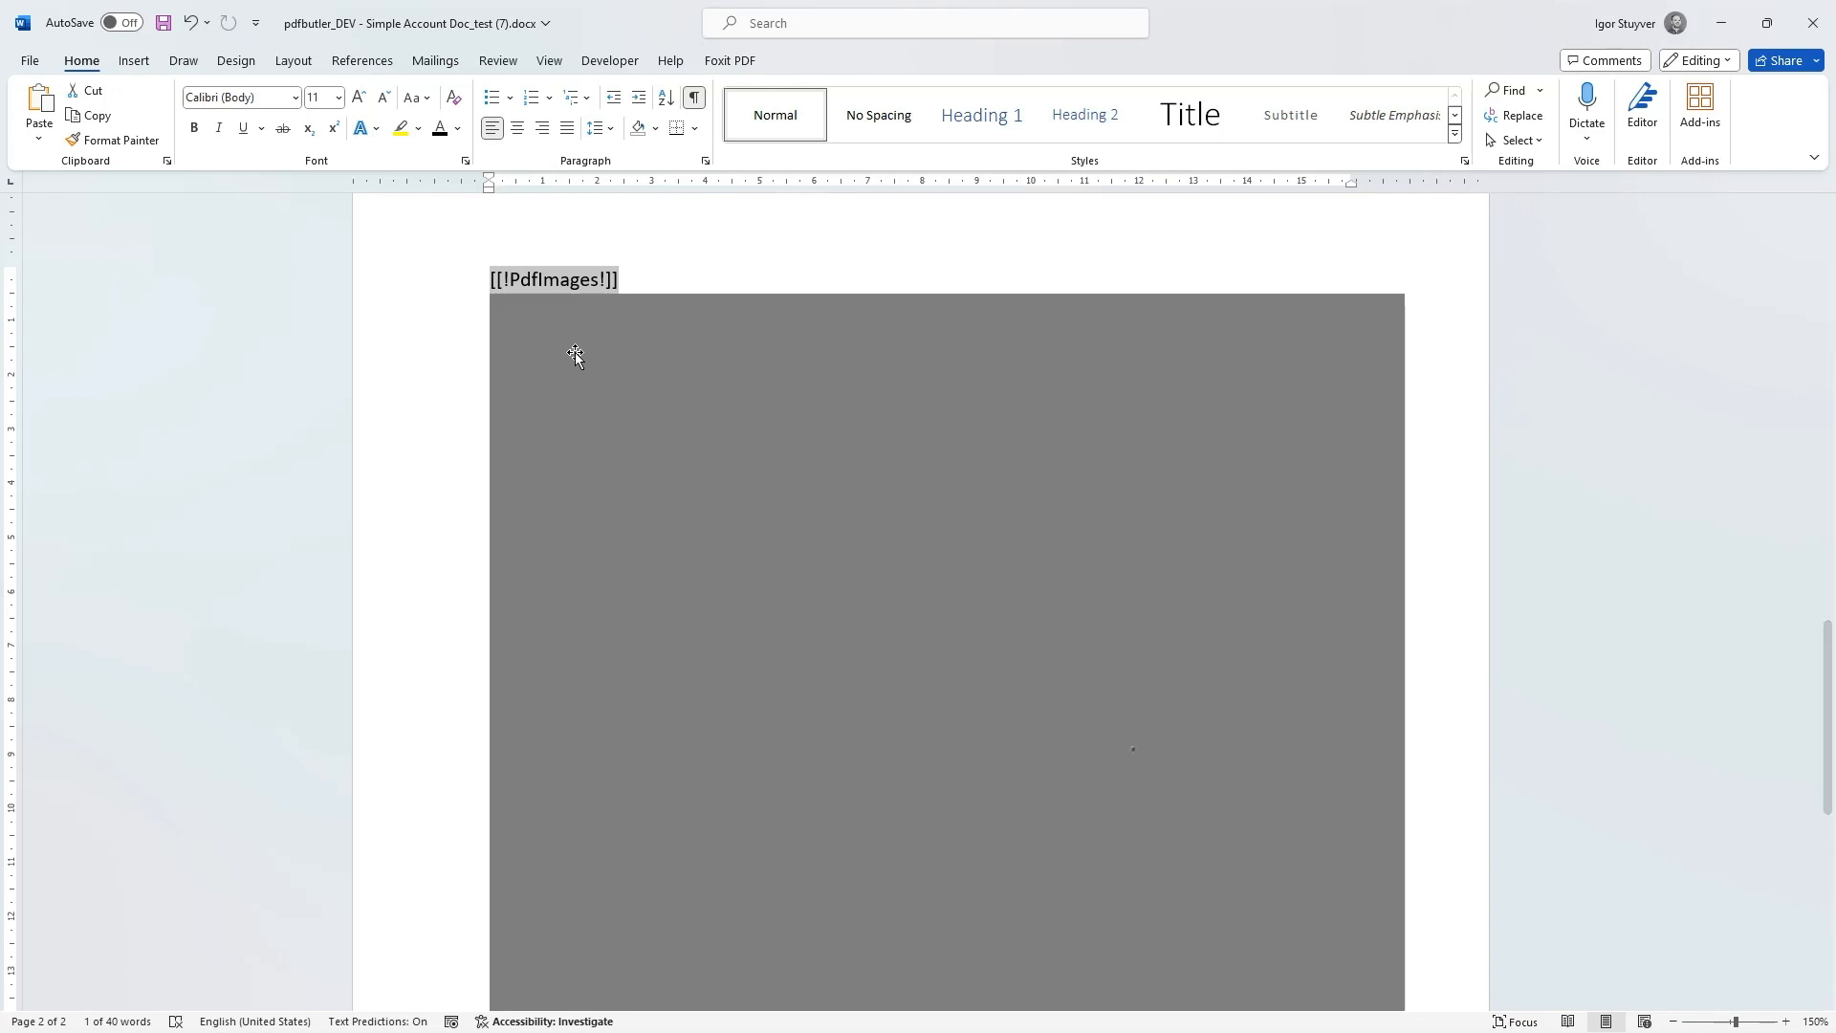
Switch to the browser and review the PARAGRAPH - PdfImages config type and its Pictures from PDF data source, including the image source
key(alt+Tab)
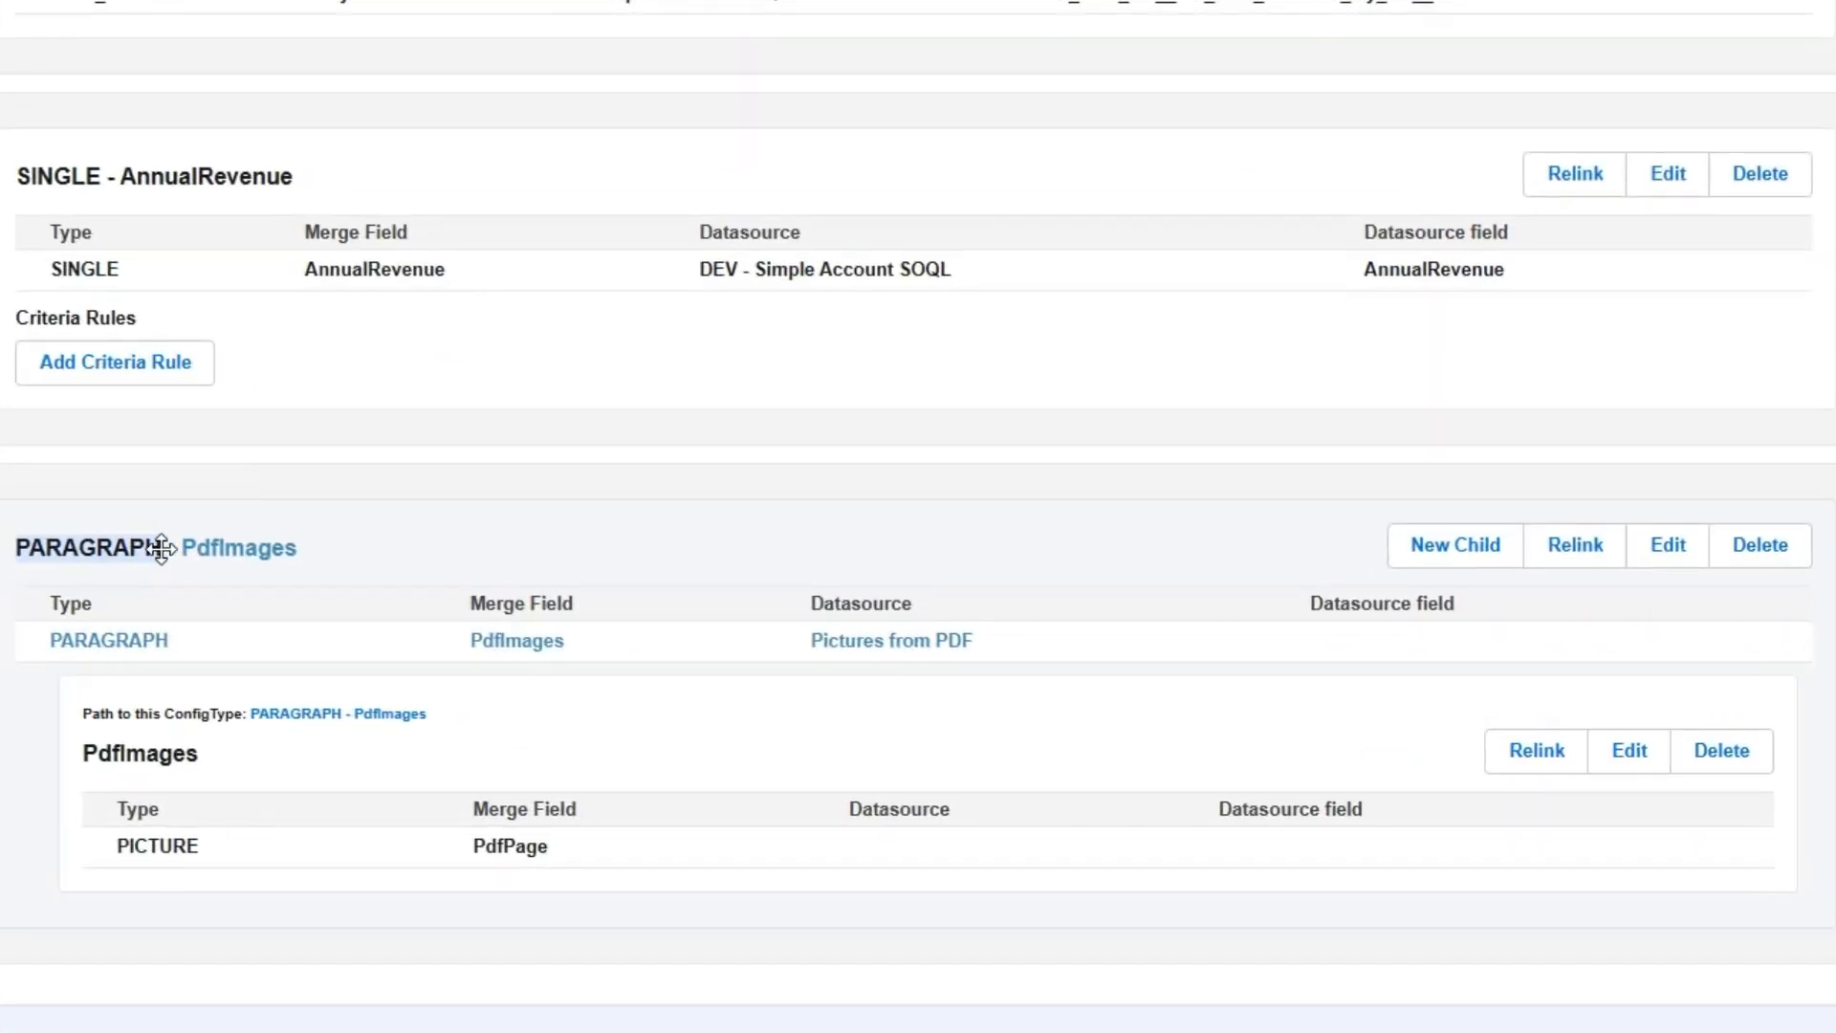
drag(862, 647, 956, 649)
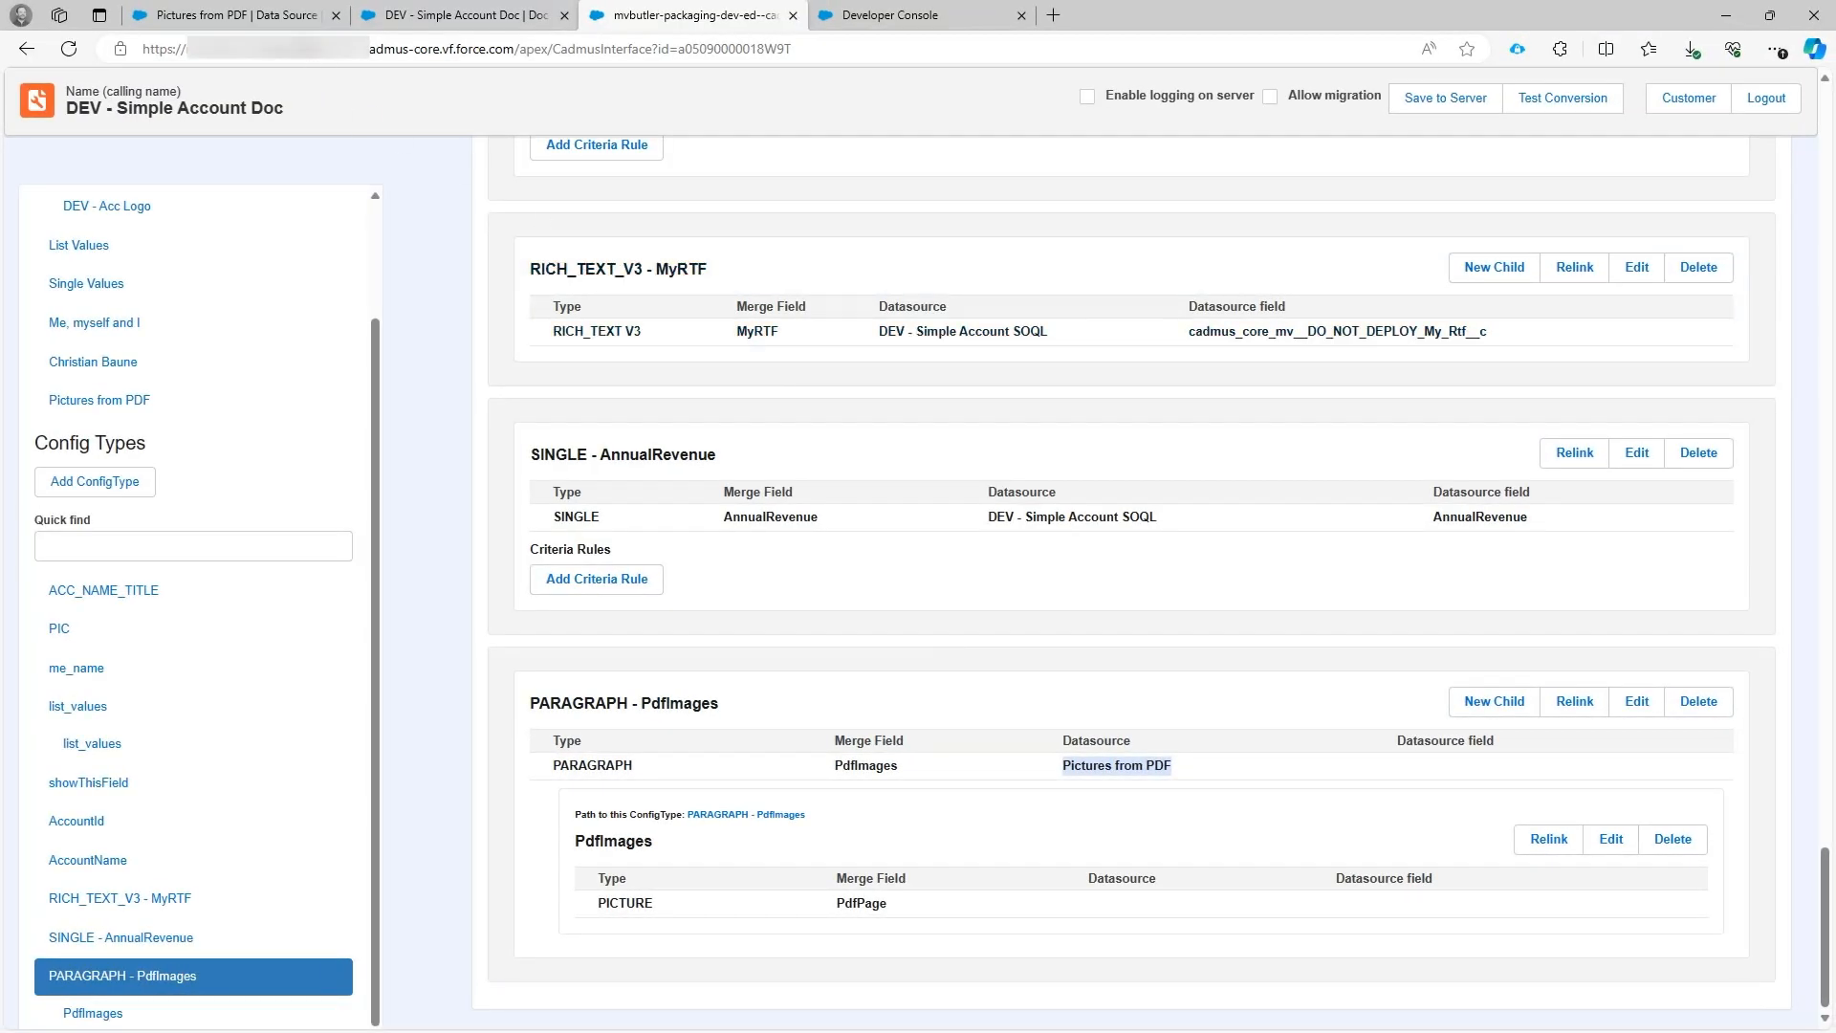
click(244, 16)
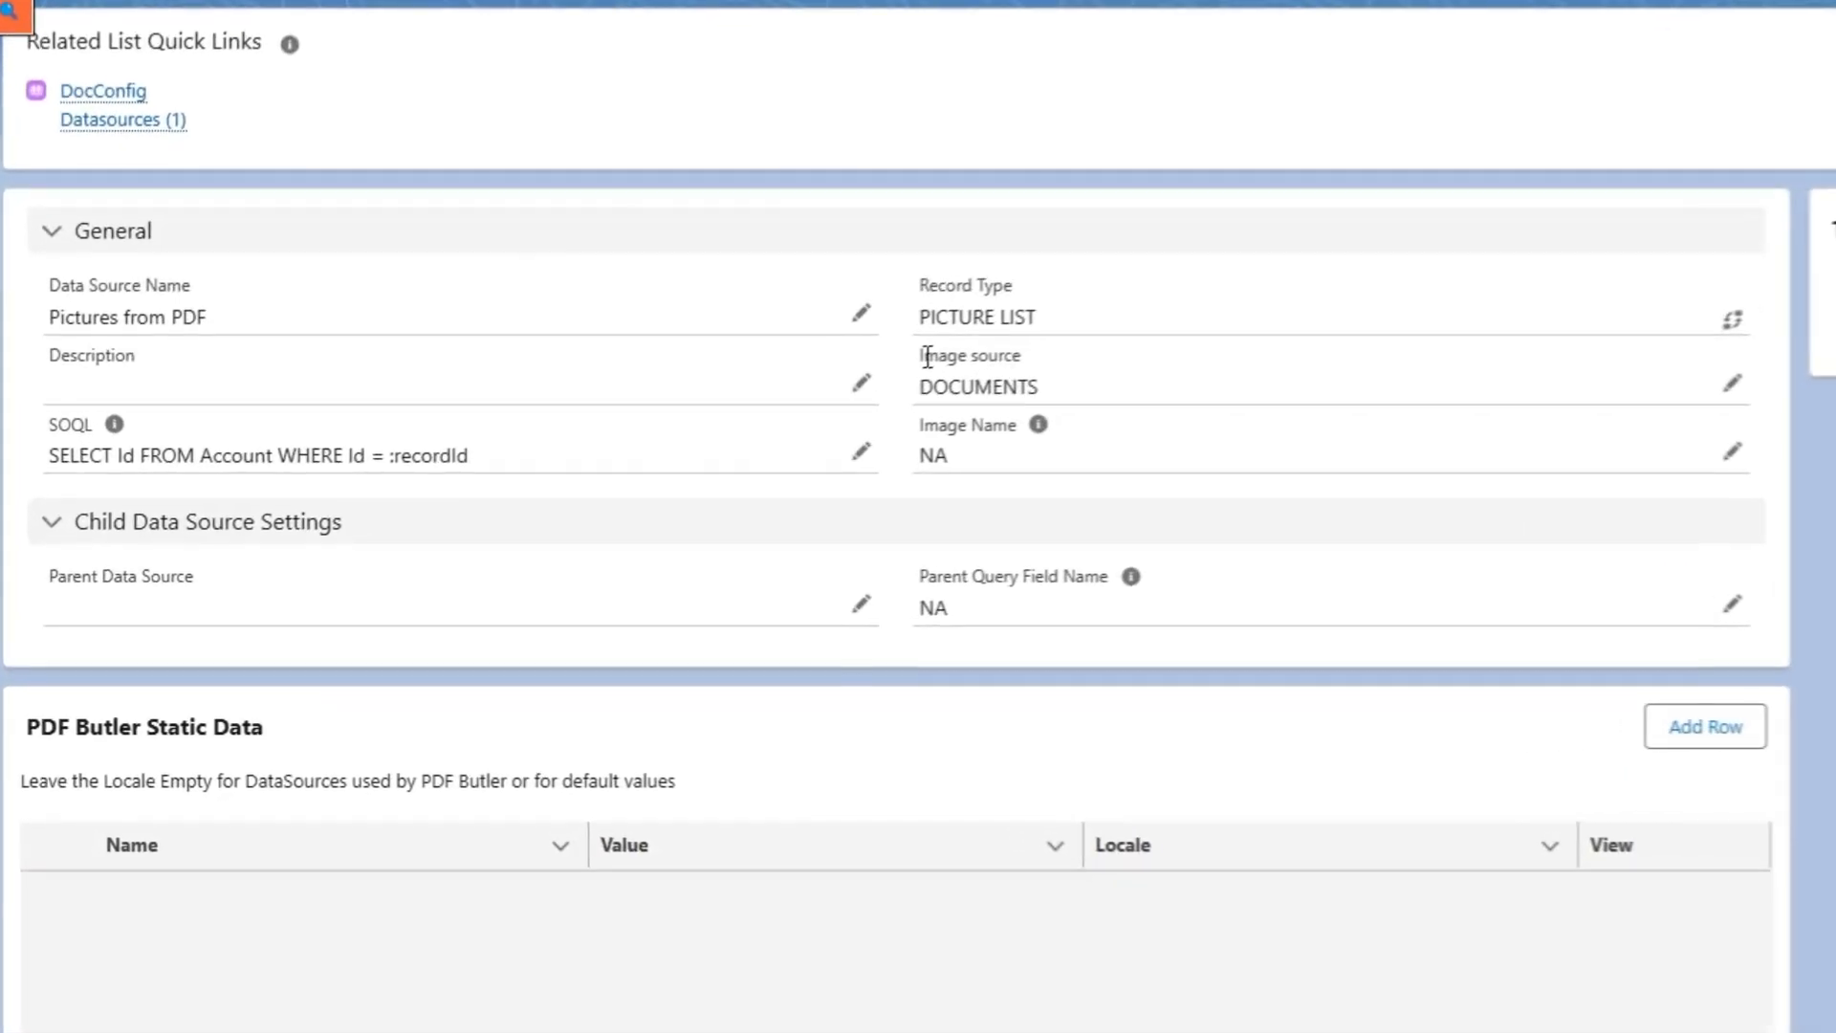
drag(635, 476, 670, 475)
drag(997, 348, 1058, 378)
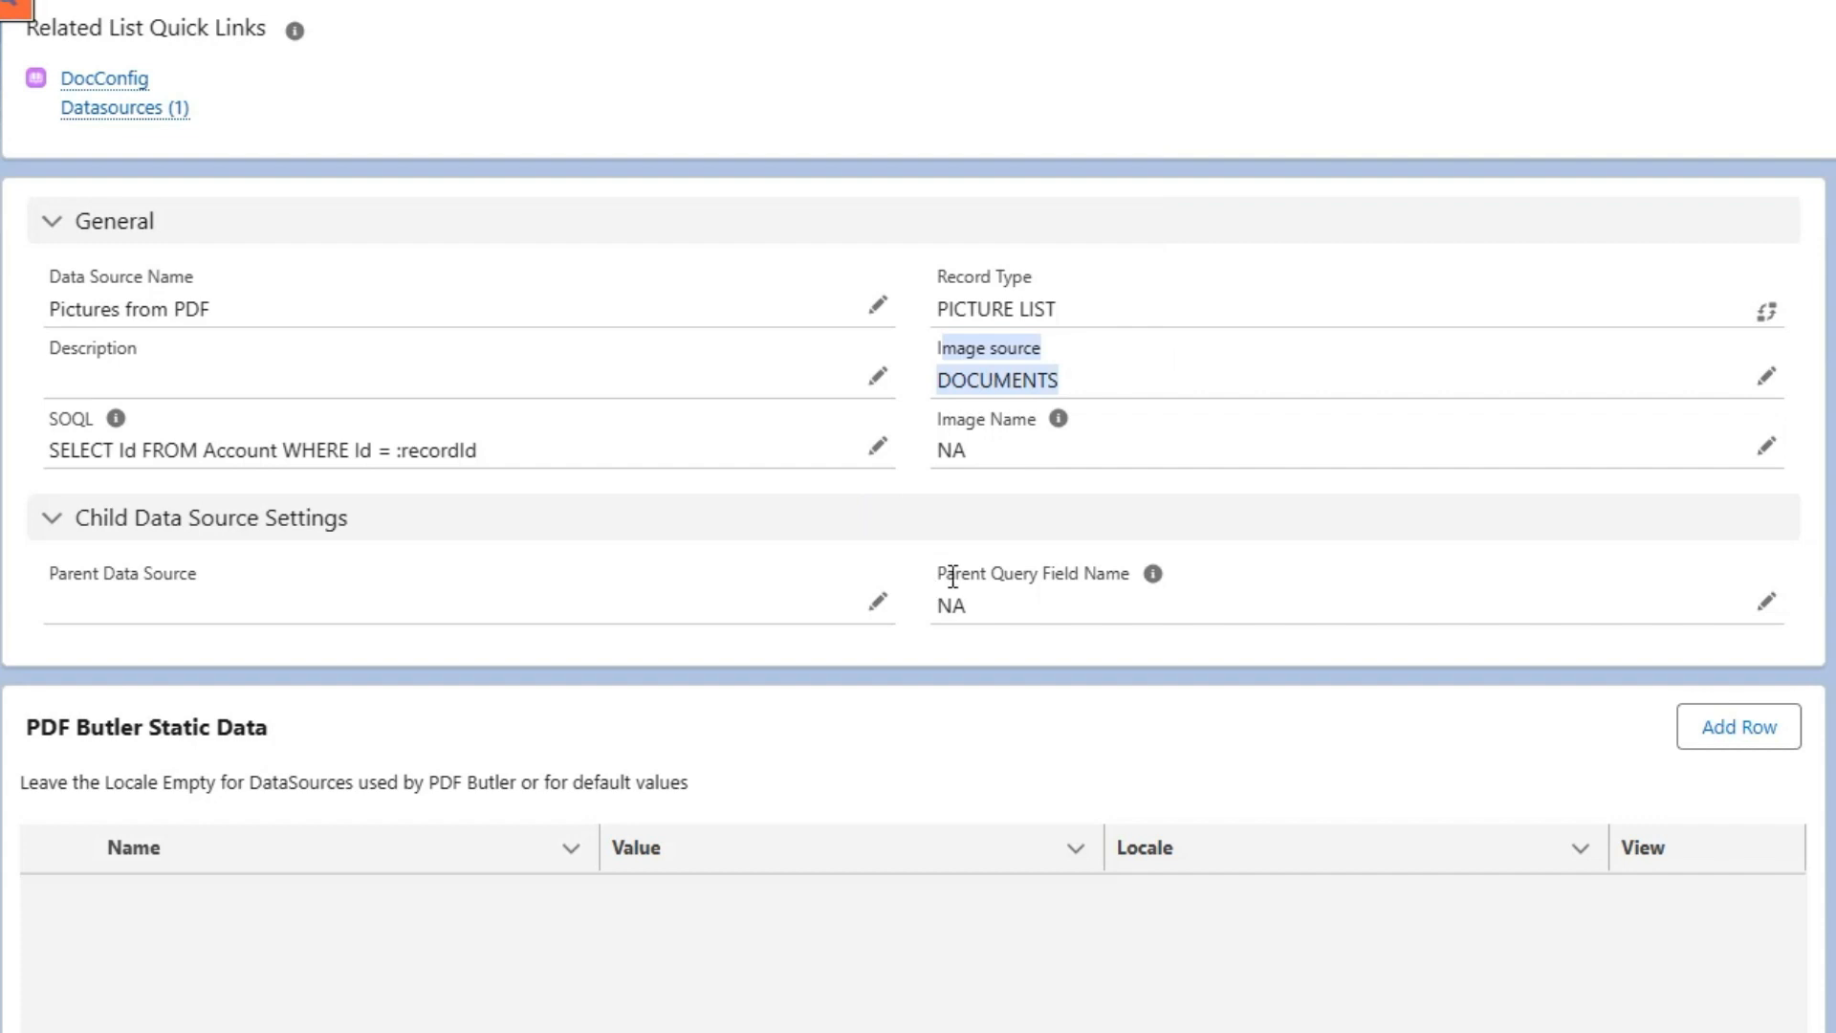
Open the Pictures from PDF data source for editing, inspect its Parent Query Field Name, and cancel the edit
click(1767, 601)
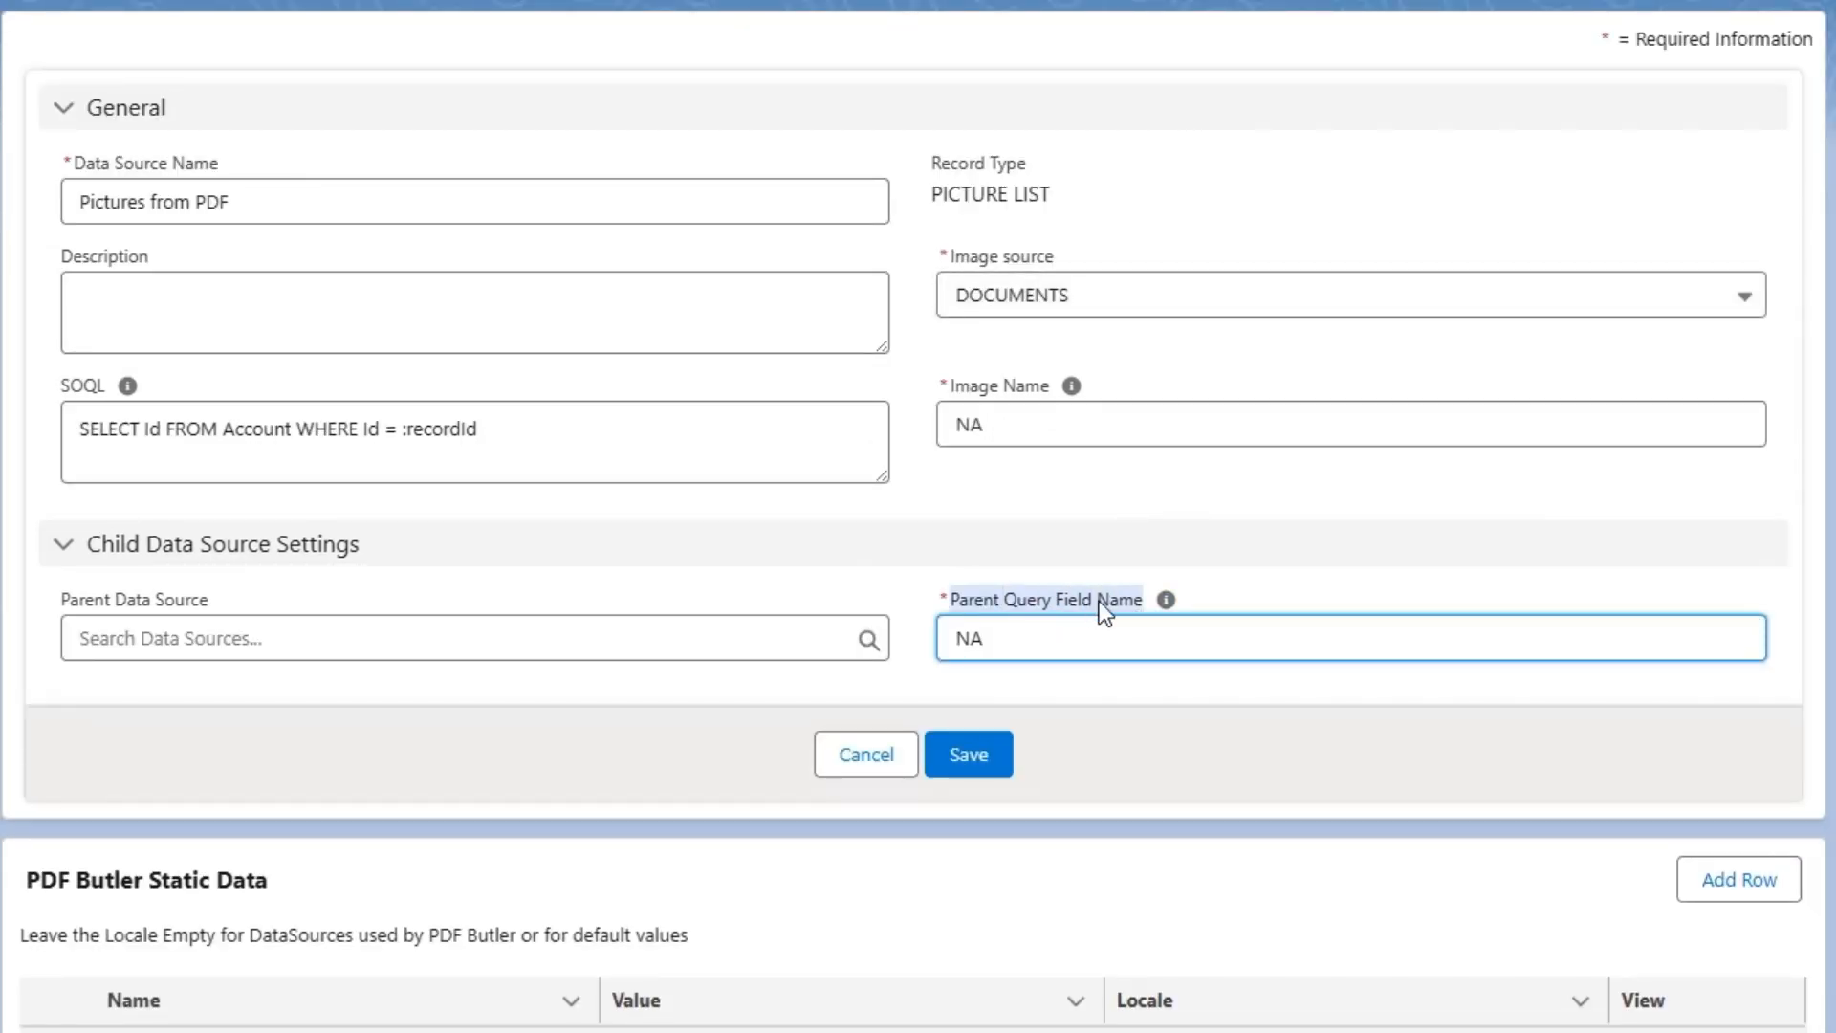
drag(1026, 639, 928, 634)
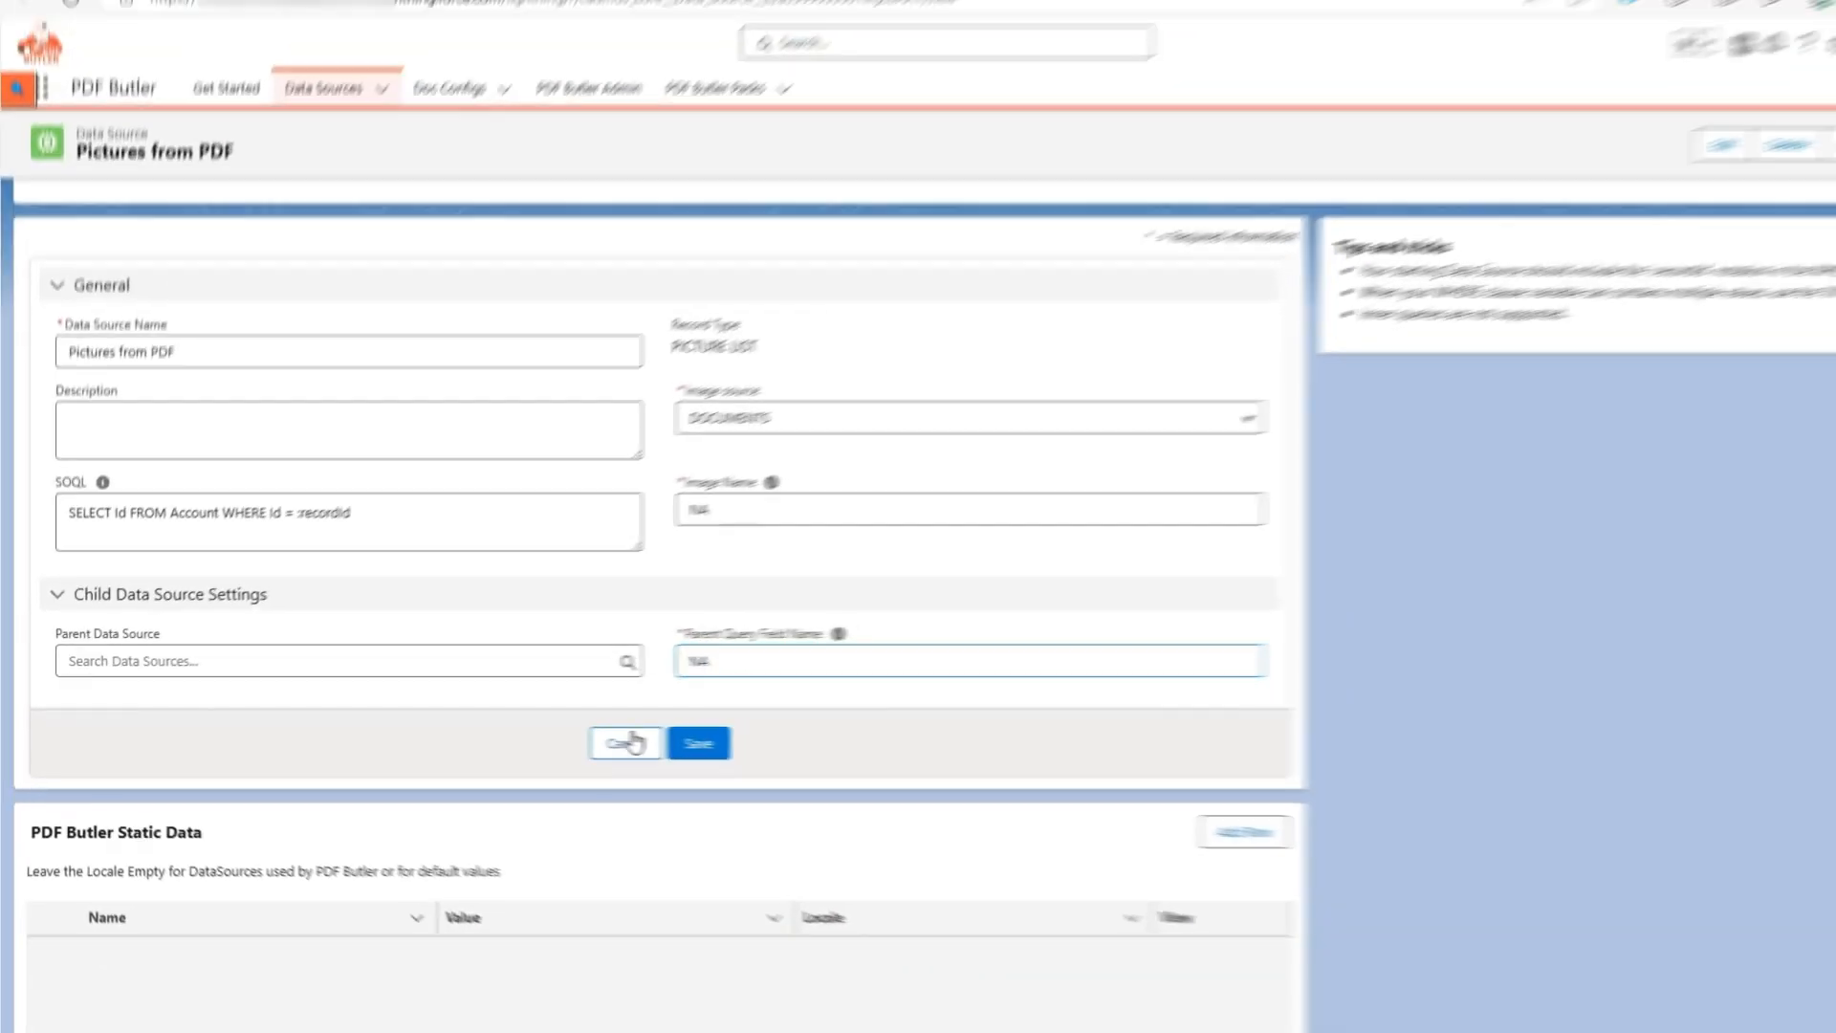
click(875, 753)
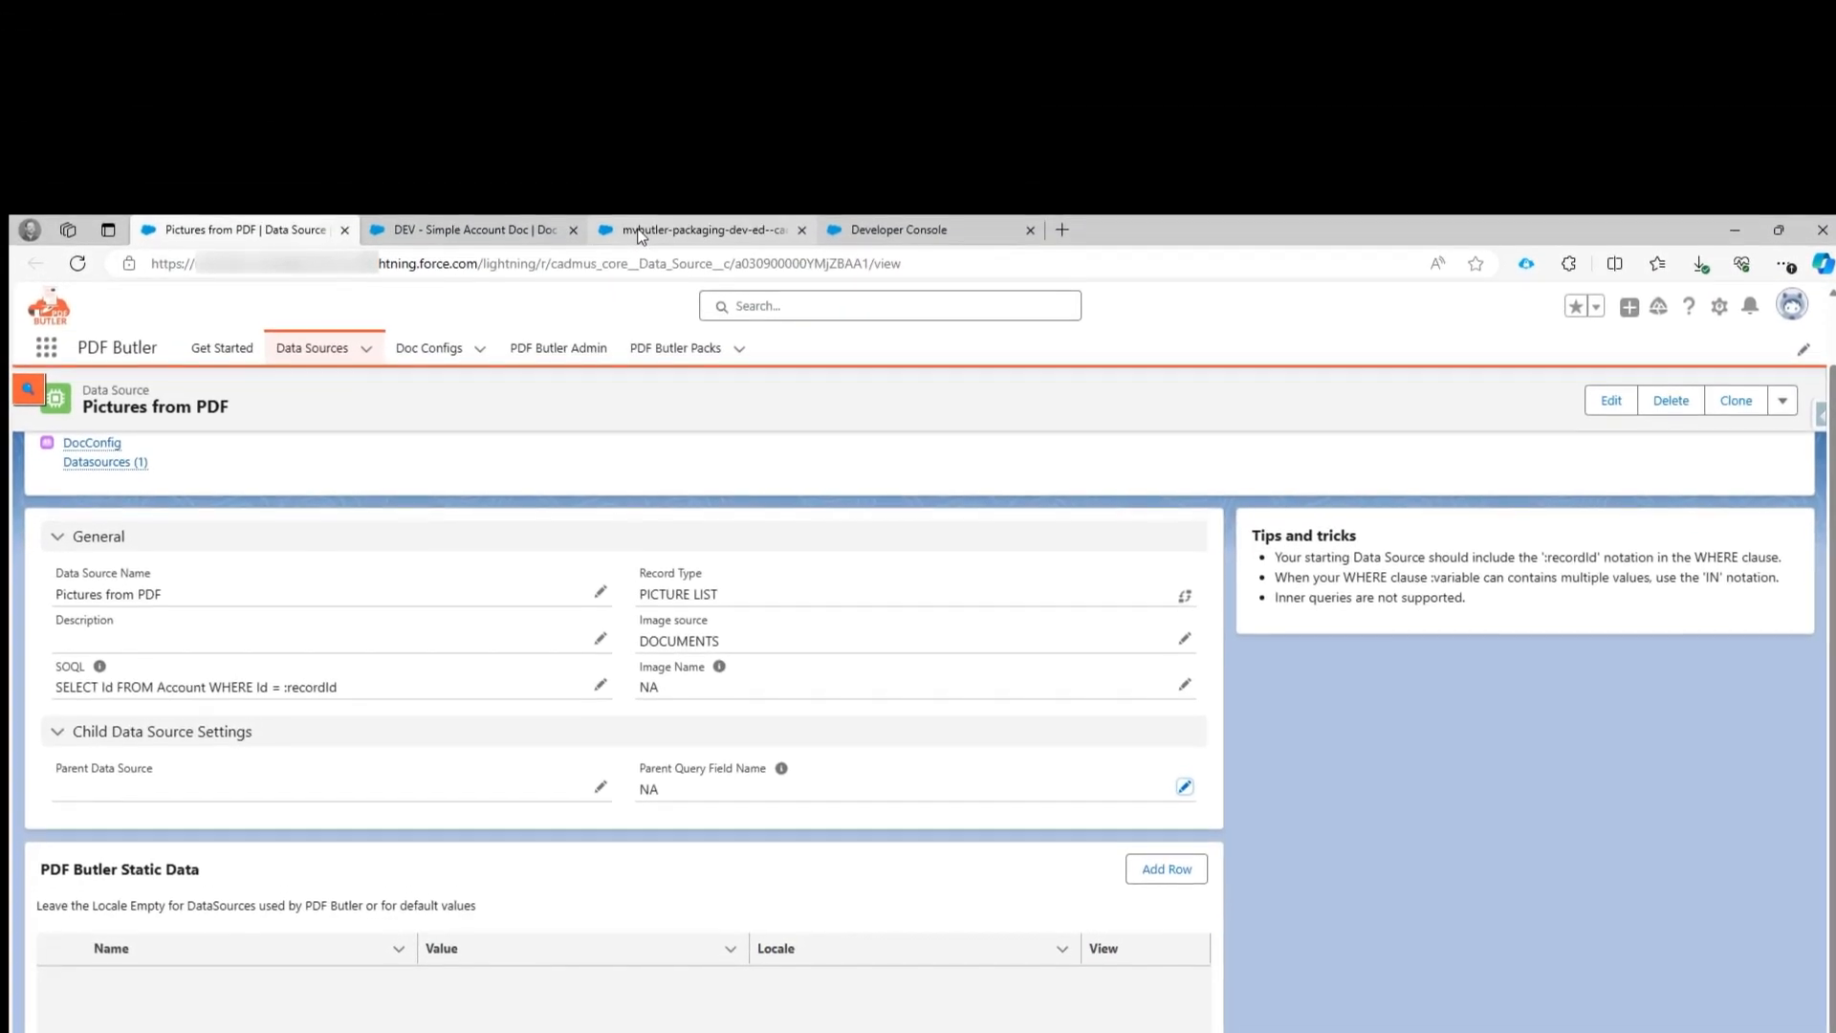
Open the PARAGRAPH - PdfImages config type for editing and examine the matching merge field and picture paragraph in the Word template
click(635, 174)
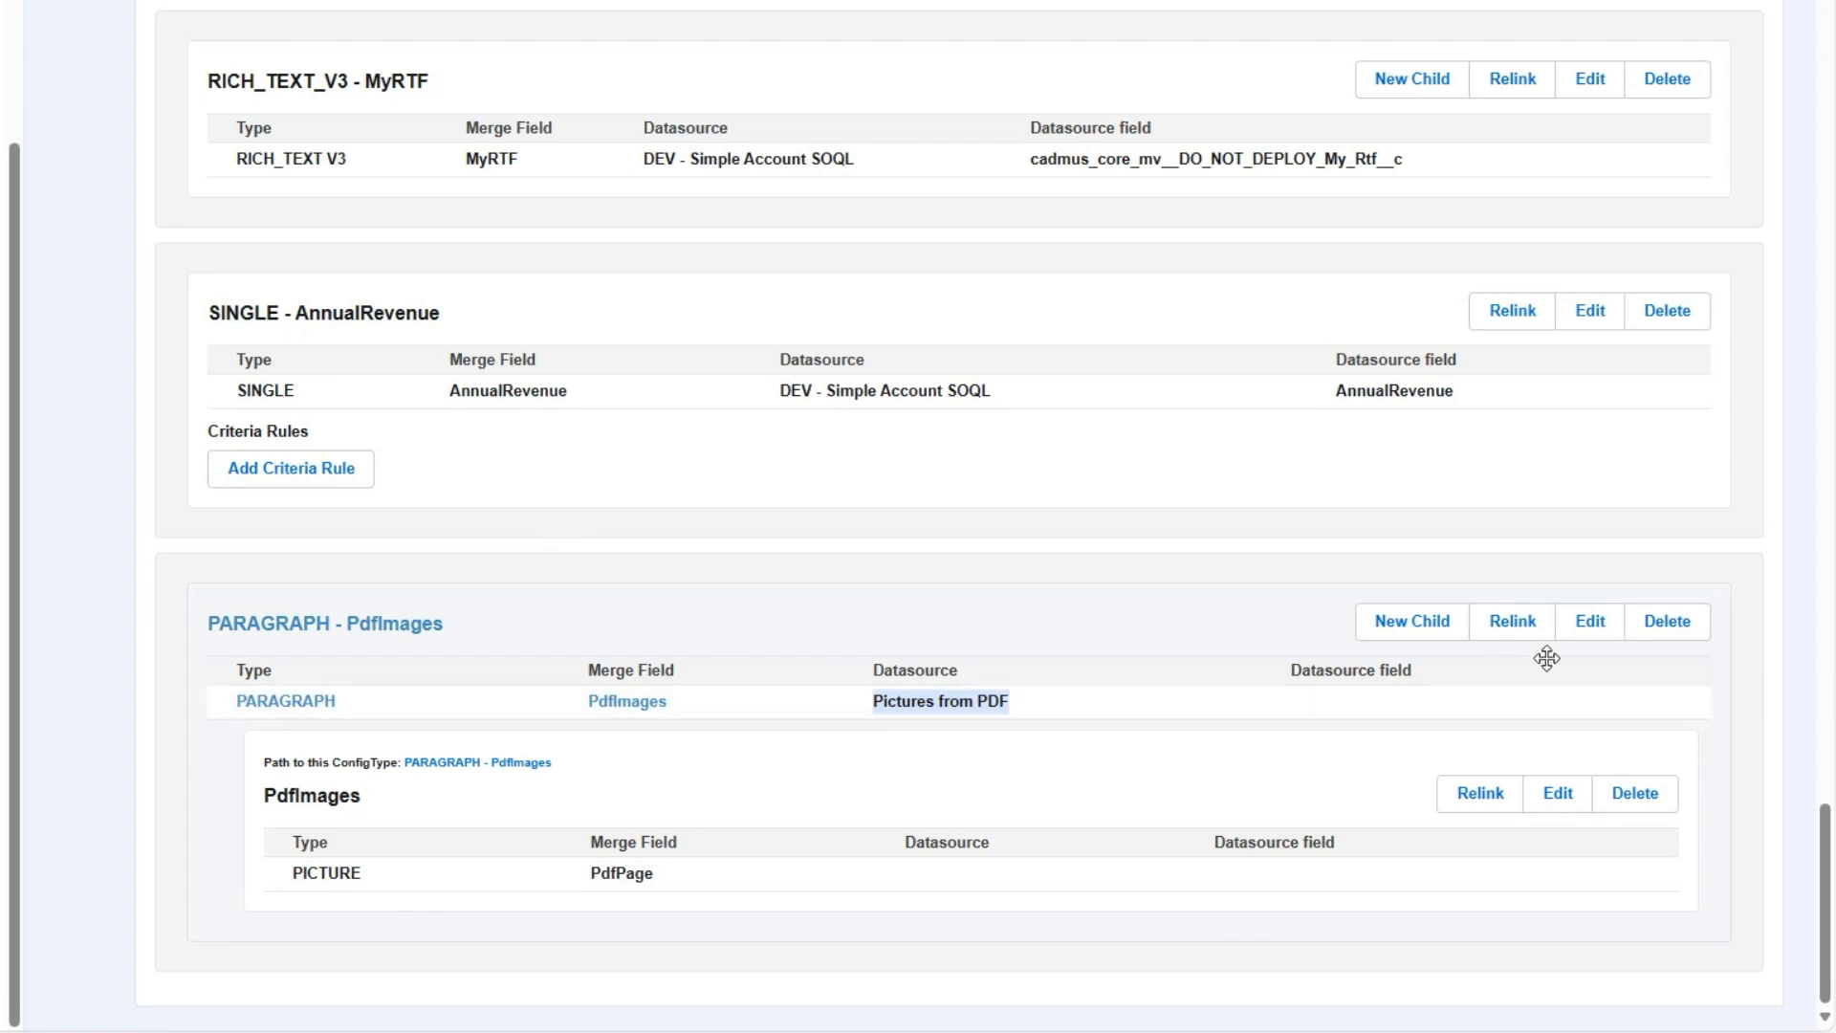
click(1592, 626)
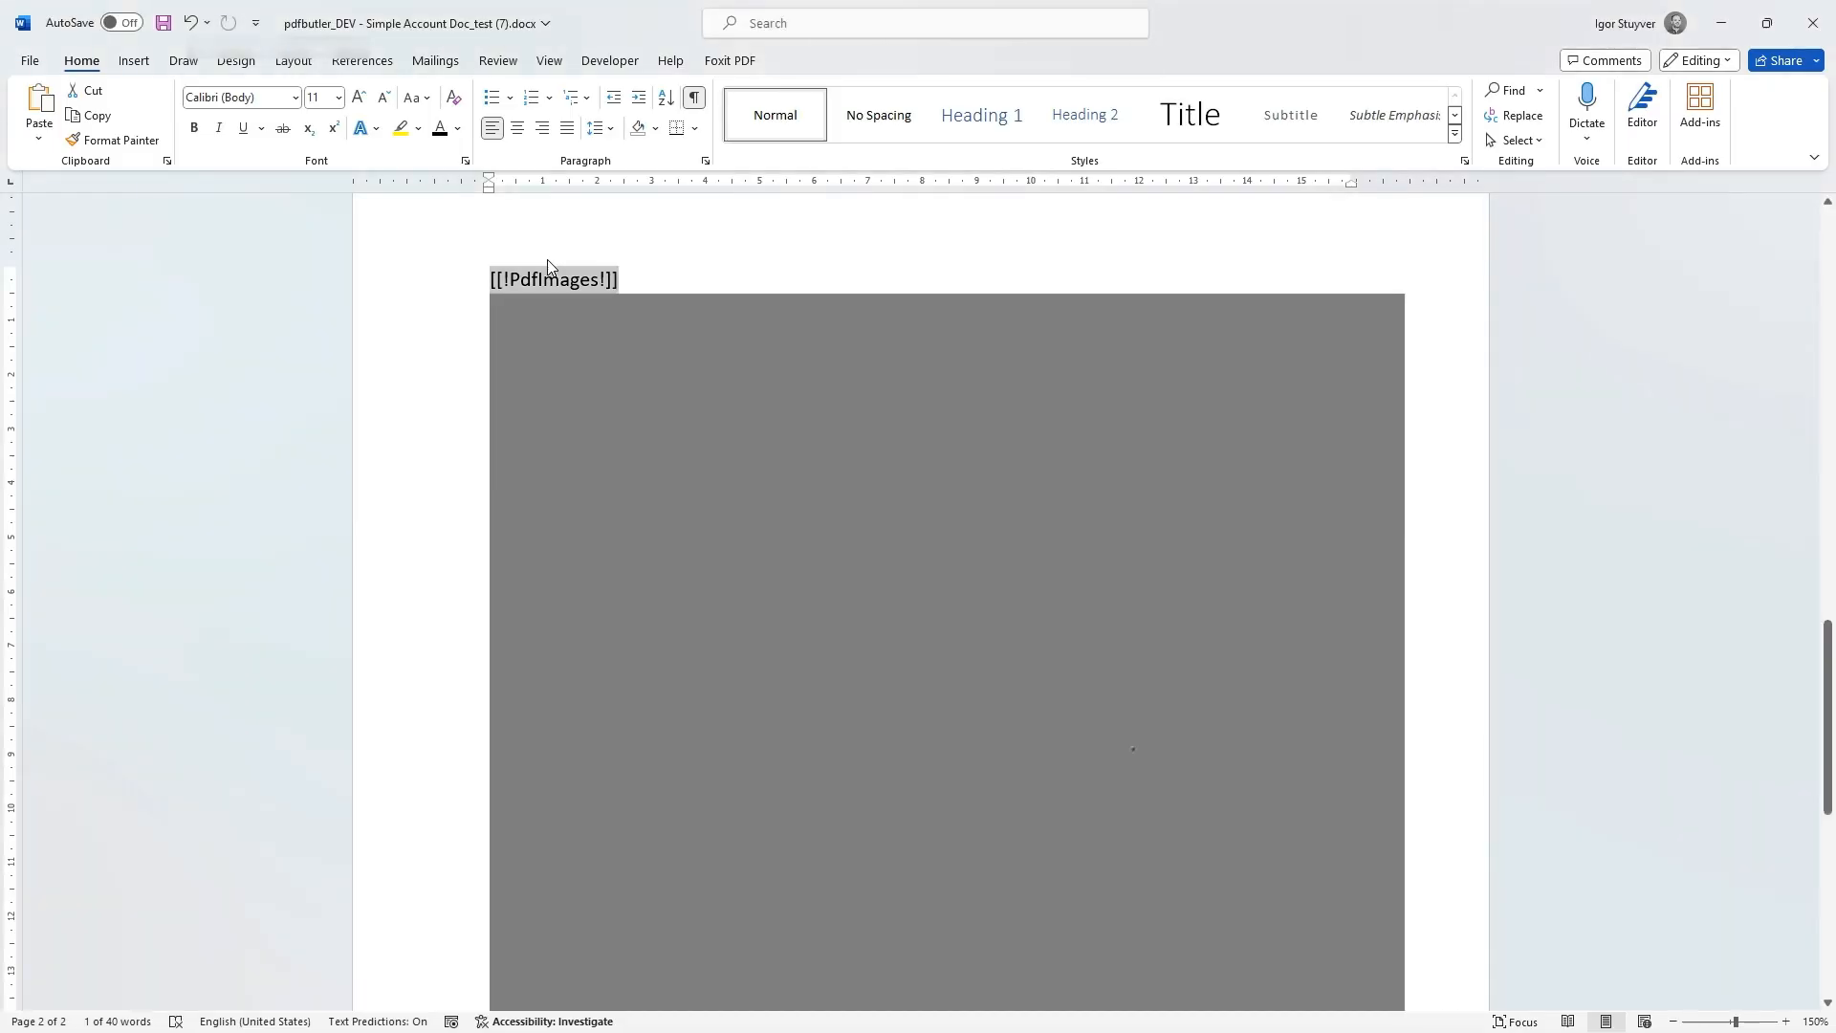
drag(549, 266, 463, 341)
scroll(463, 341, down, 3)
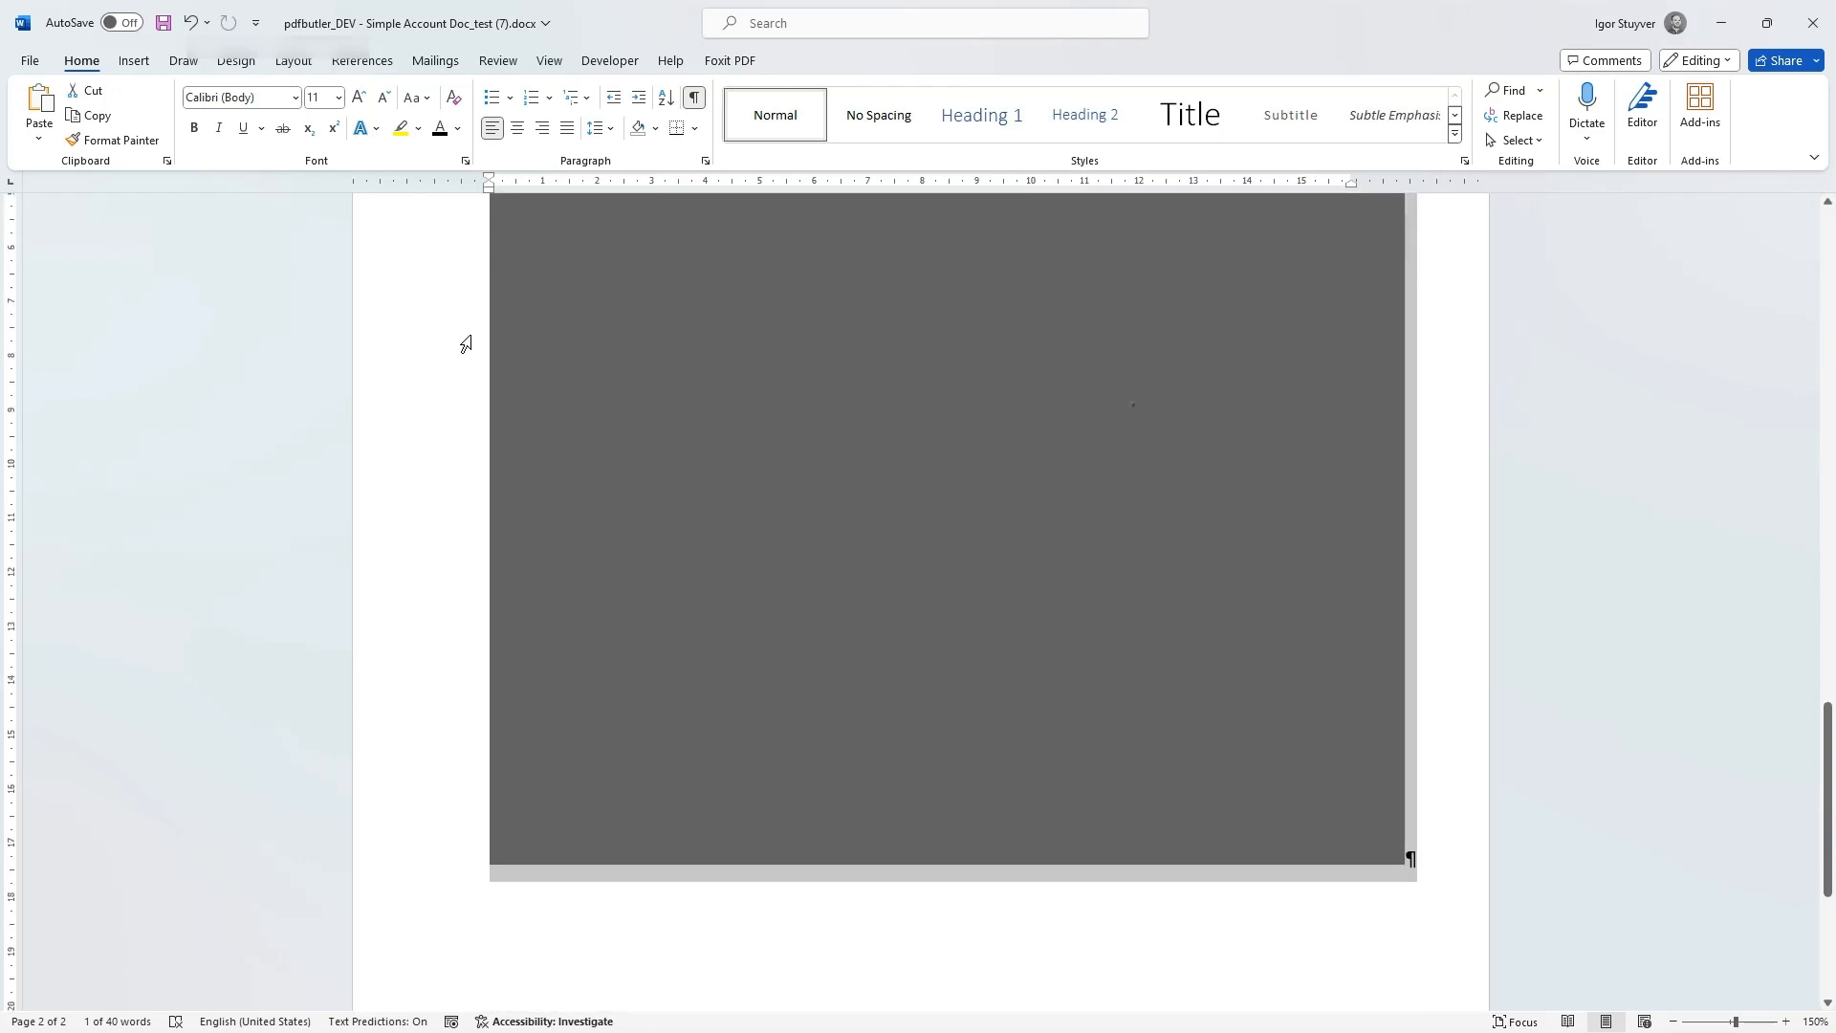
key(alt+Tab)
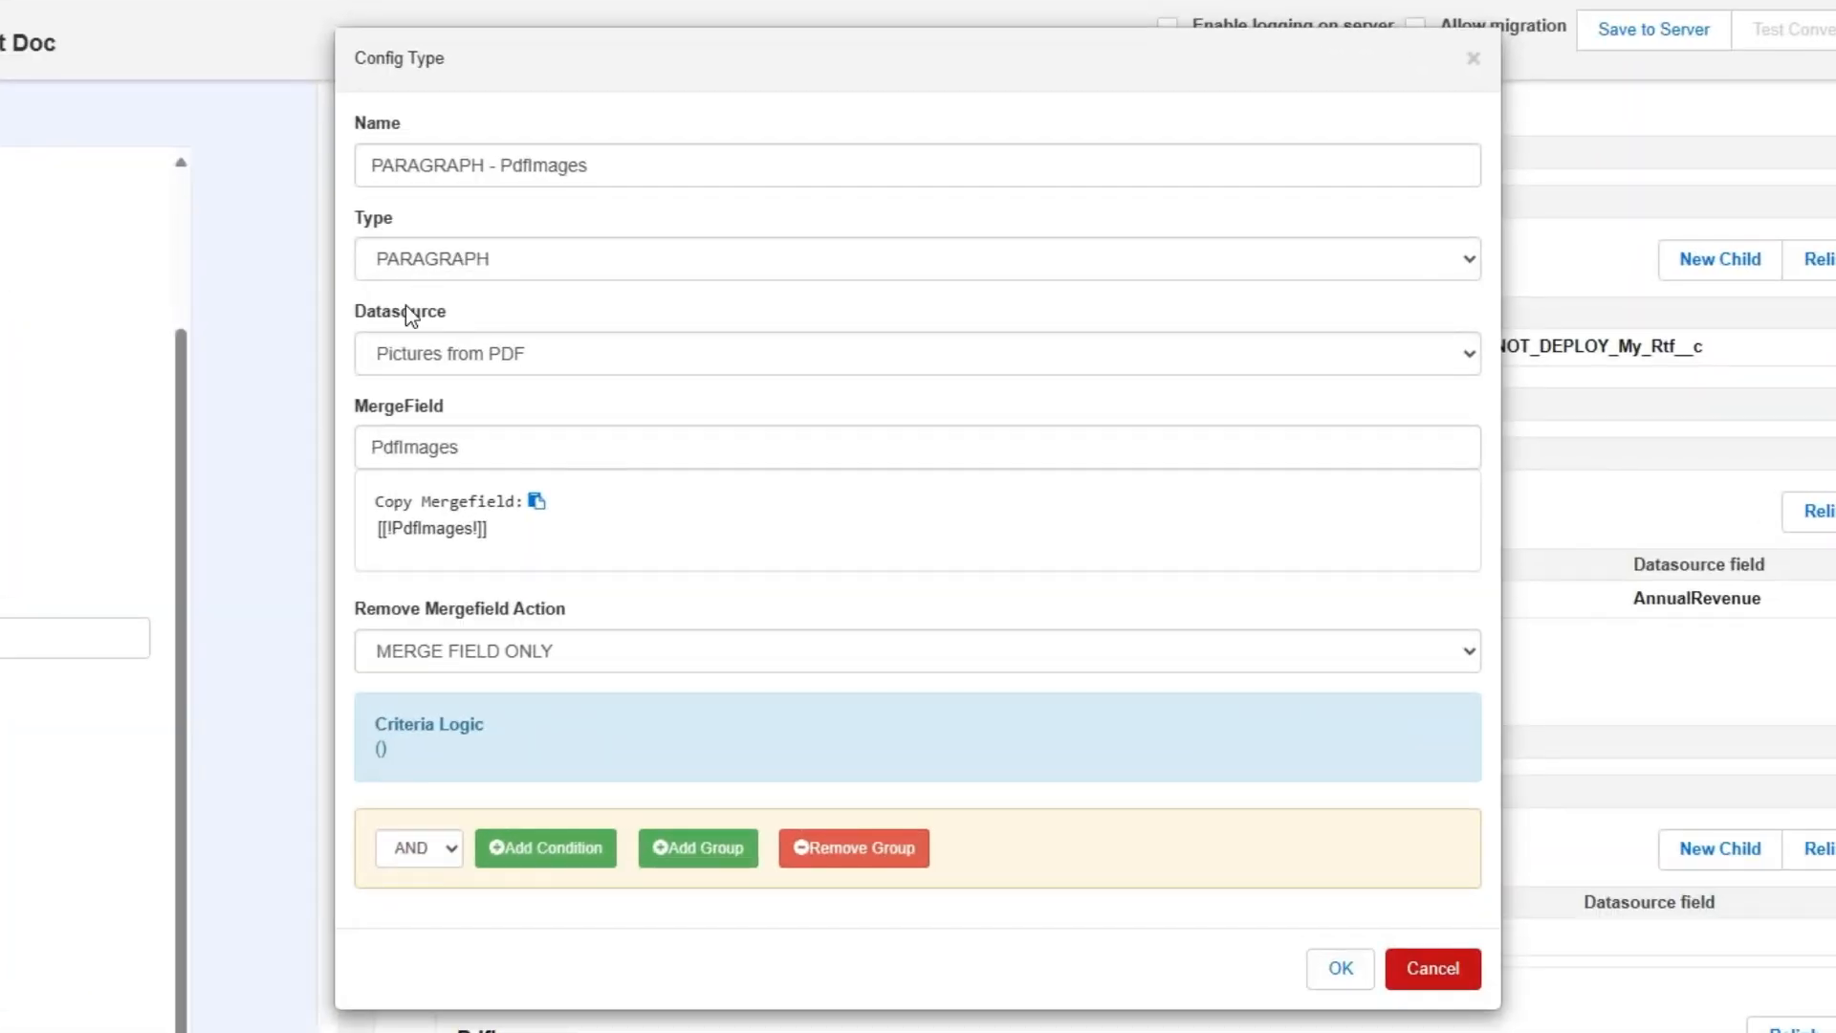
Select Pictures from PDF as the paragraph config type's datasource and highlight its MergeField name
click(387, 354)
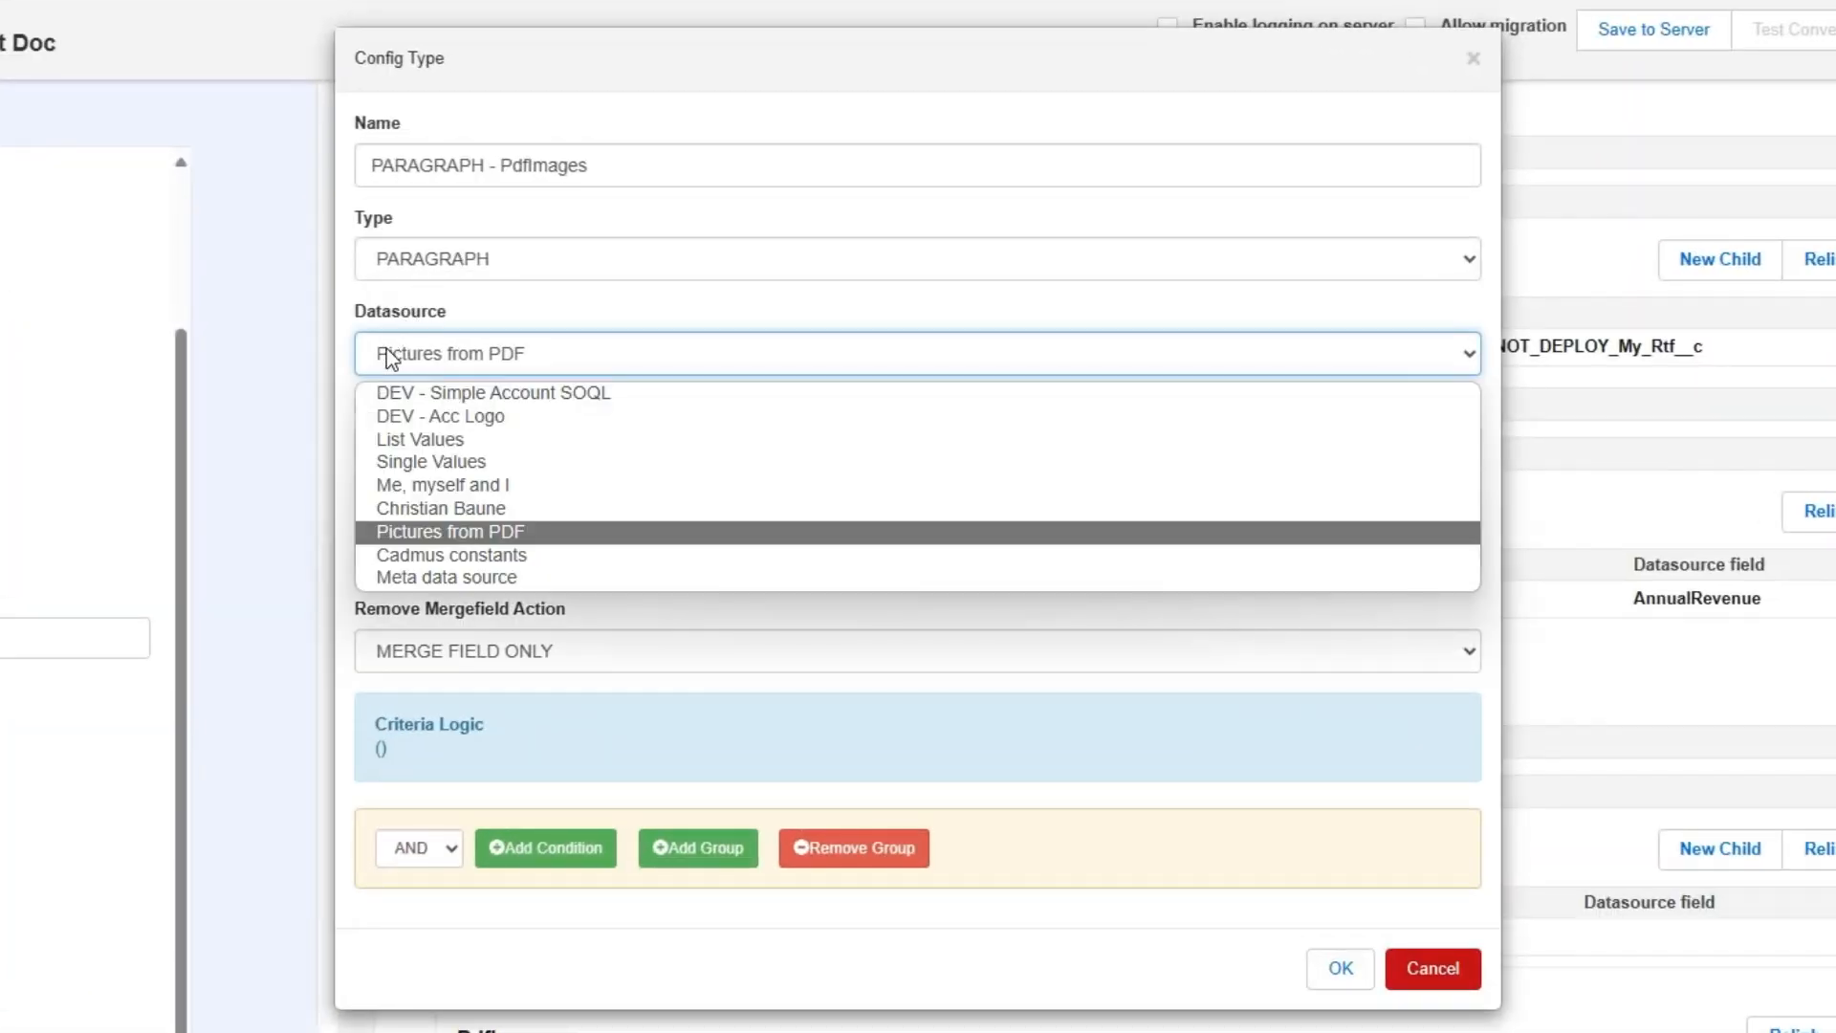
click(461, 530)
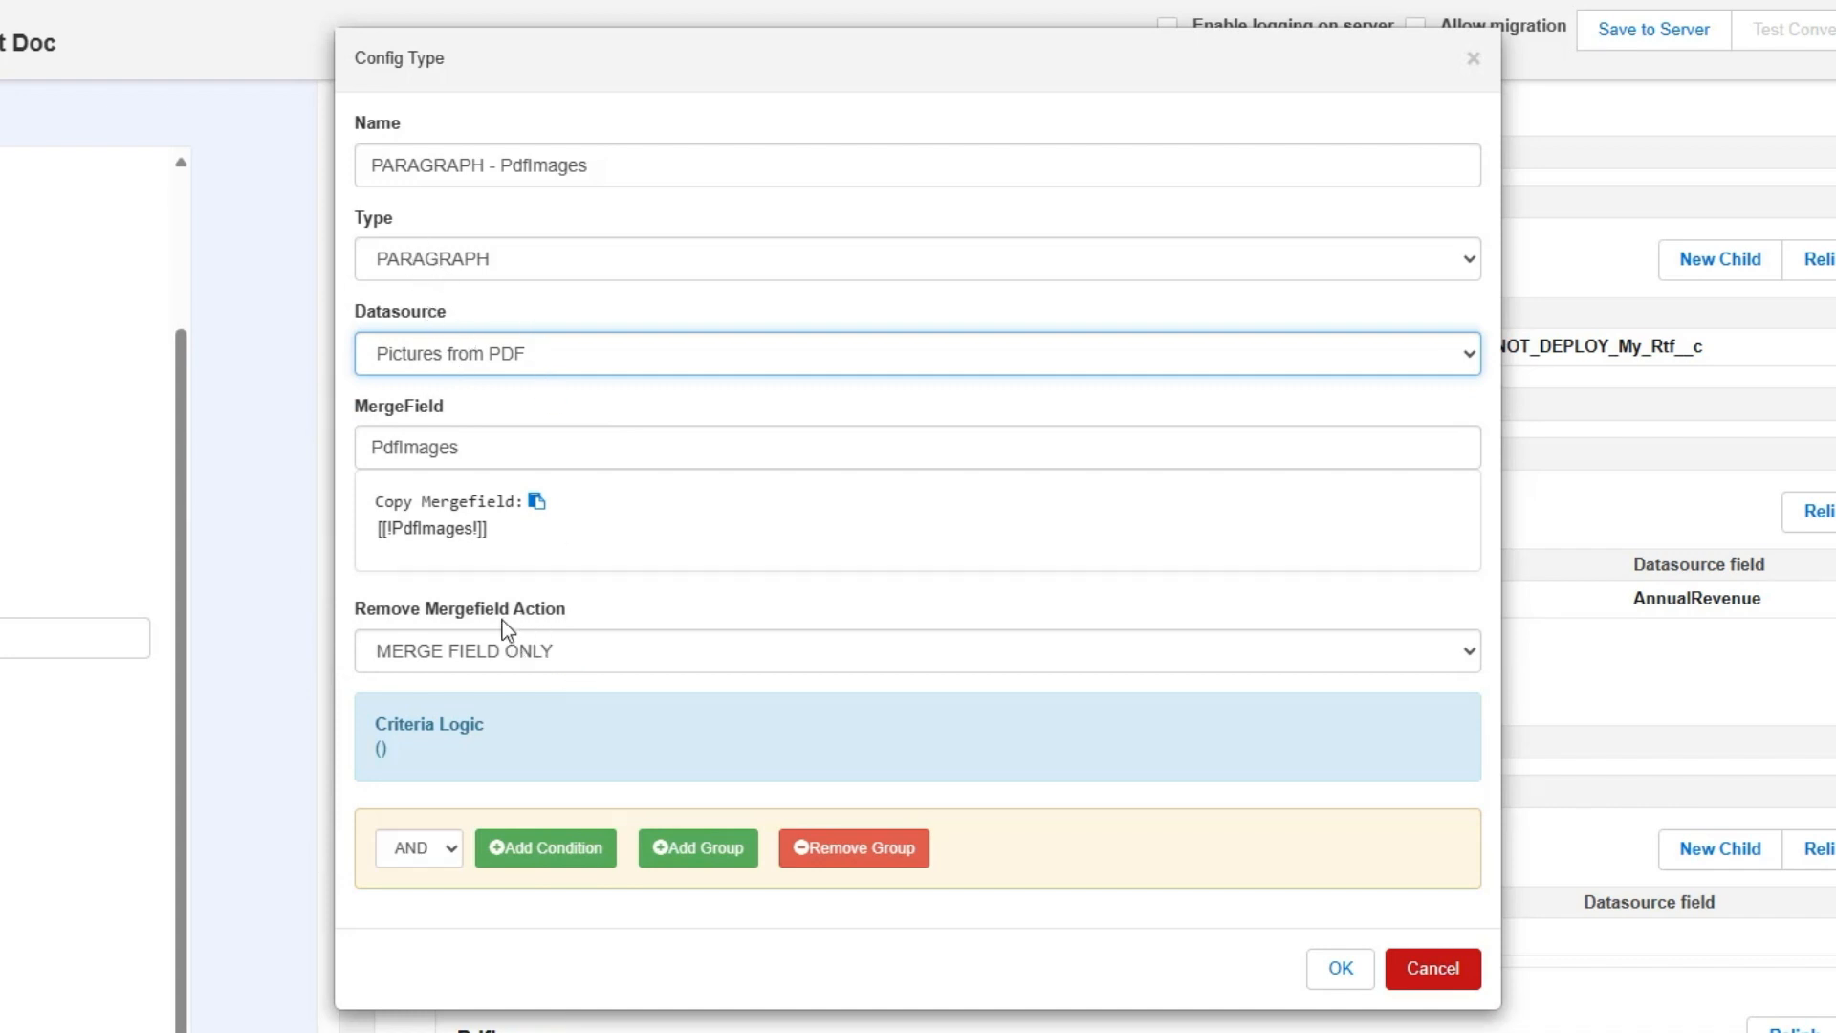
drag(487, 445, 377, 443)
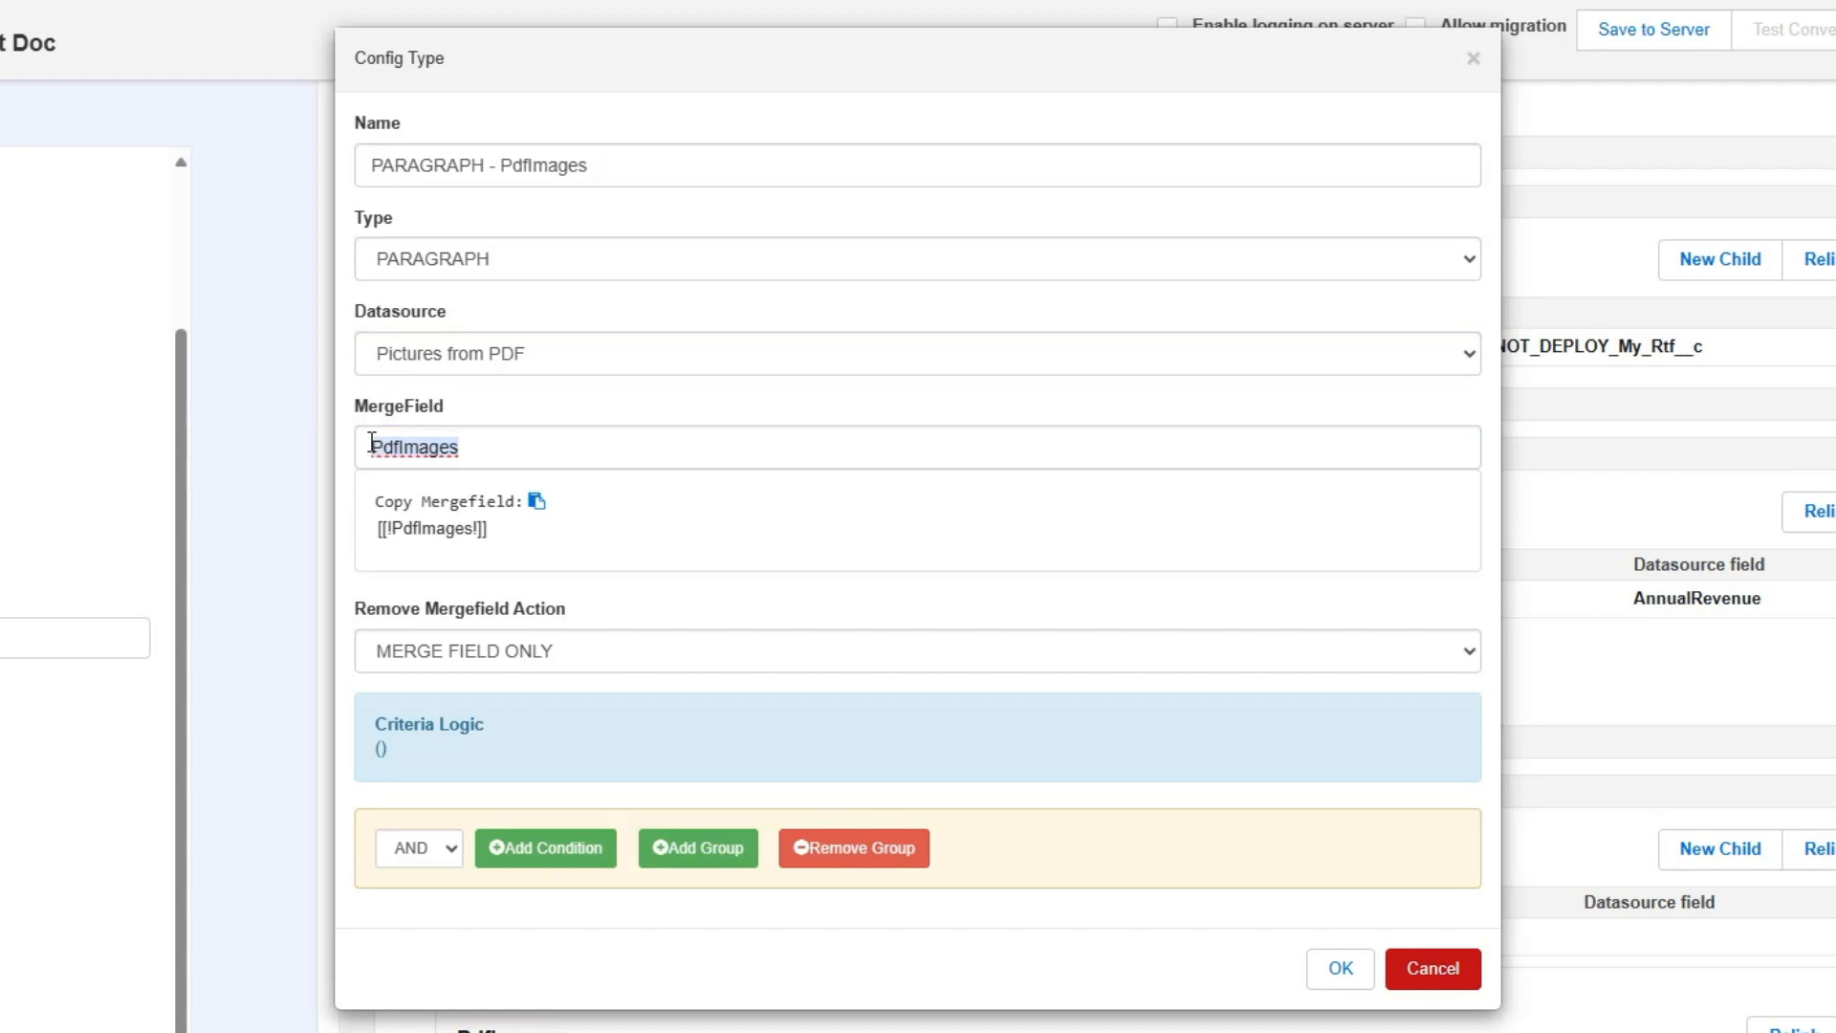
Compare the MergeField name with the [[!PdfImages!]] tag in the Word template and cancel the config type edit
key(alt+Tab)
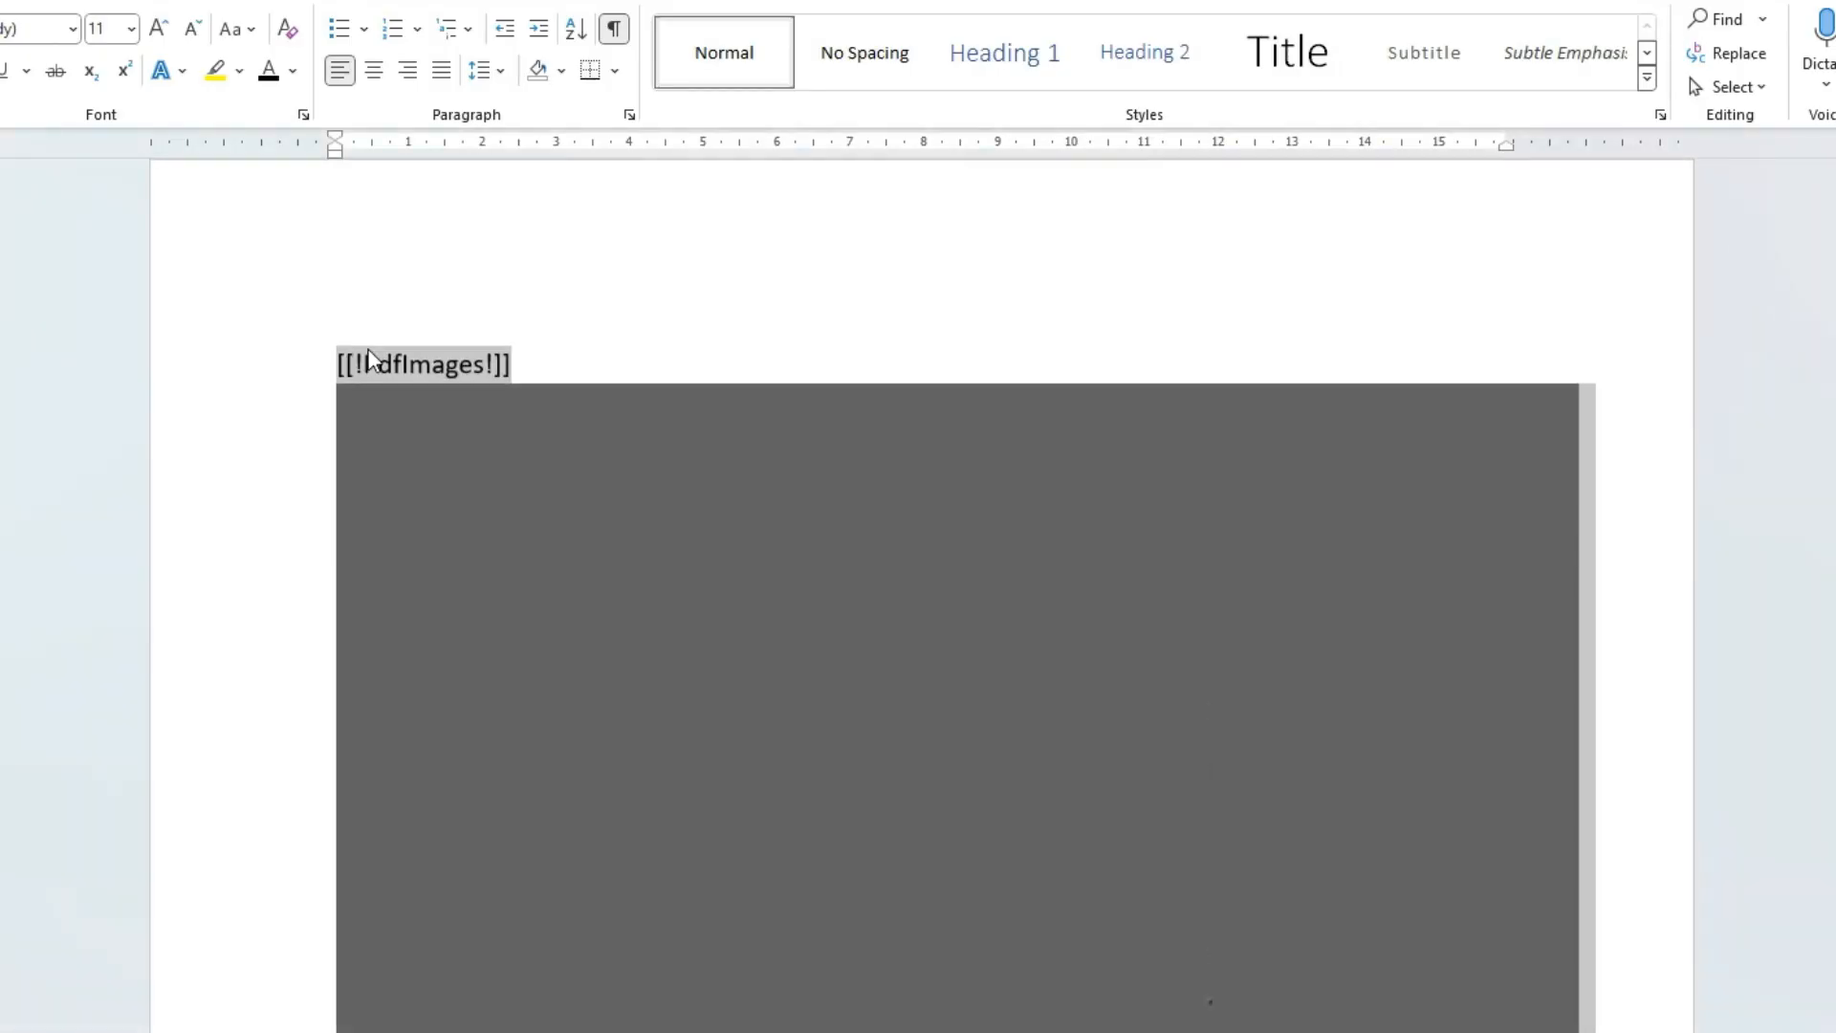
click(381, 364)
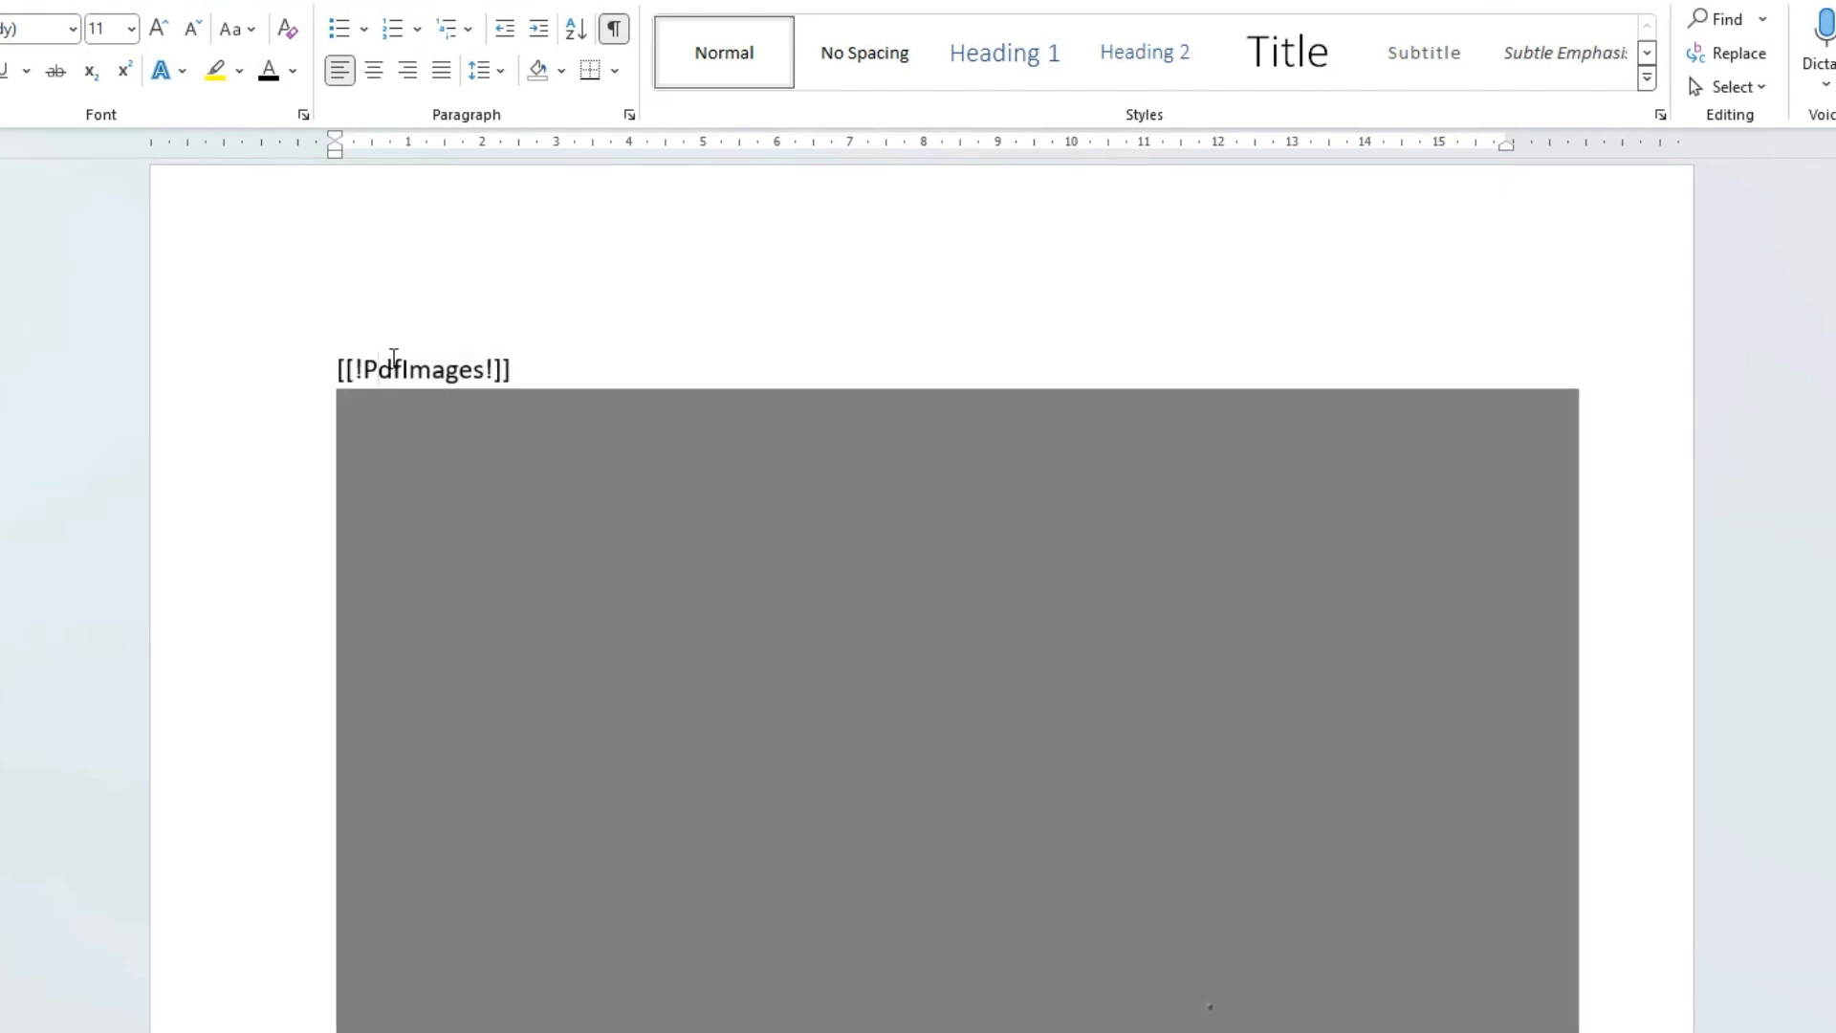
double_click(393, 359)
click(393, 359)
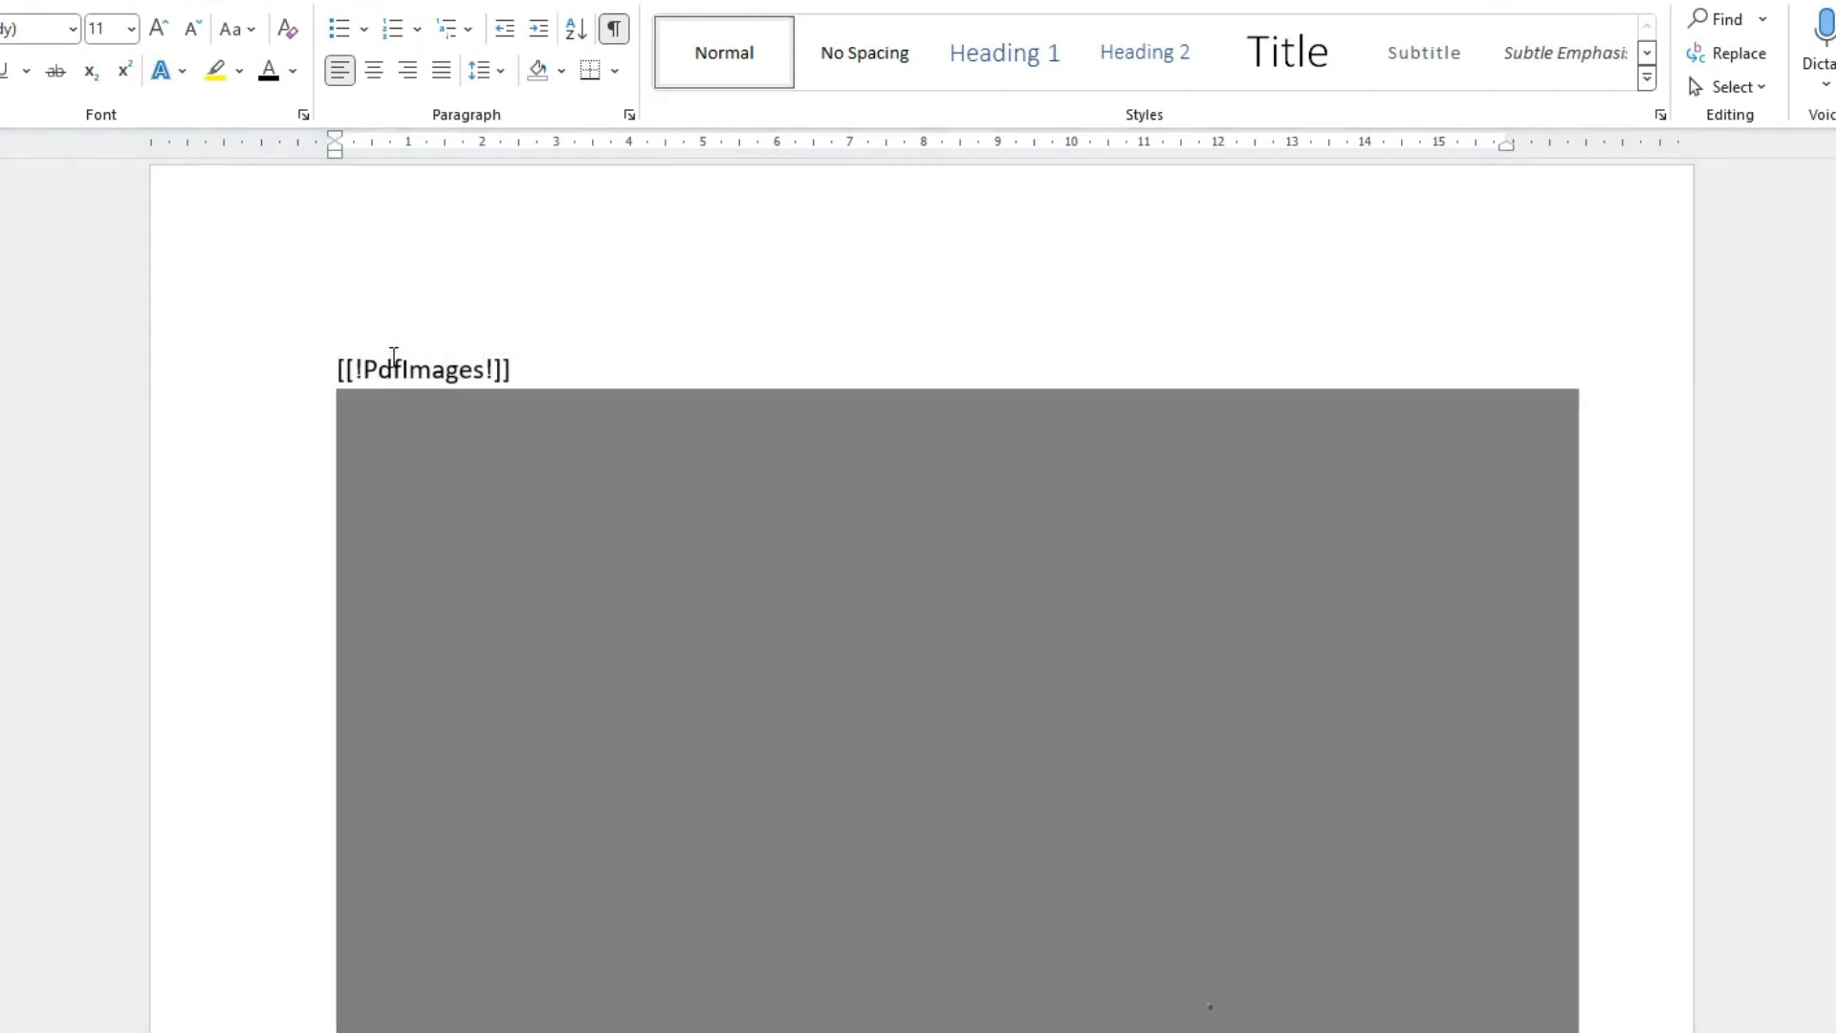
key(alt+Tab)
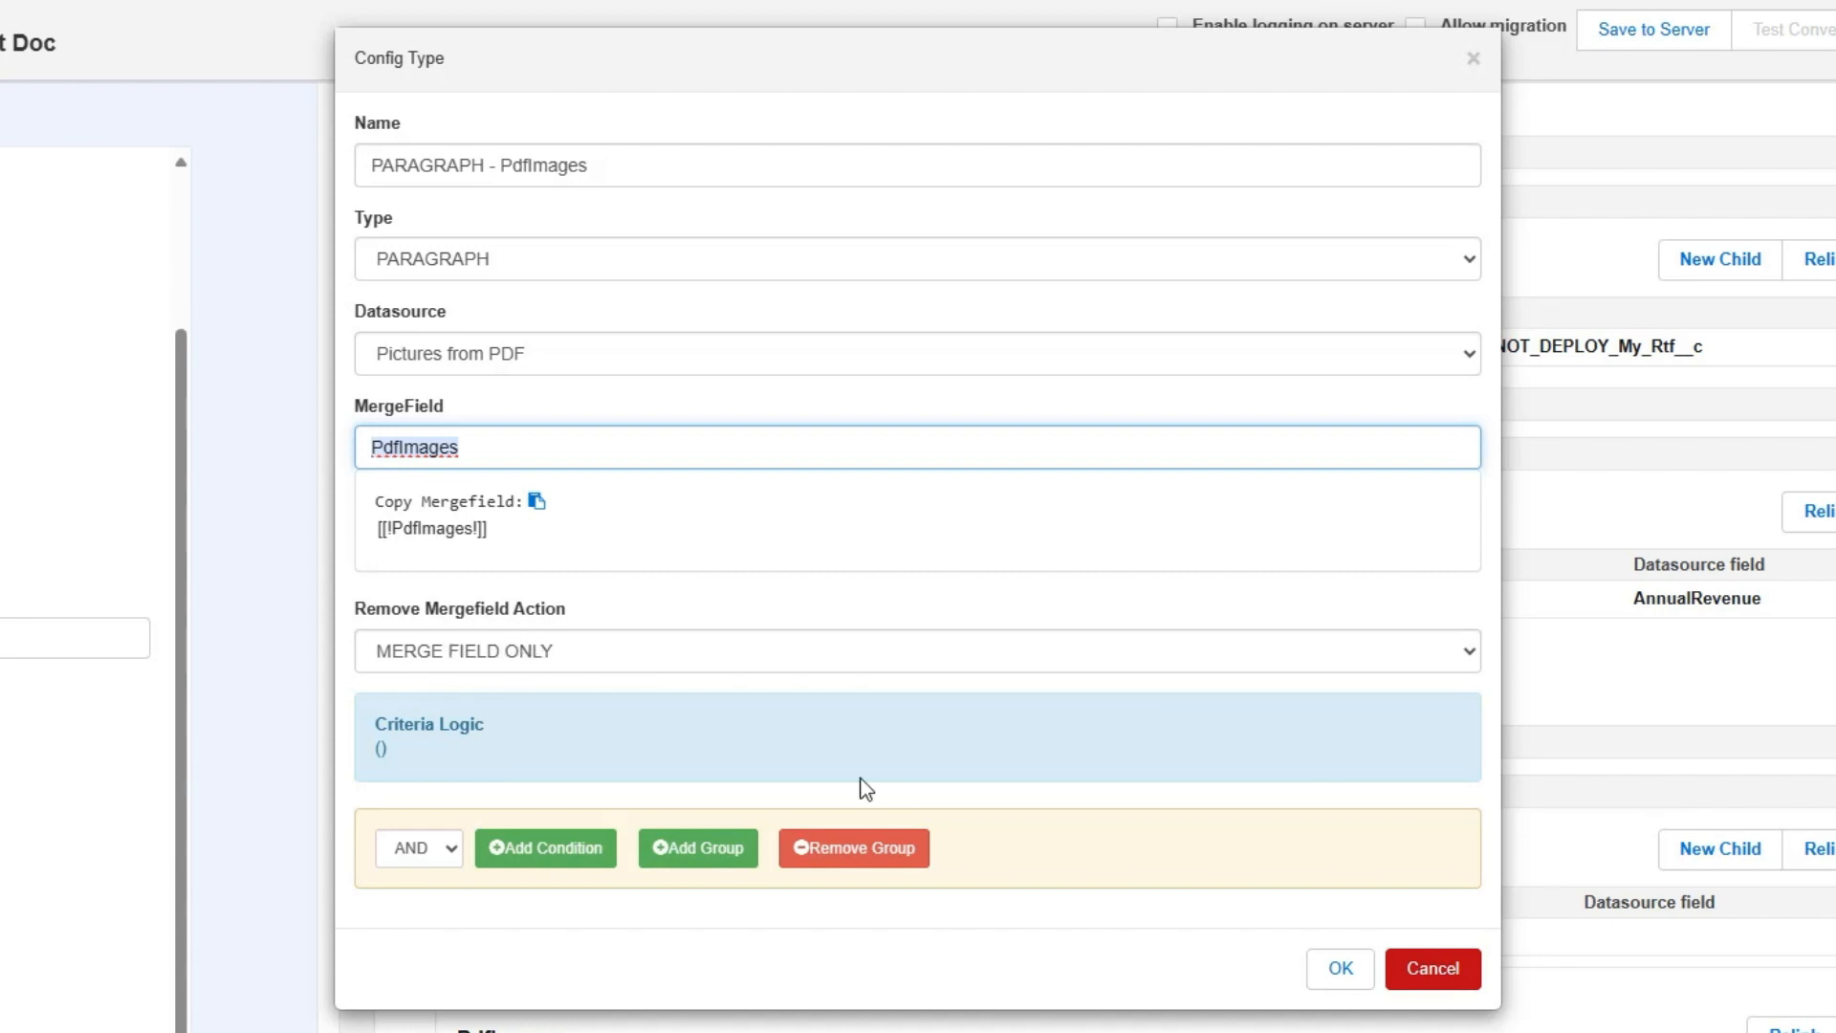
click(1423, 981)
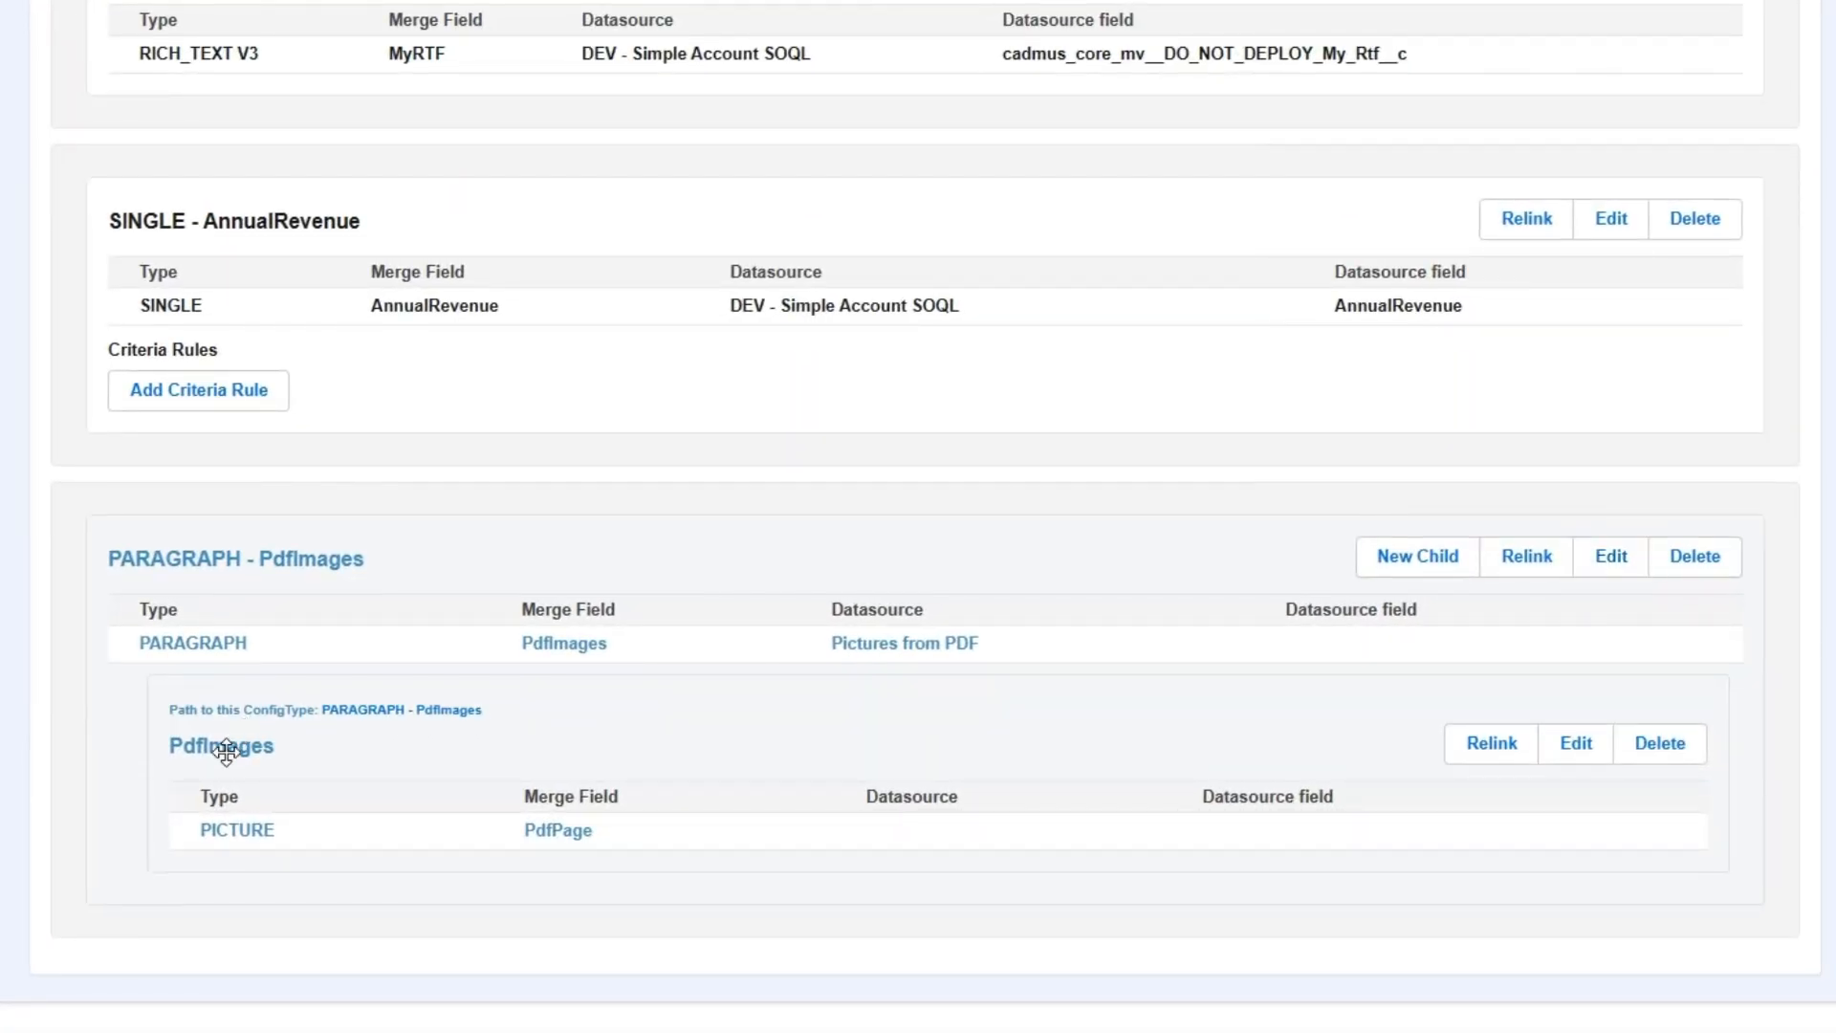
Open the child PICTURE config type under PARAGRAPH - PdfImages for editing and inspect its Datasource options and MergeField name
double_click(225, 749)
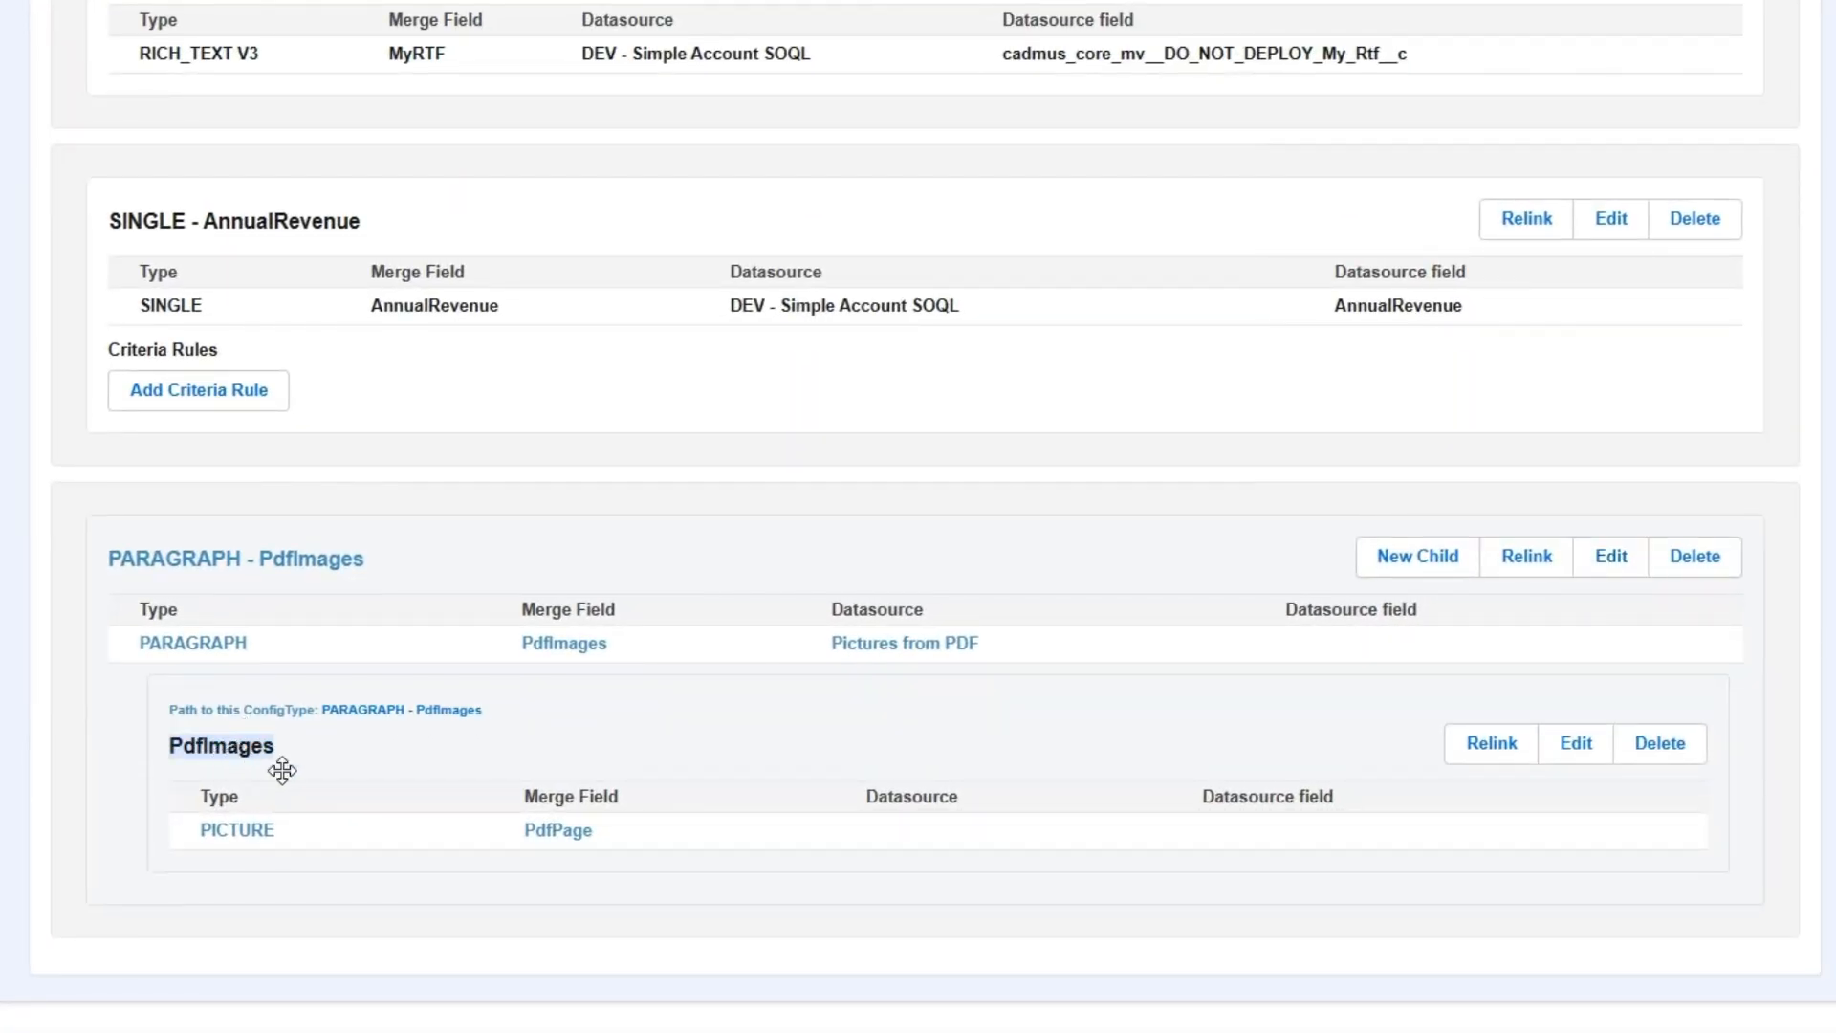
double_click(222, 829)
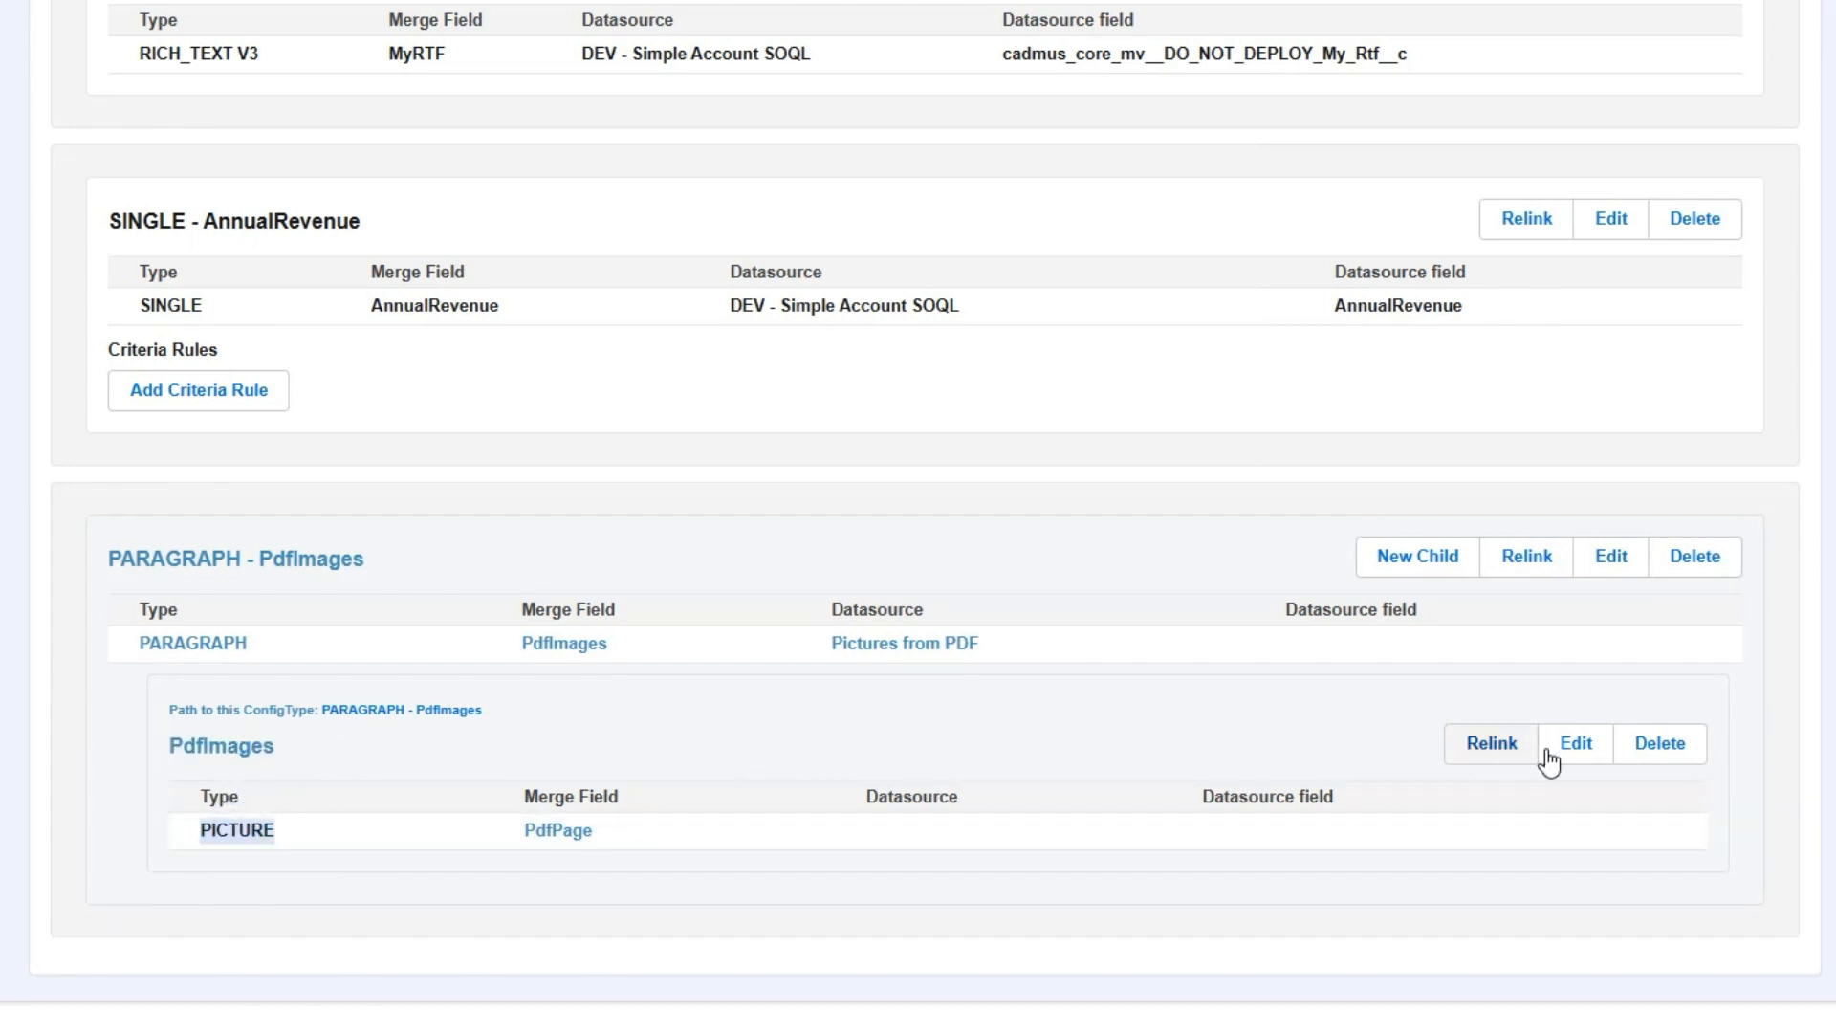
click(1581, 751)
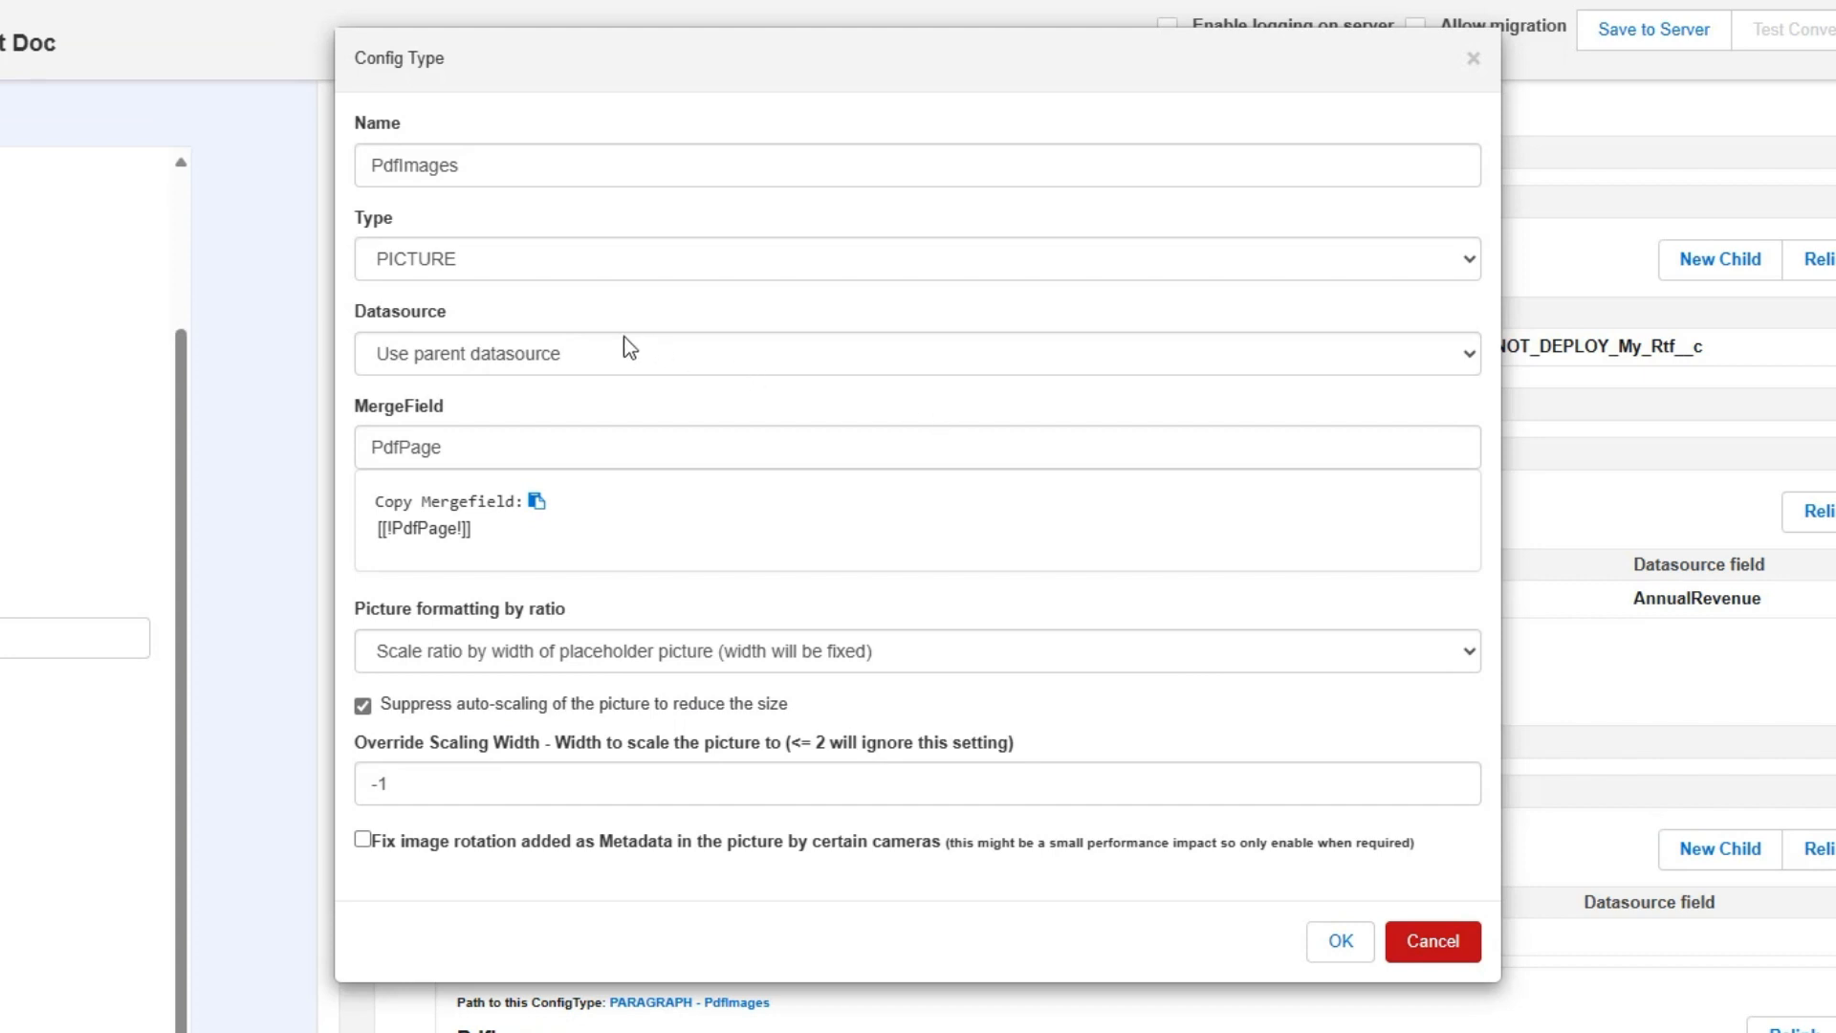
click(414, 355)
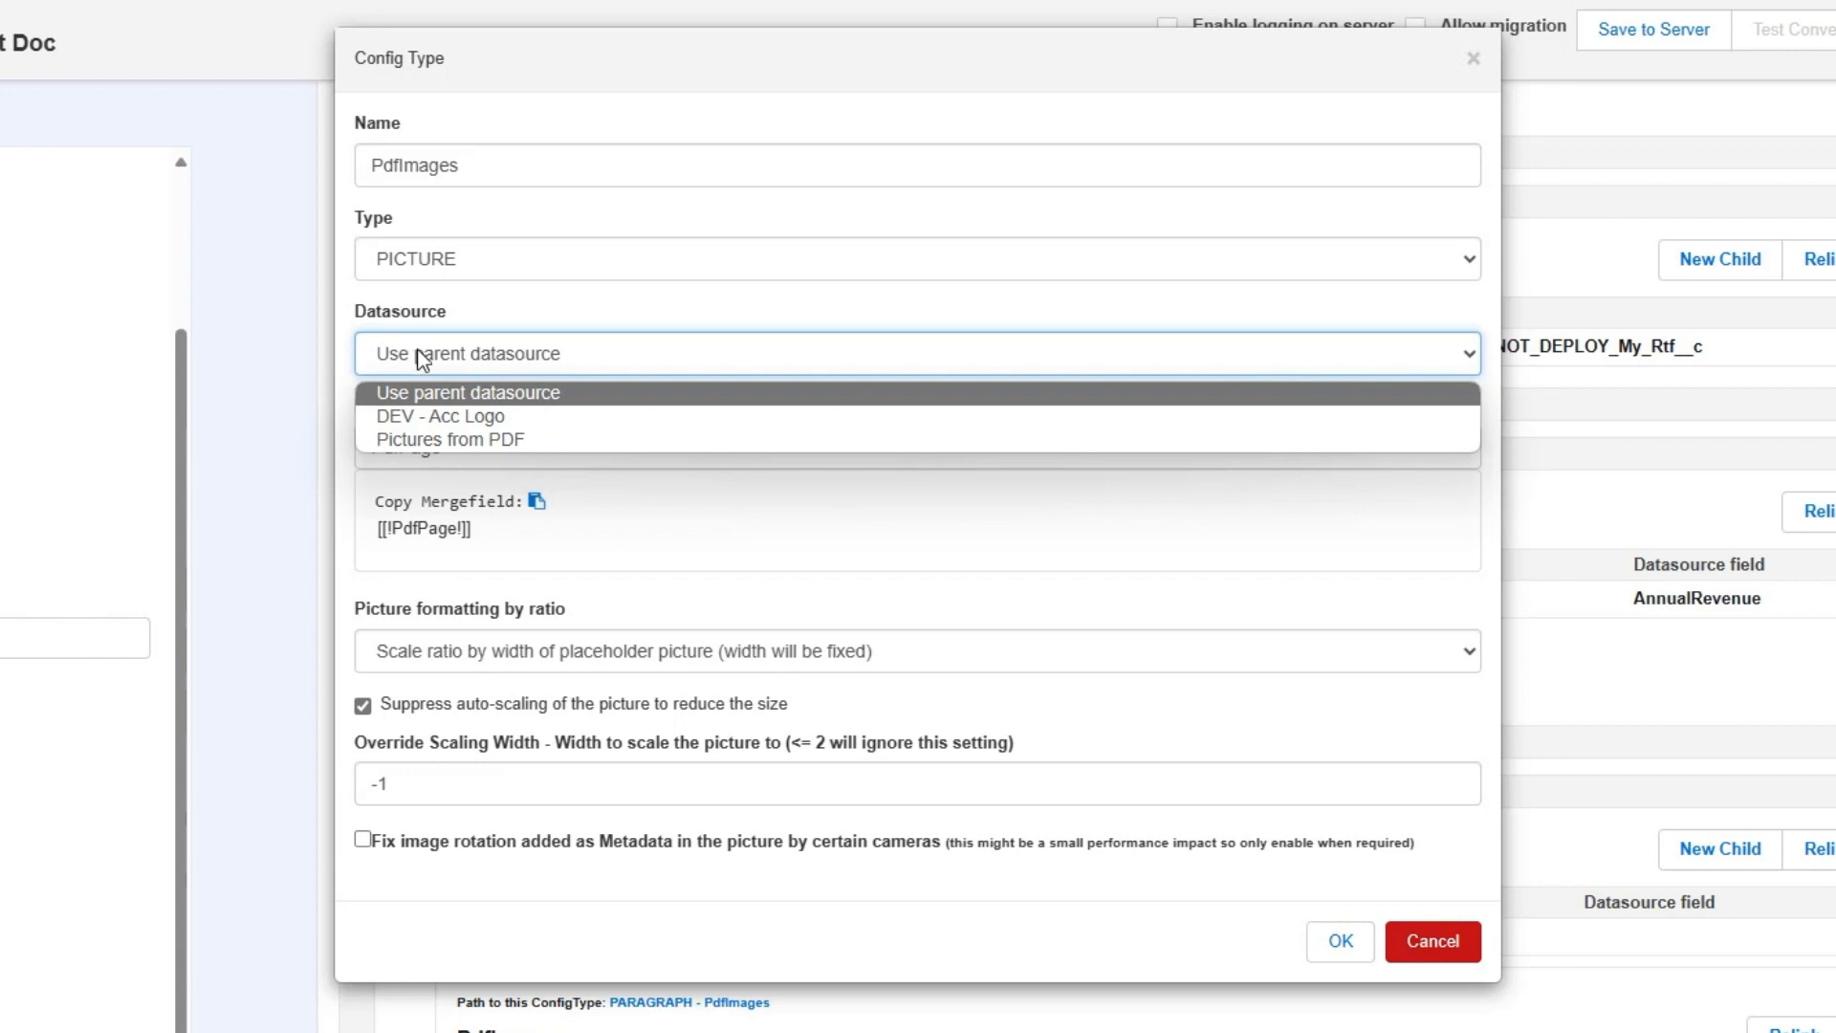
click(418, 358)
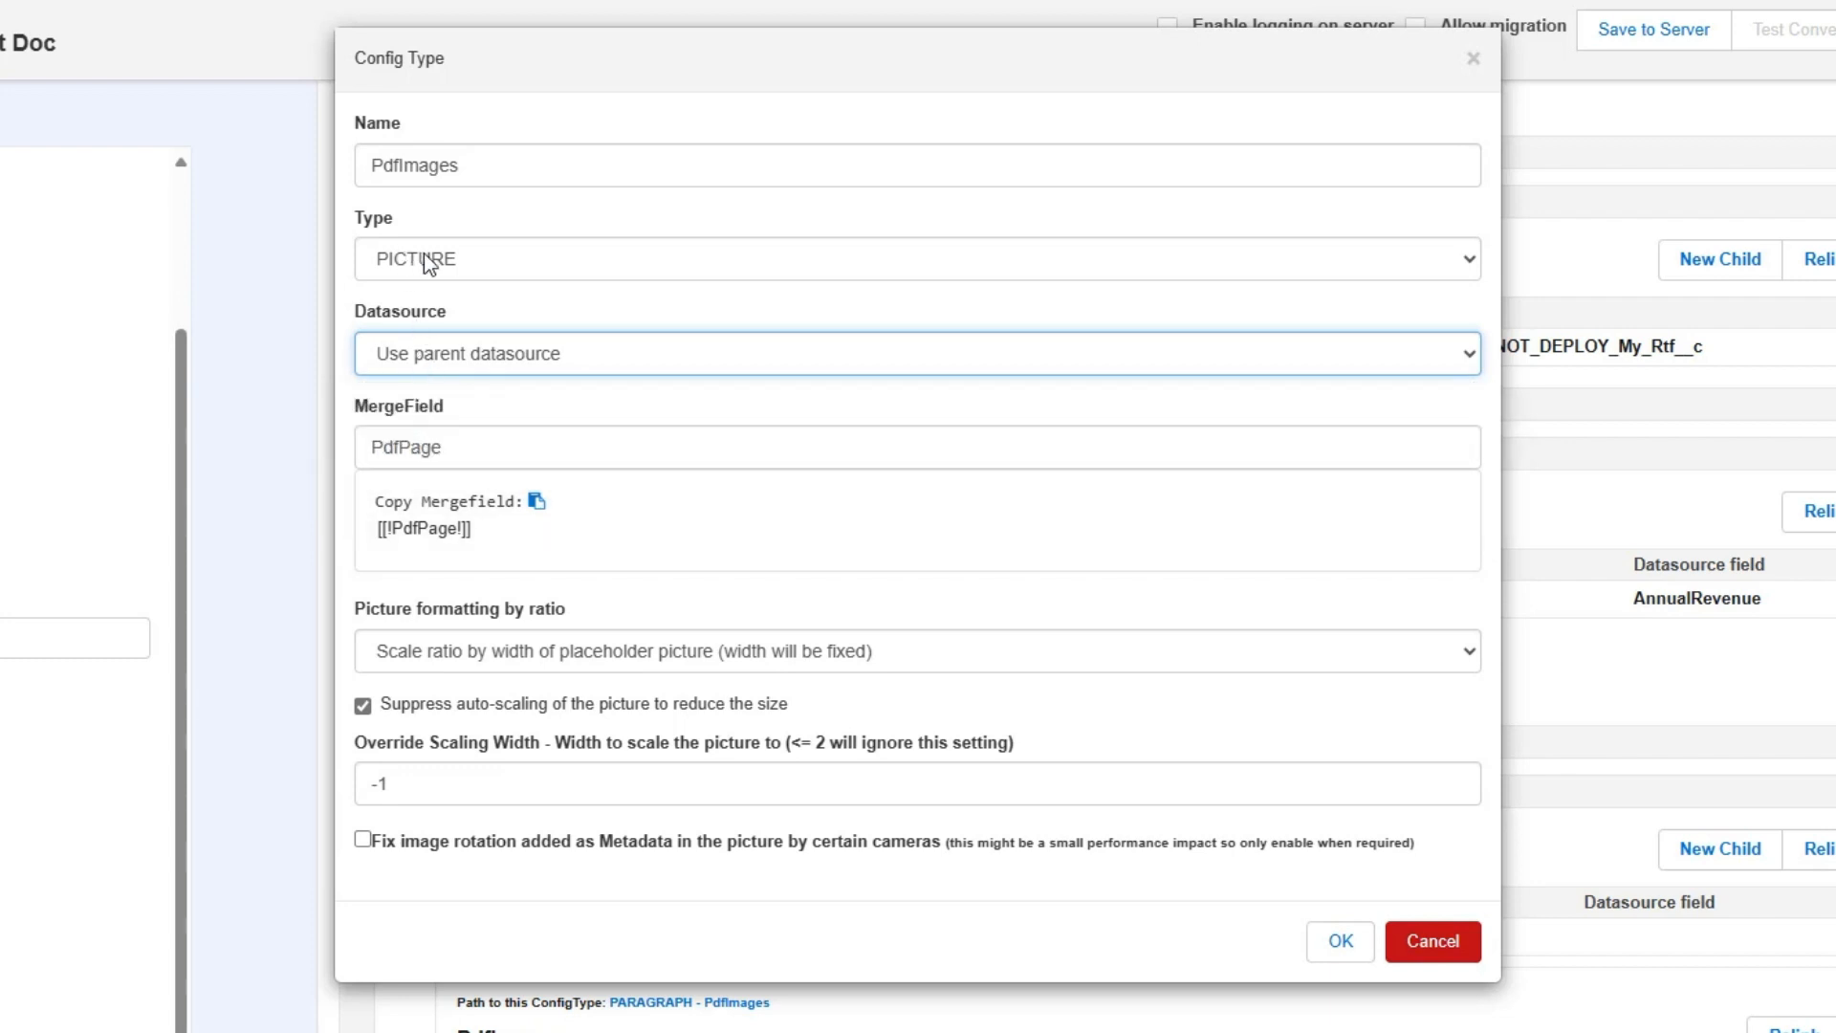
double_click(445, 447)
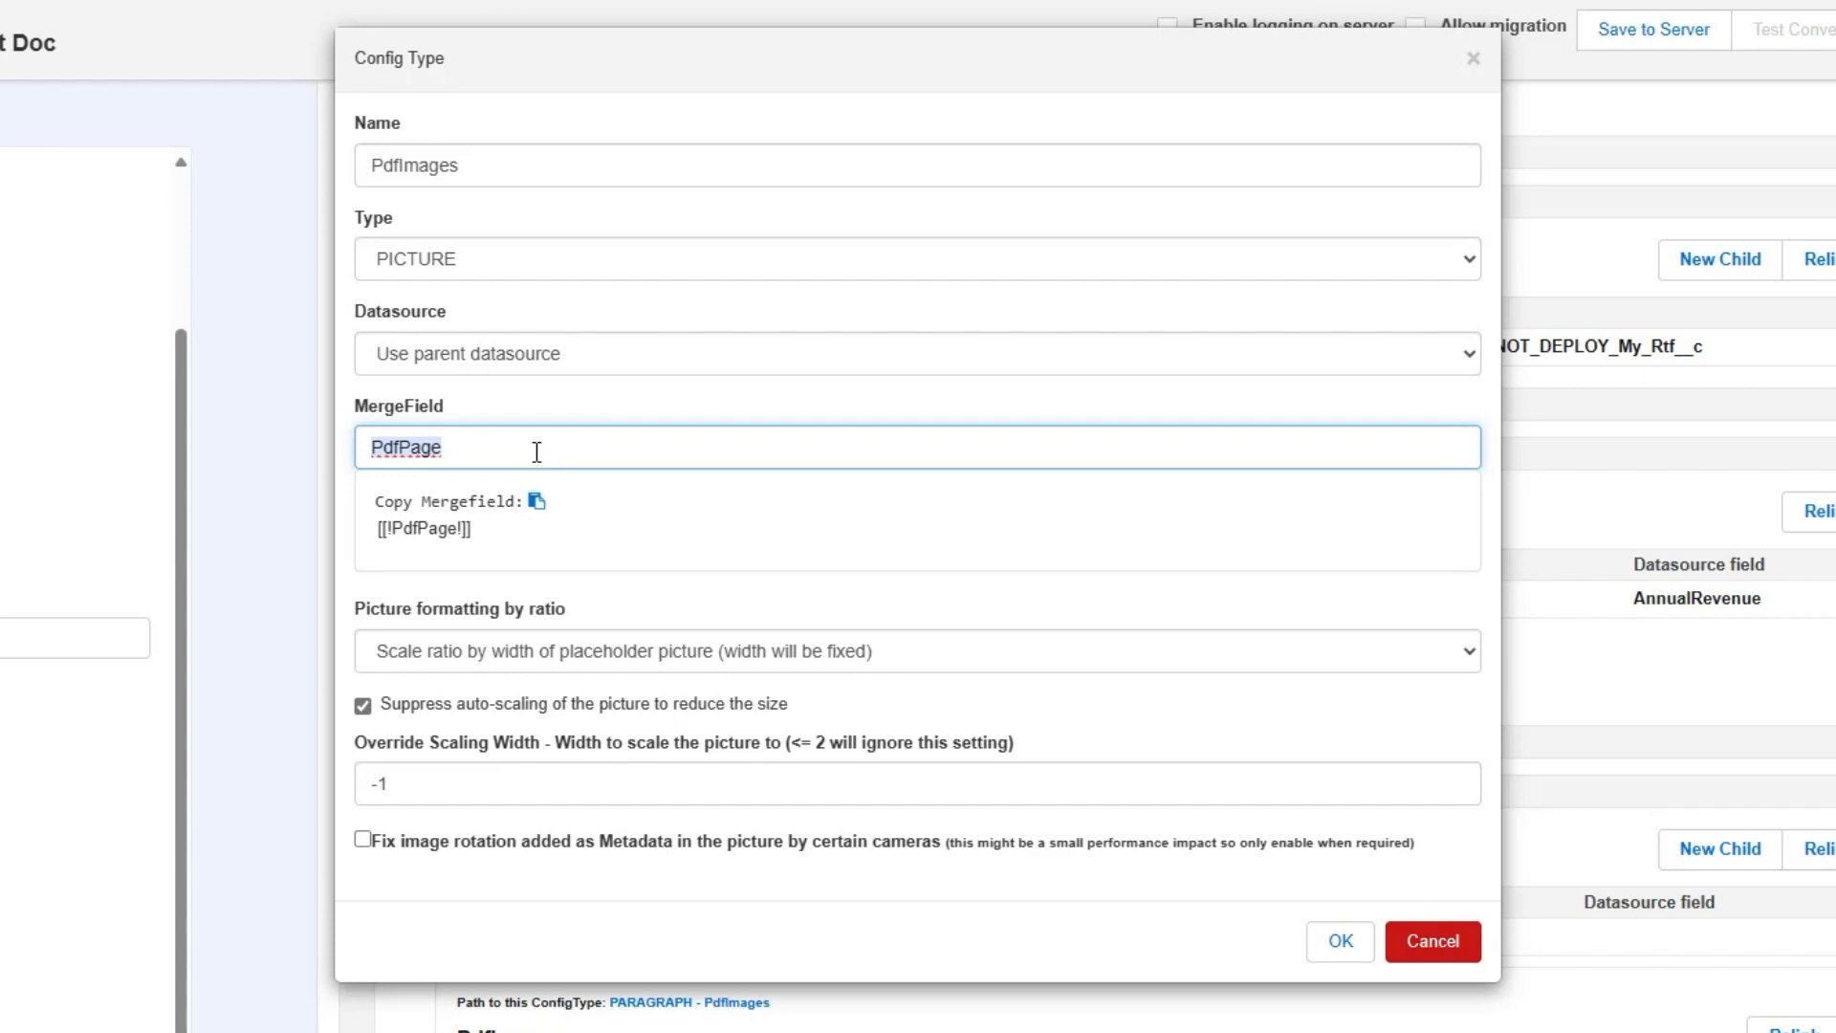
Switch to the Word template, select the grey placeholder picture and inspect its object name in the Selection pane against the MergeField
key(alt+Tab)
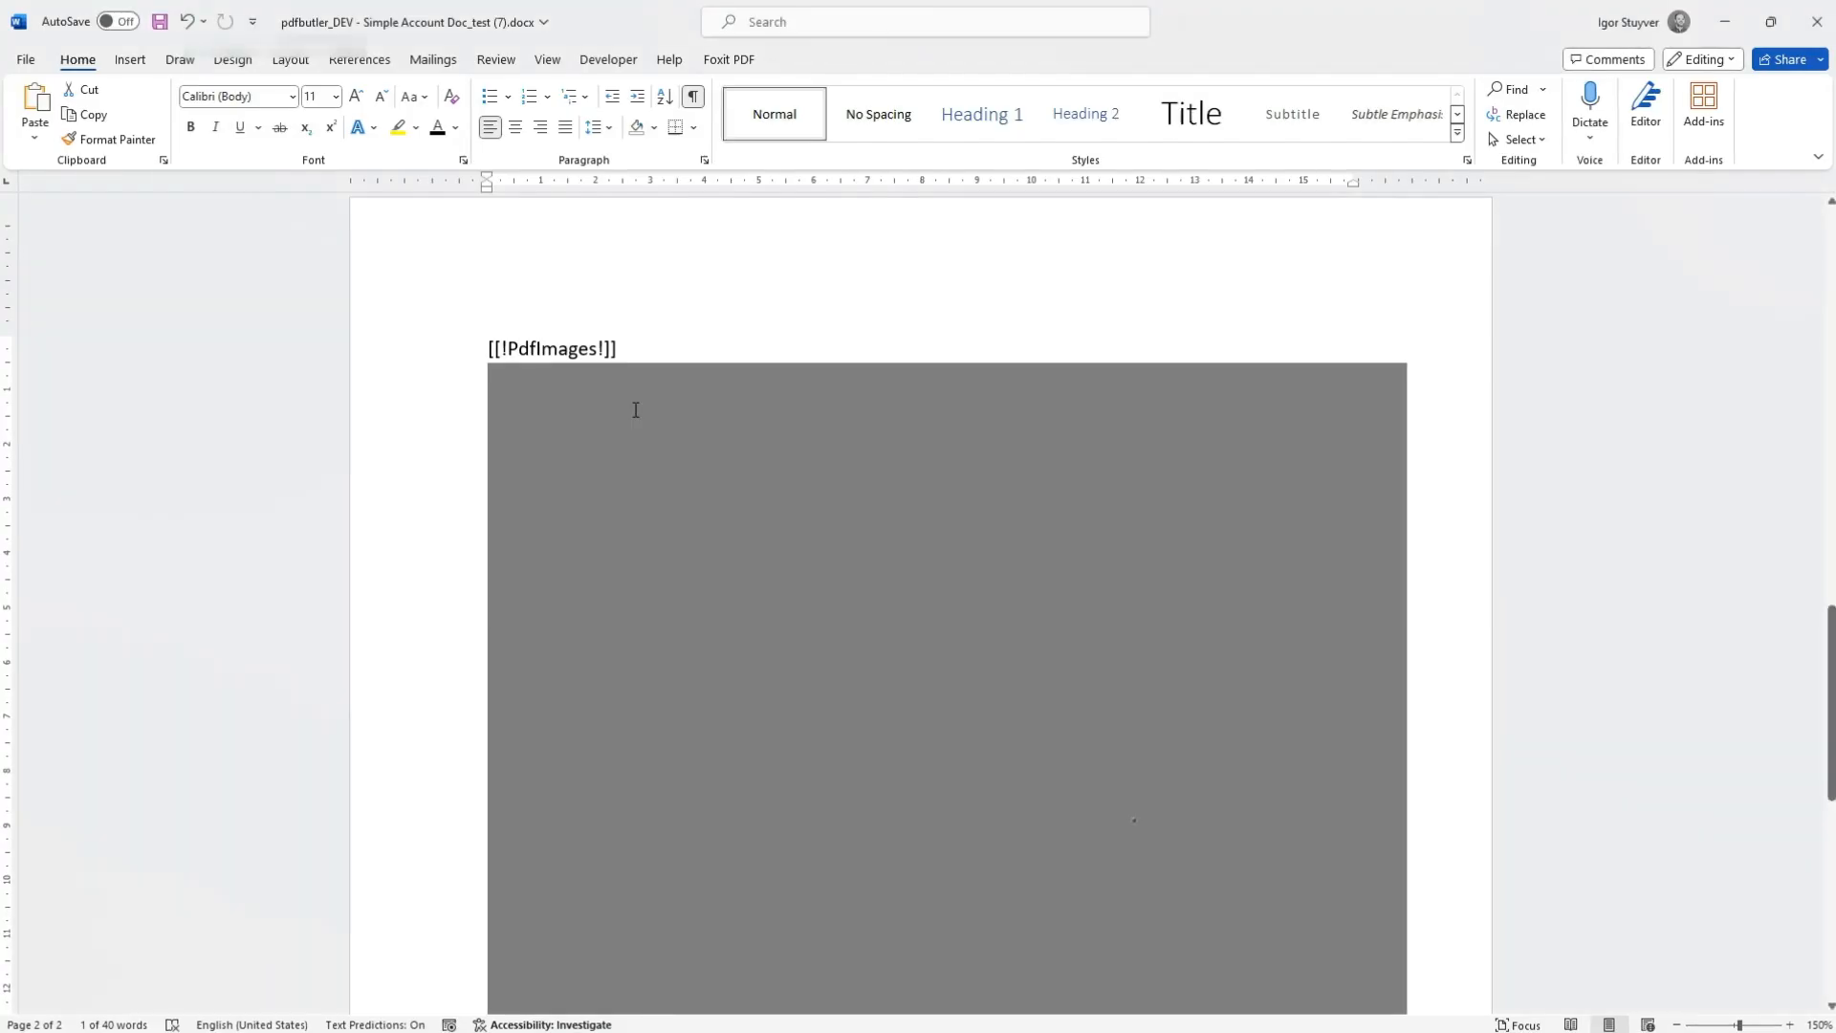
click(680, 431)
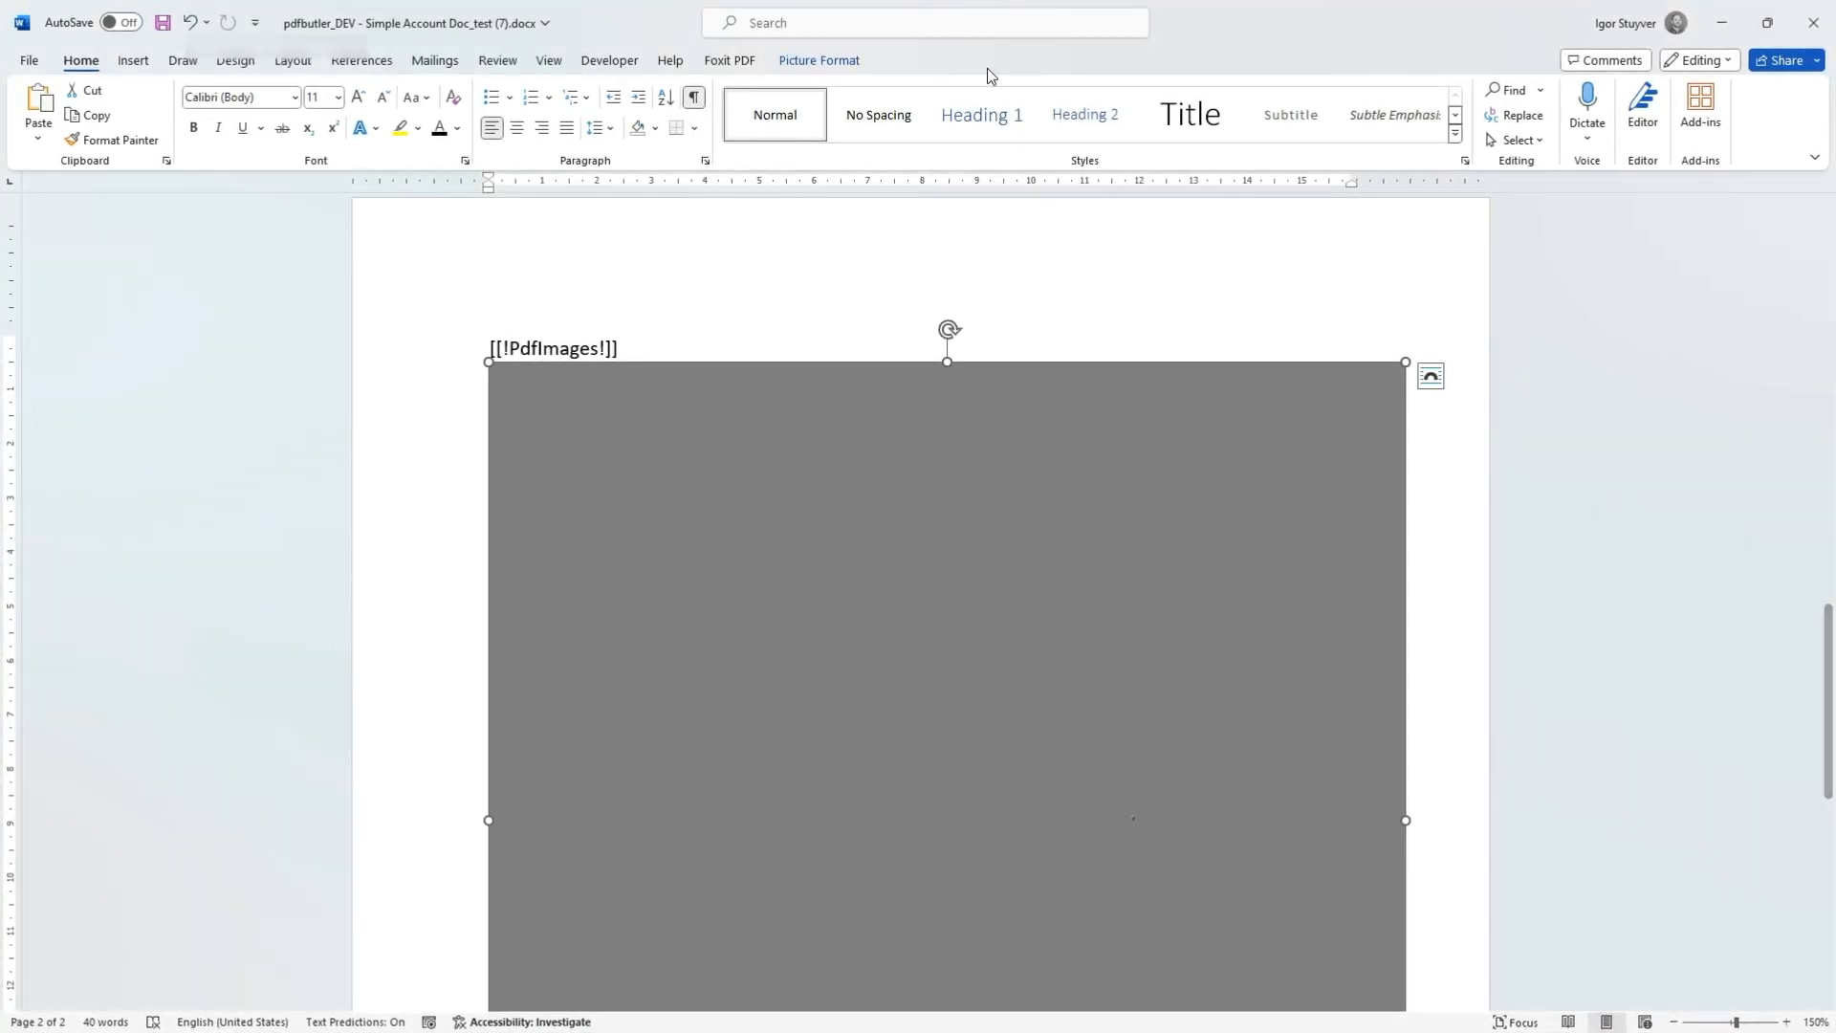
click(808, 59)
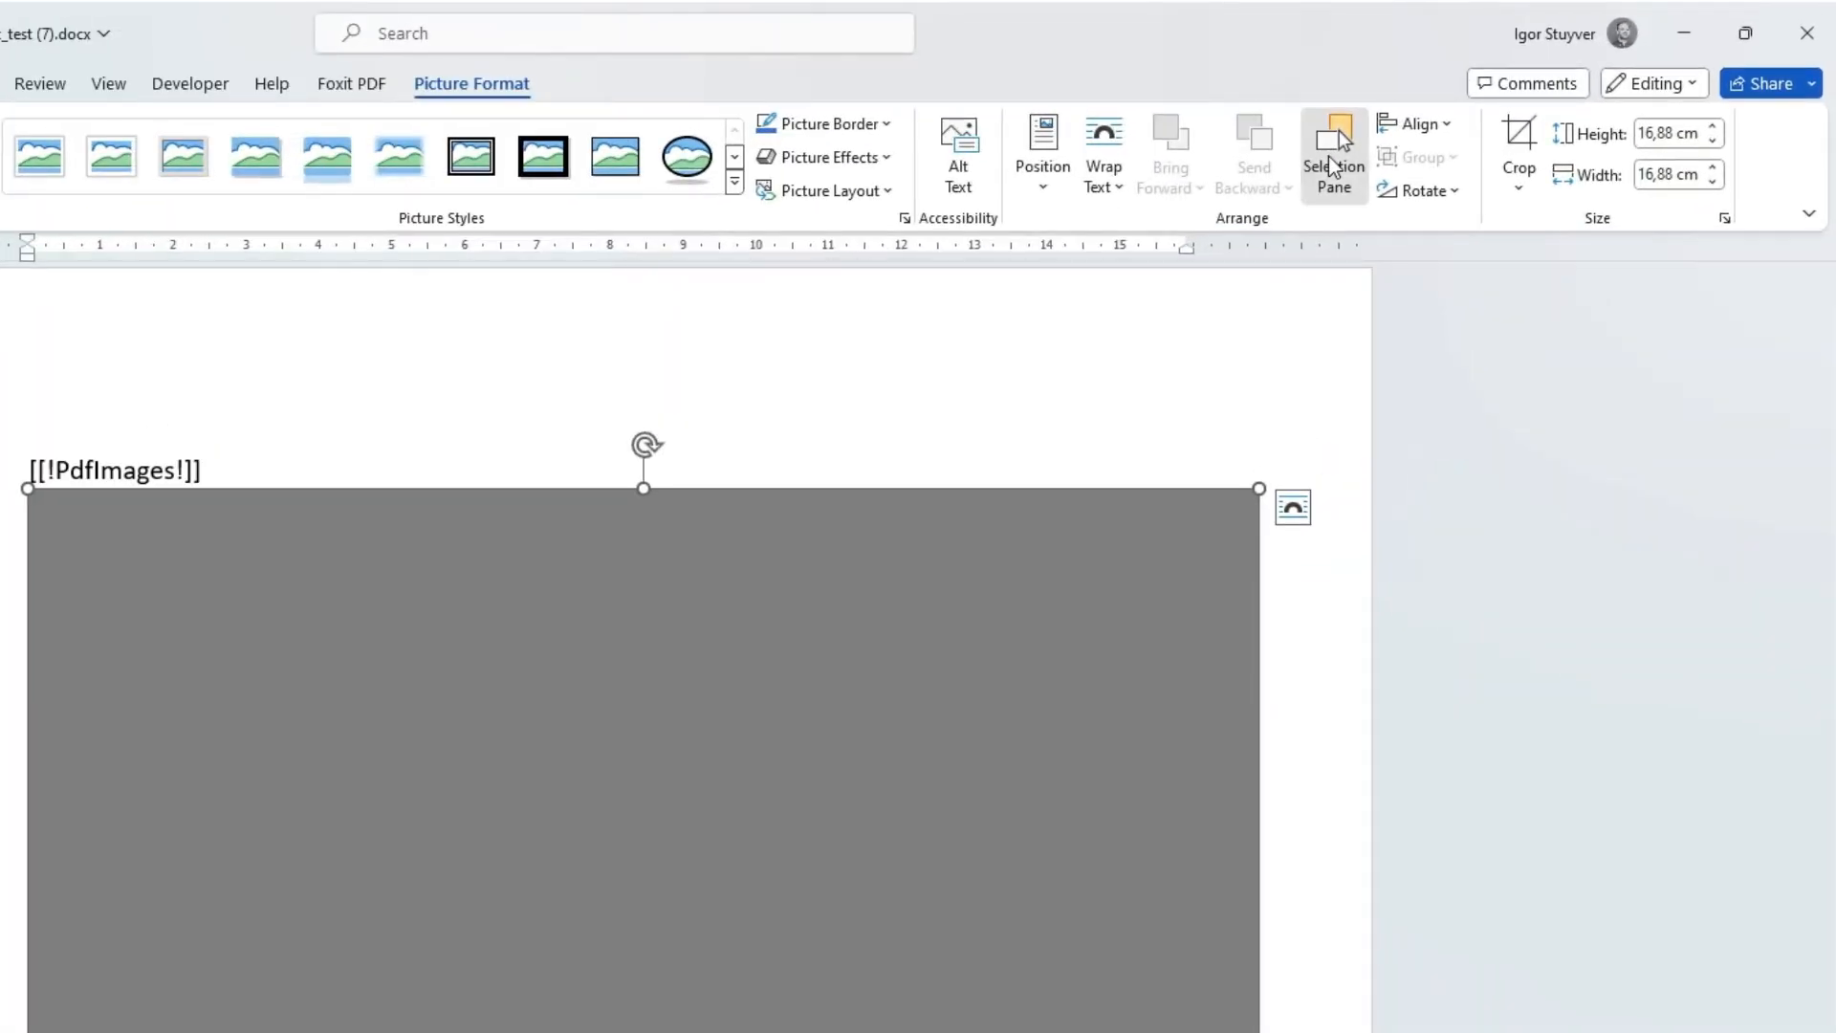
click(1375, 134)
click(1595, 355)
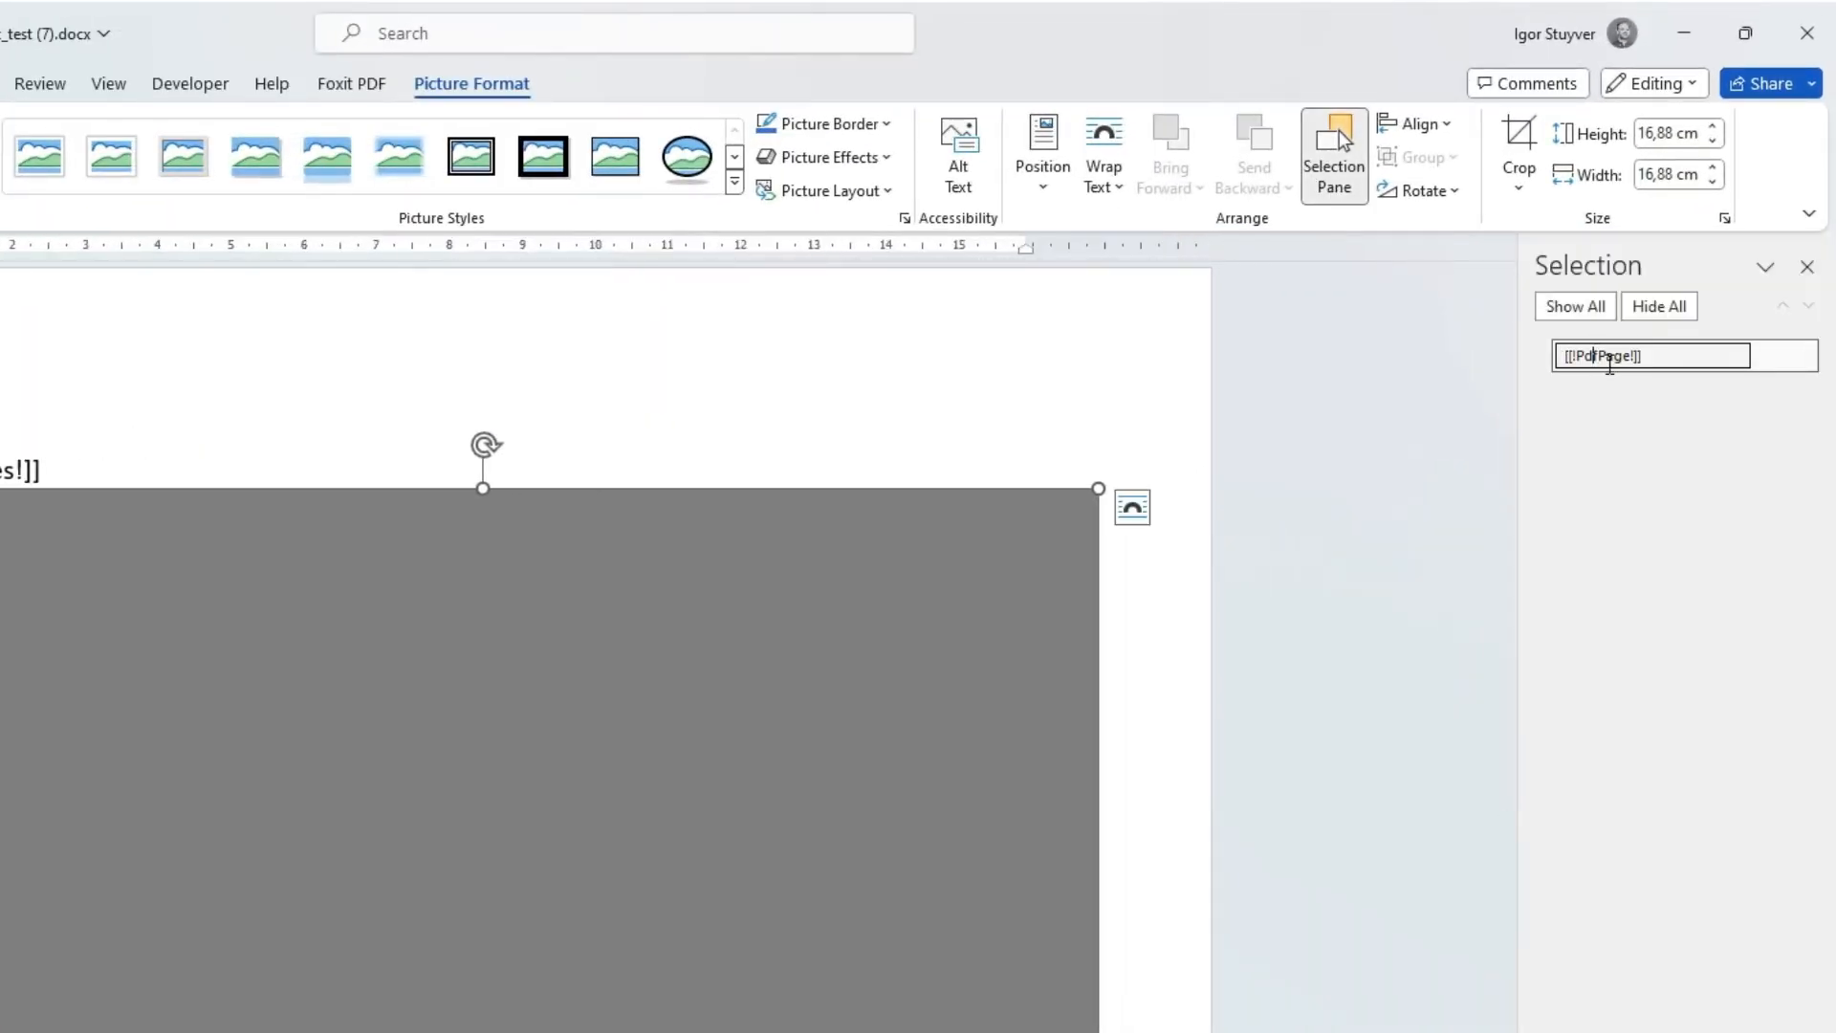
double_click(1597, 356)
click(973, 581)
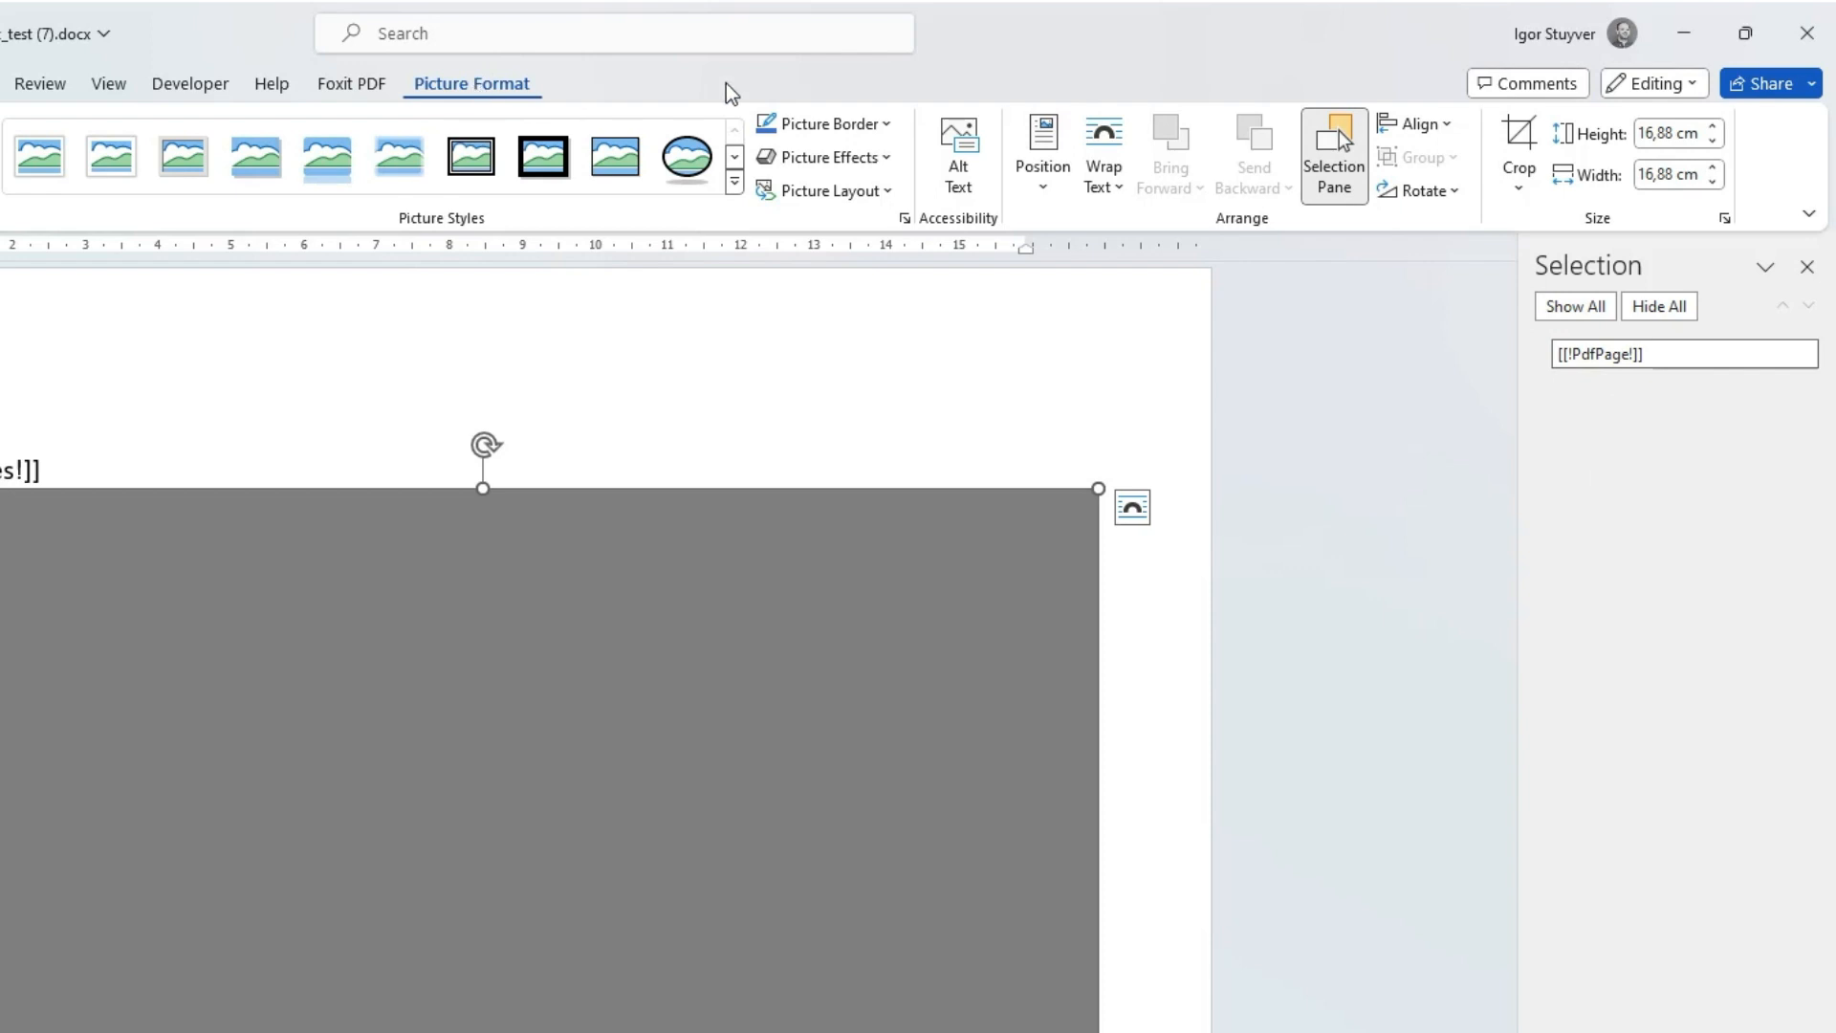
click(1591, 360)
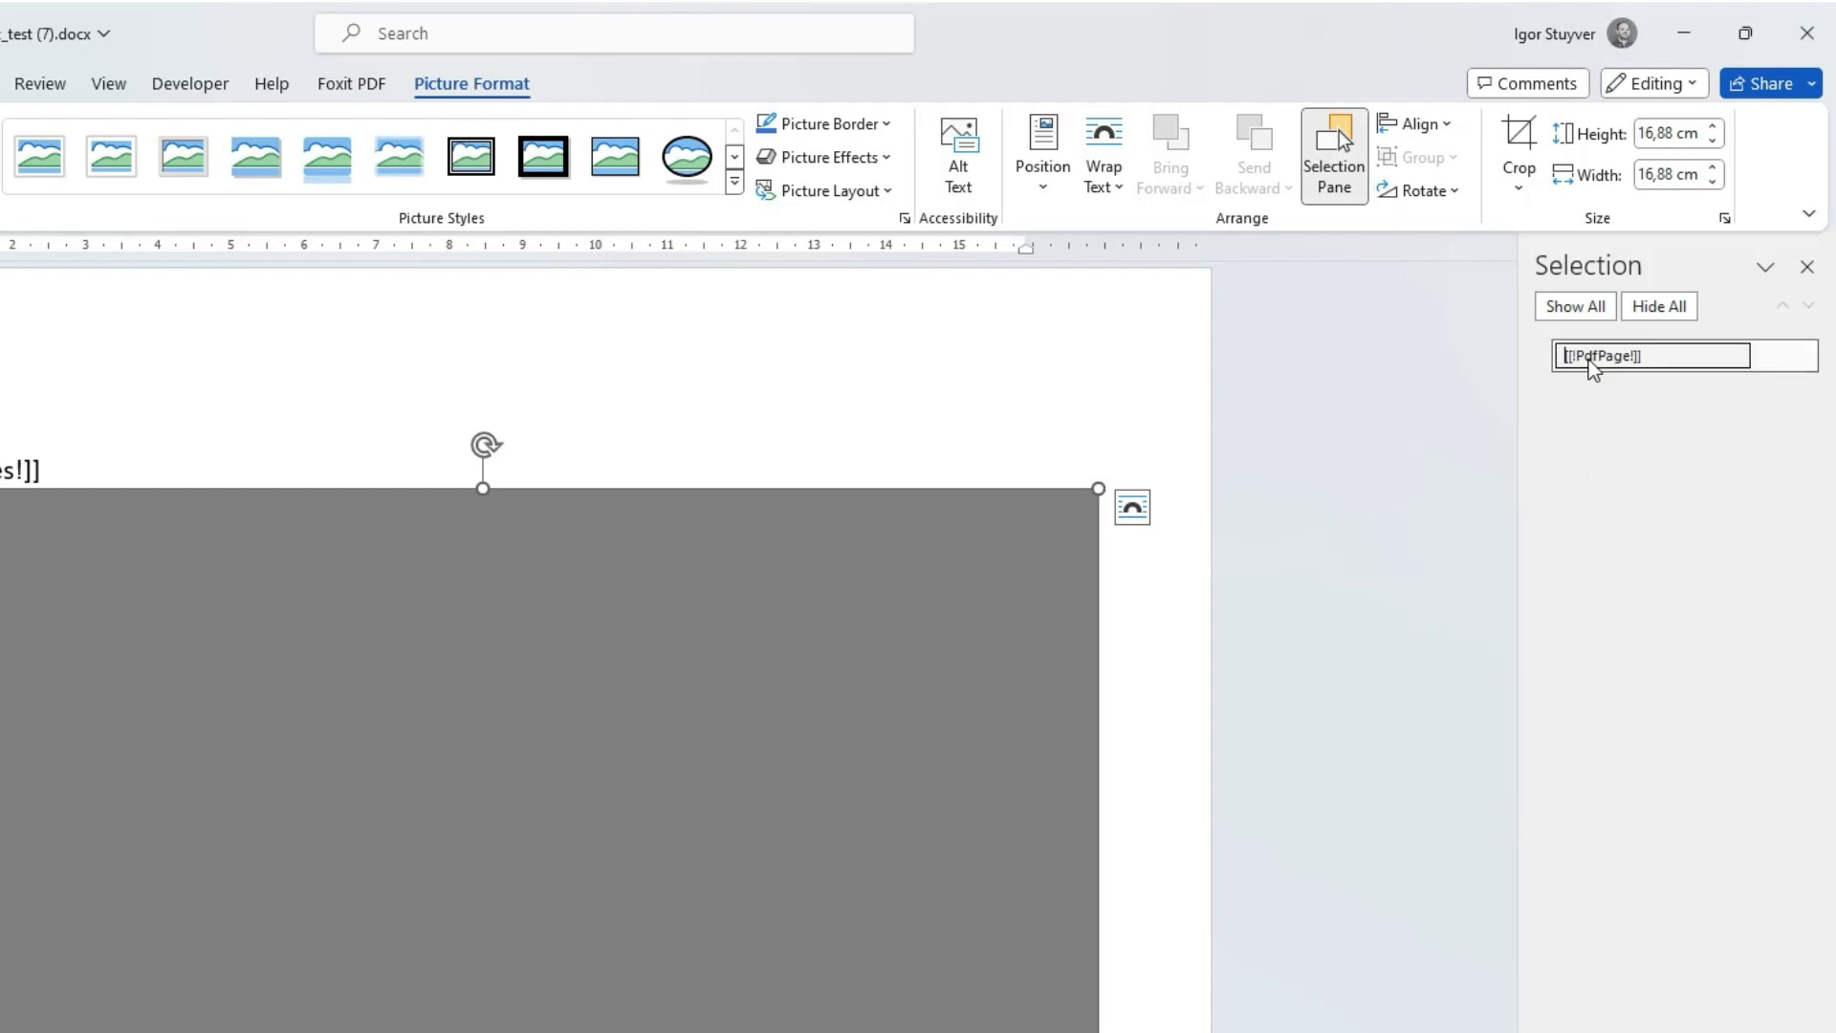
double_click(1605, 357)
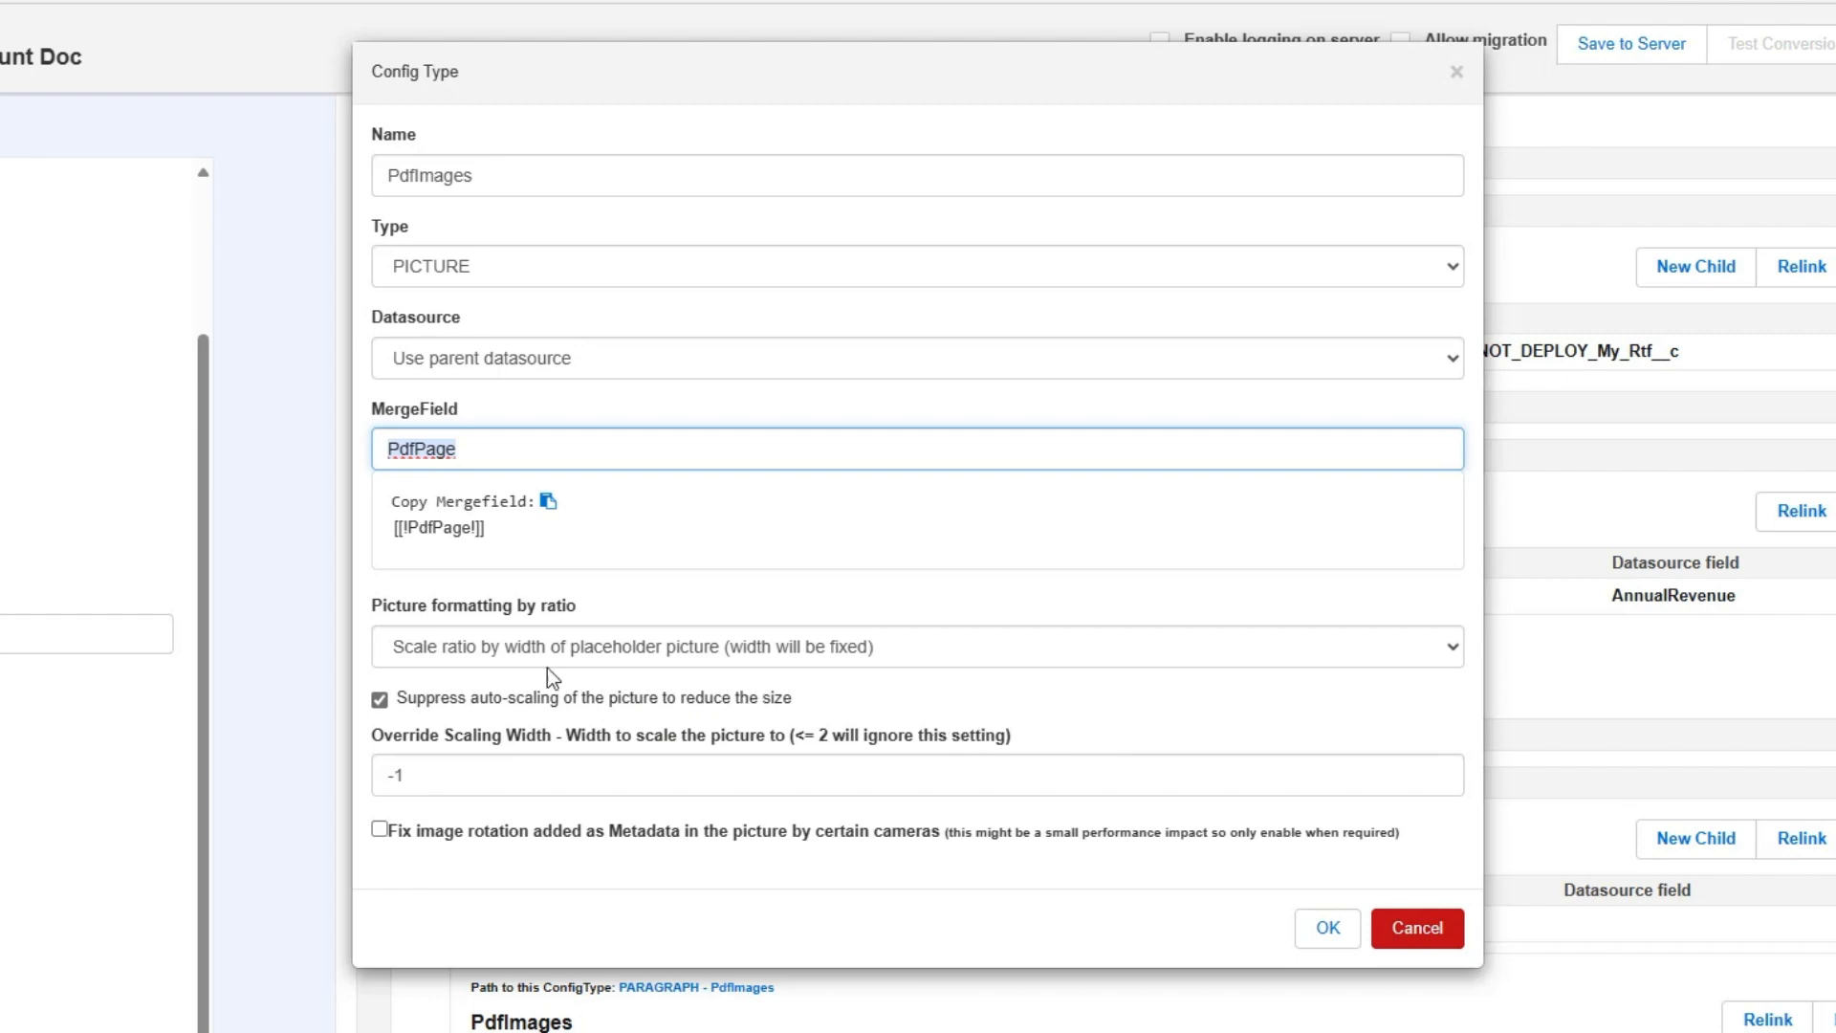
Review the Picture formatting by ratio options of the PICTURE config type and cancel the edit
click(499, 652)
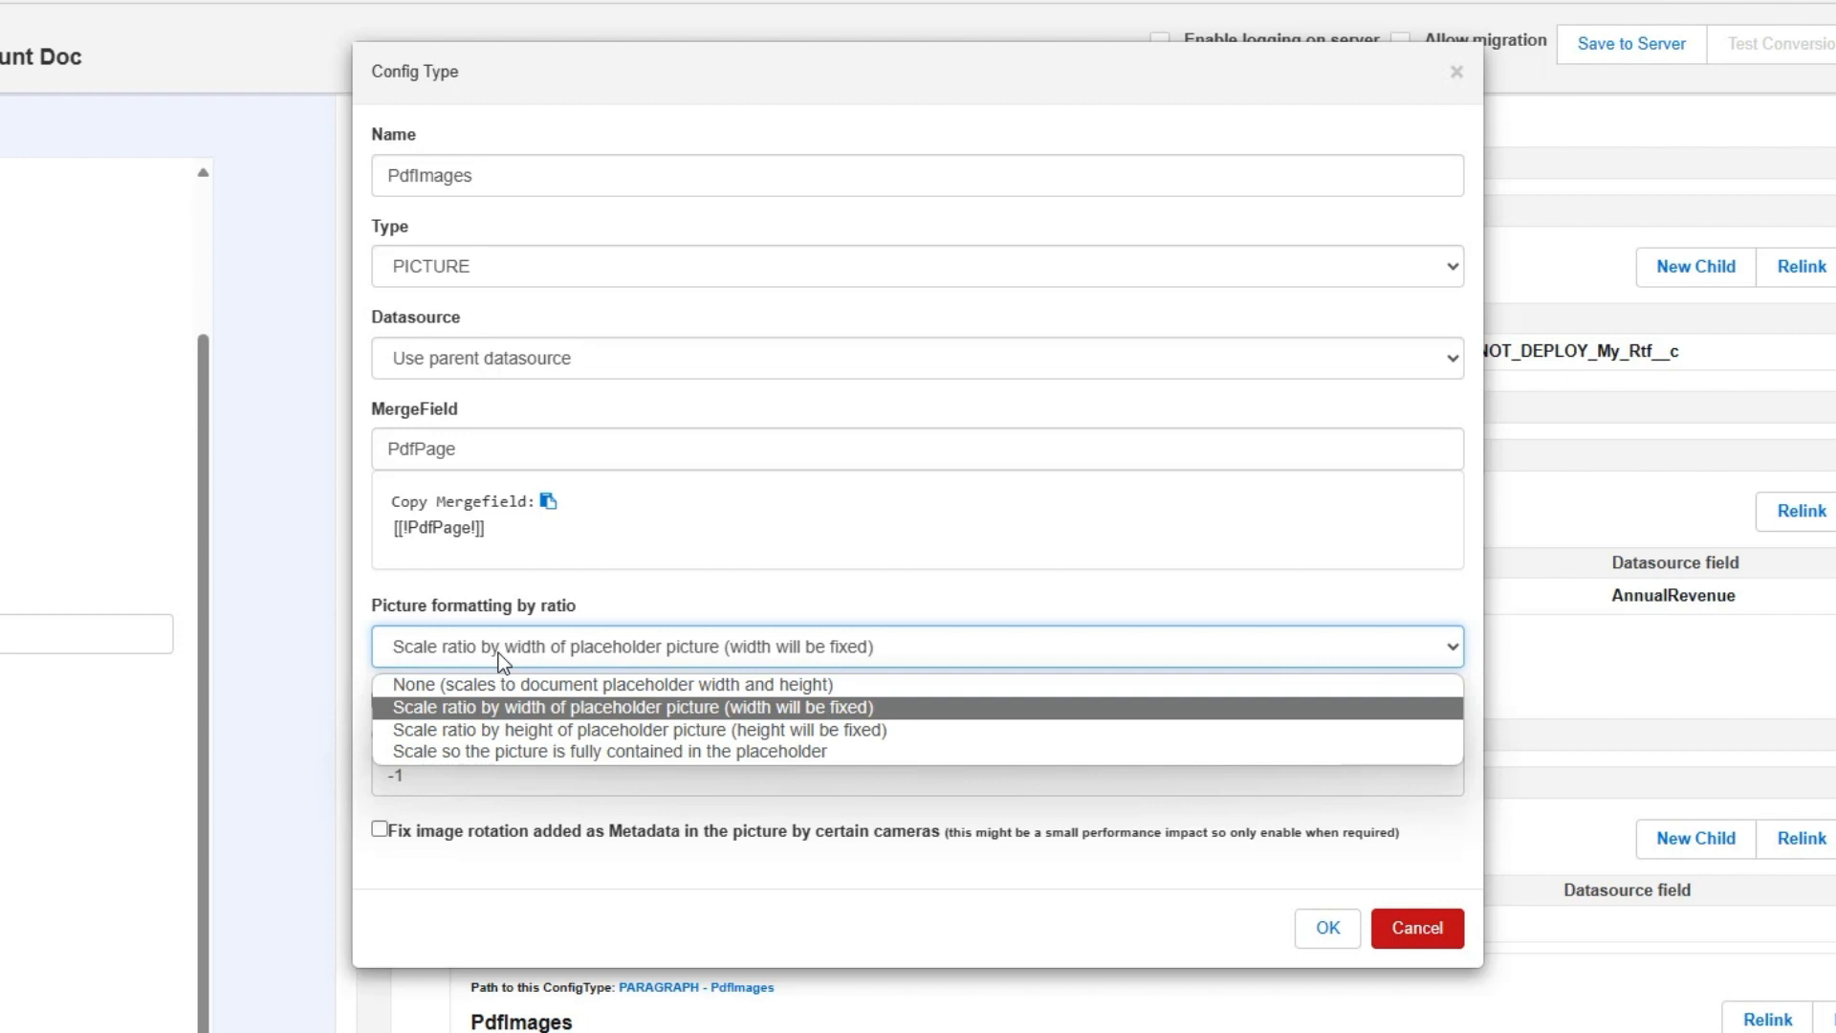
click(498, 652)
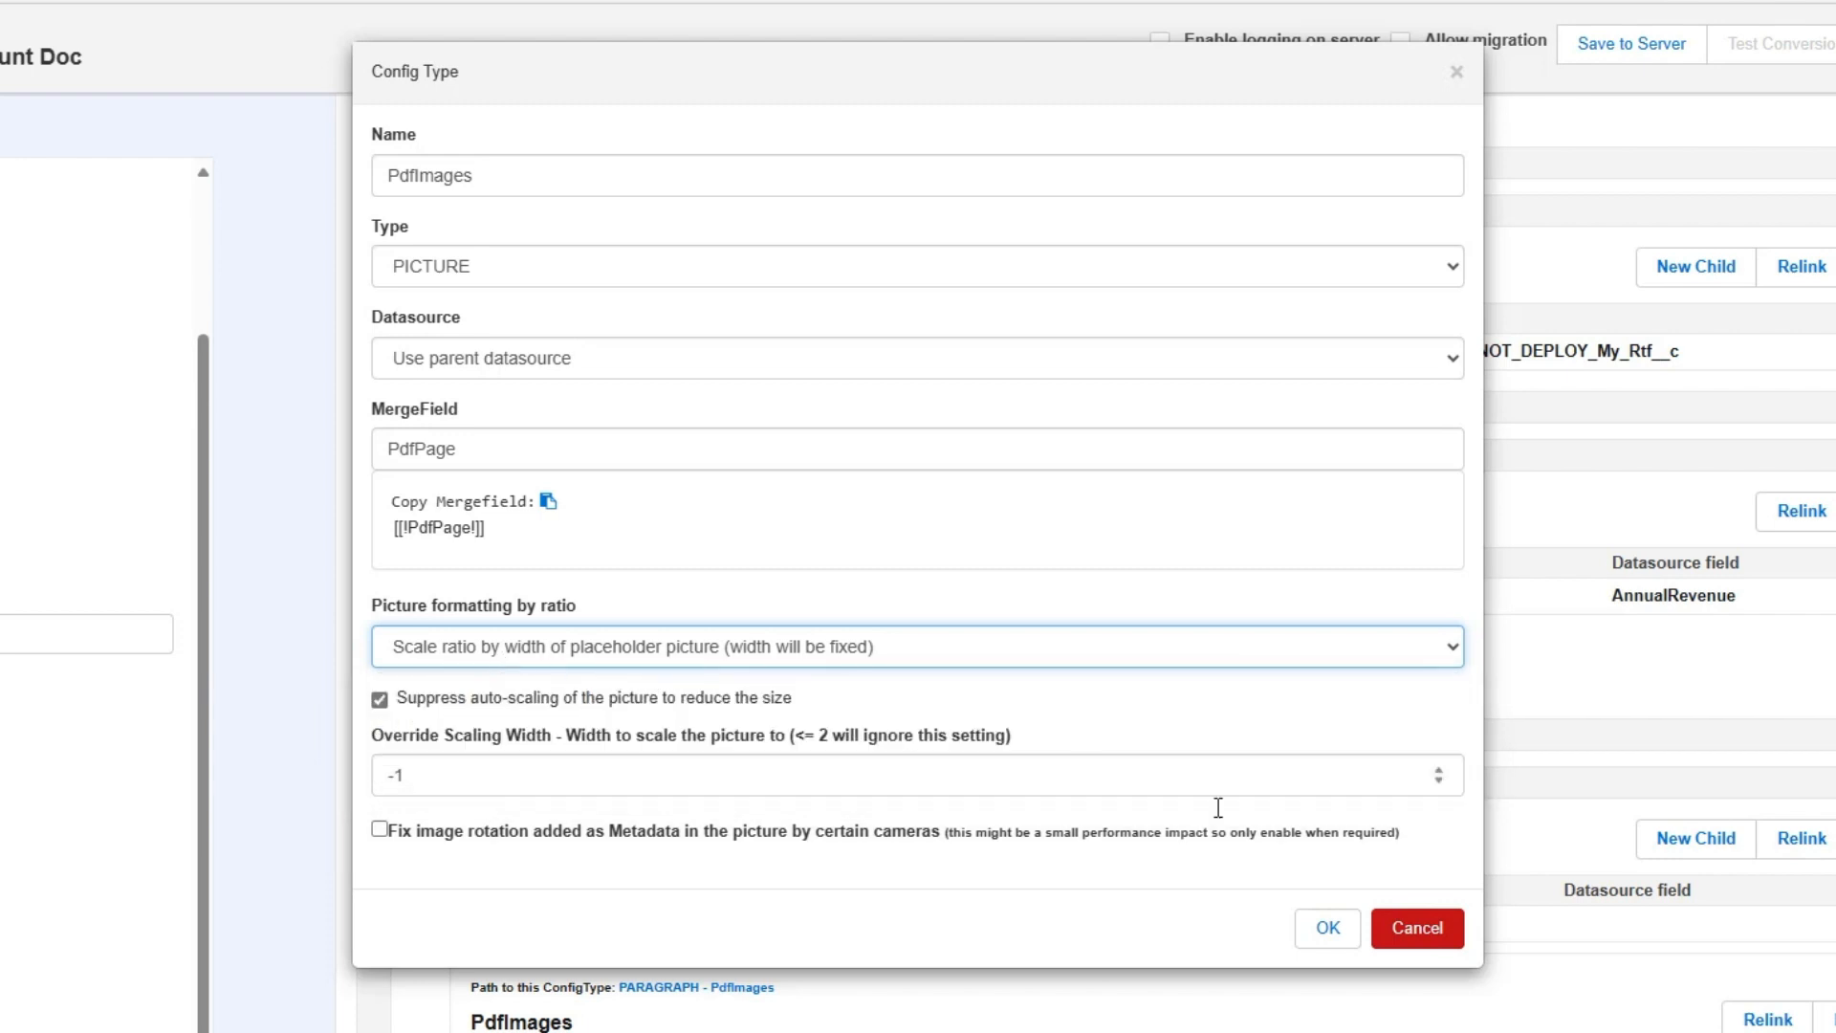
click(1396, 932)
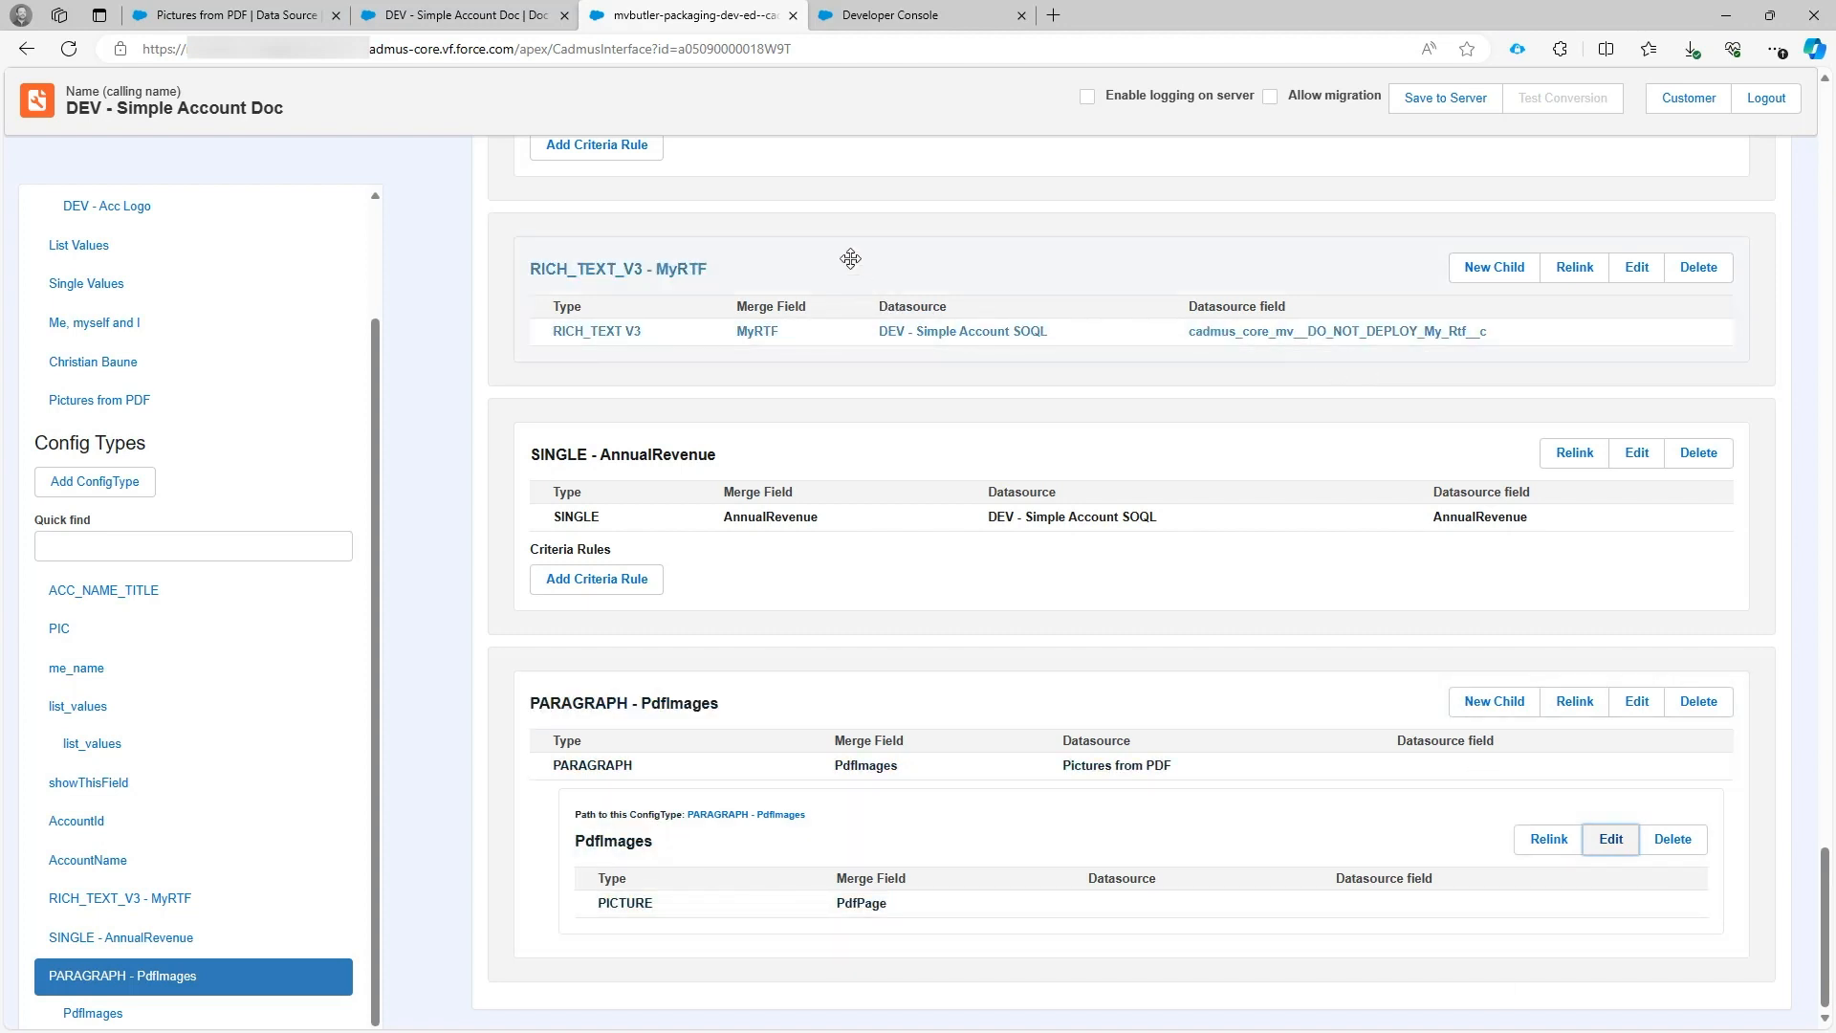
Switch to the Developer Console and examine the task8 code block, highlighting its taskWhen and taskType settings
click(913, 17)
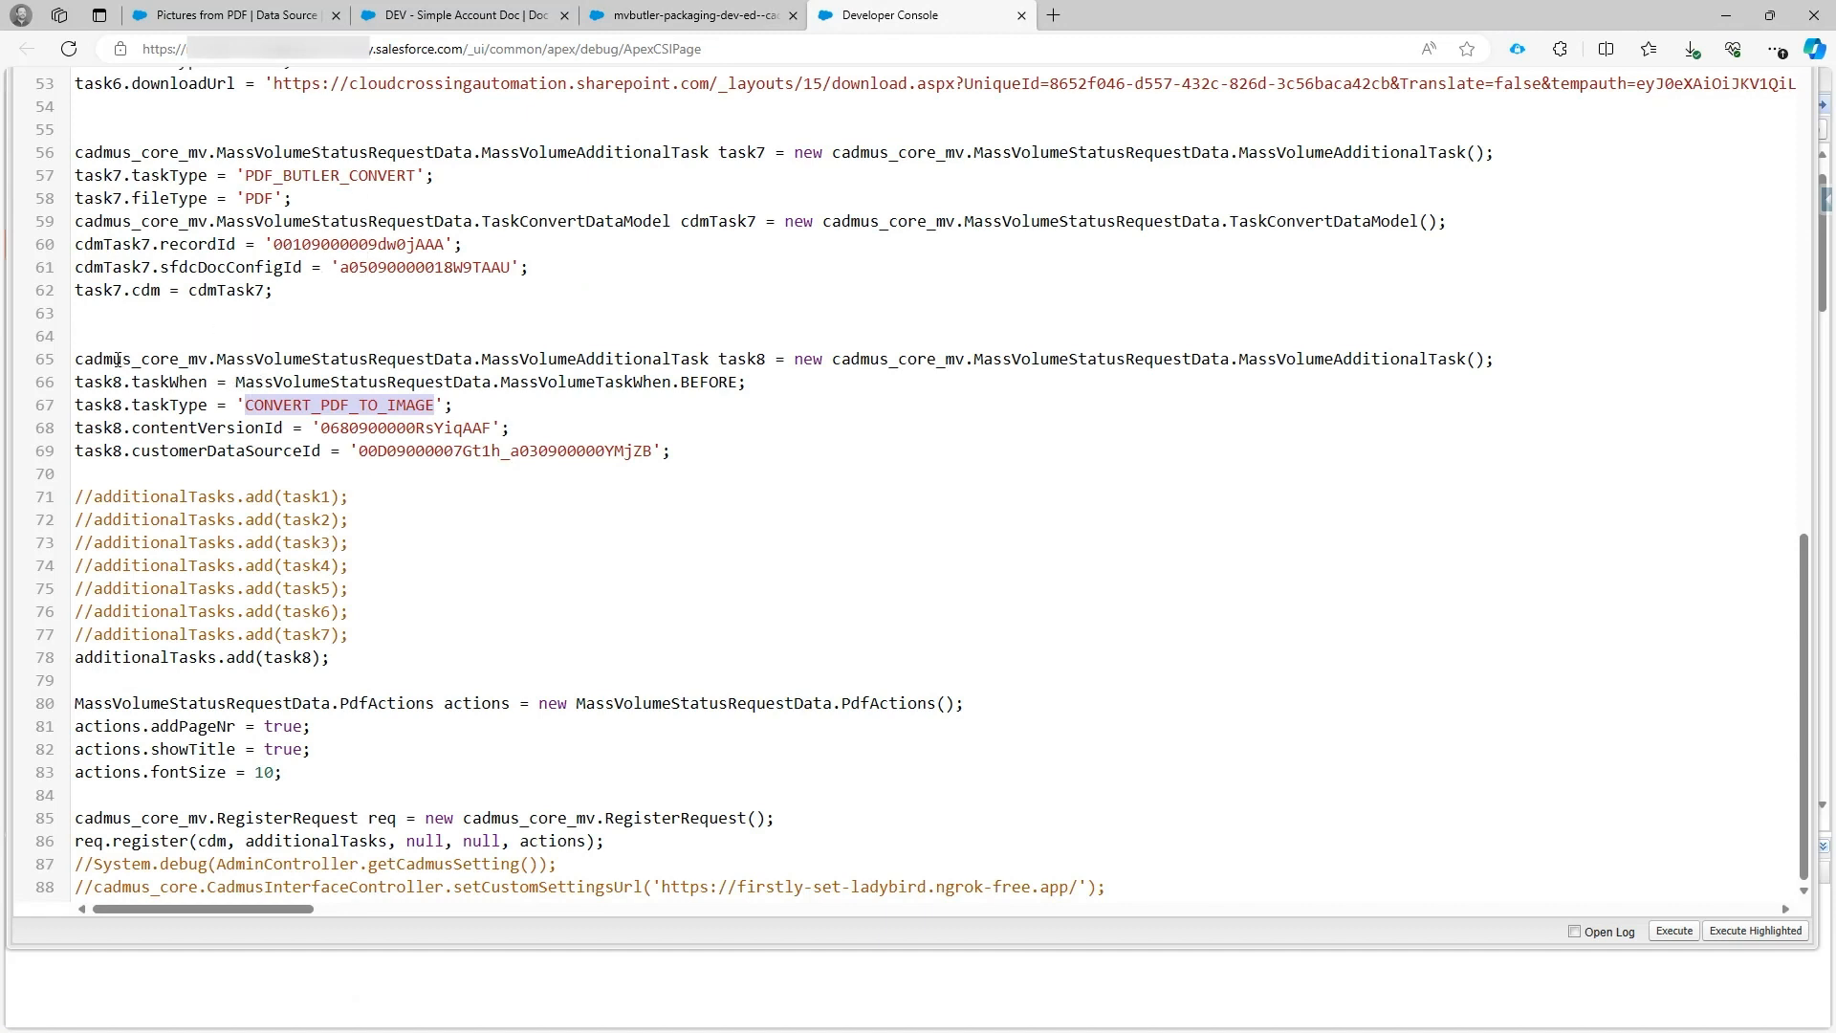
drag(83, 335, 824, 441)
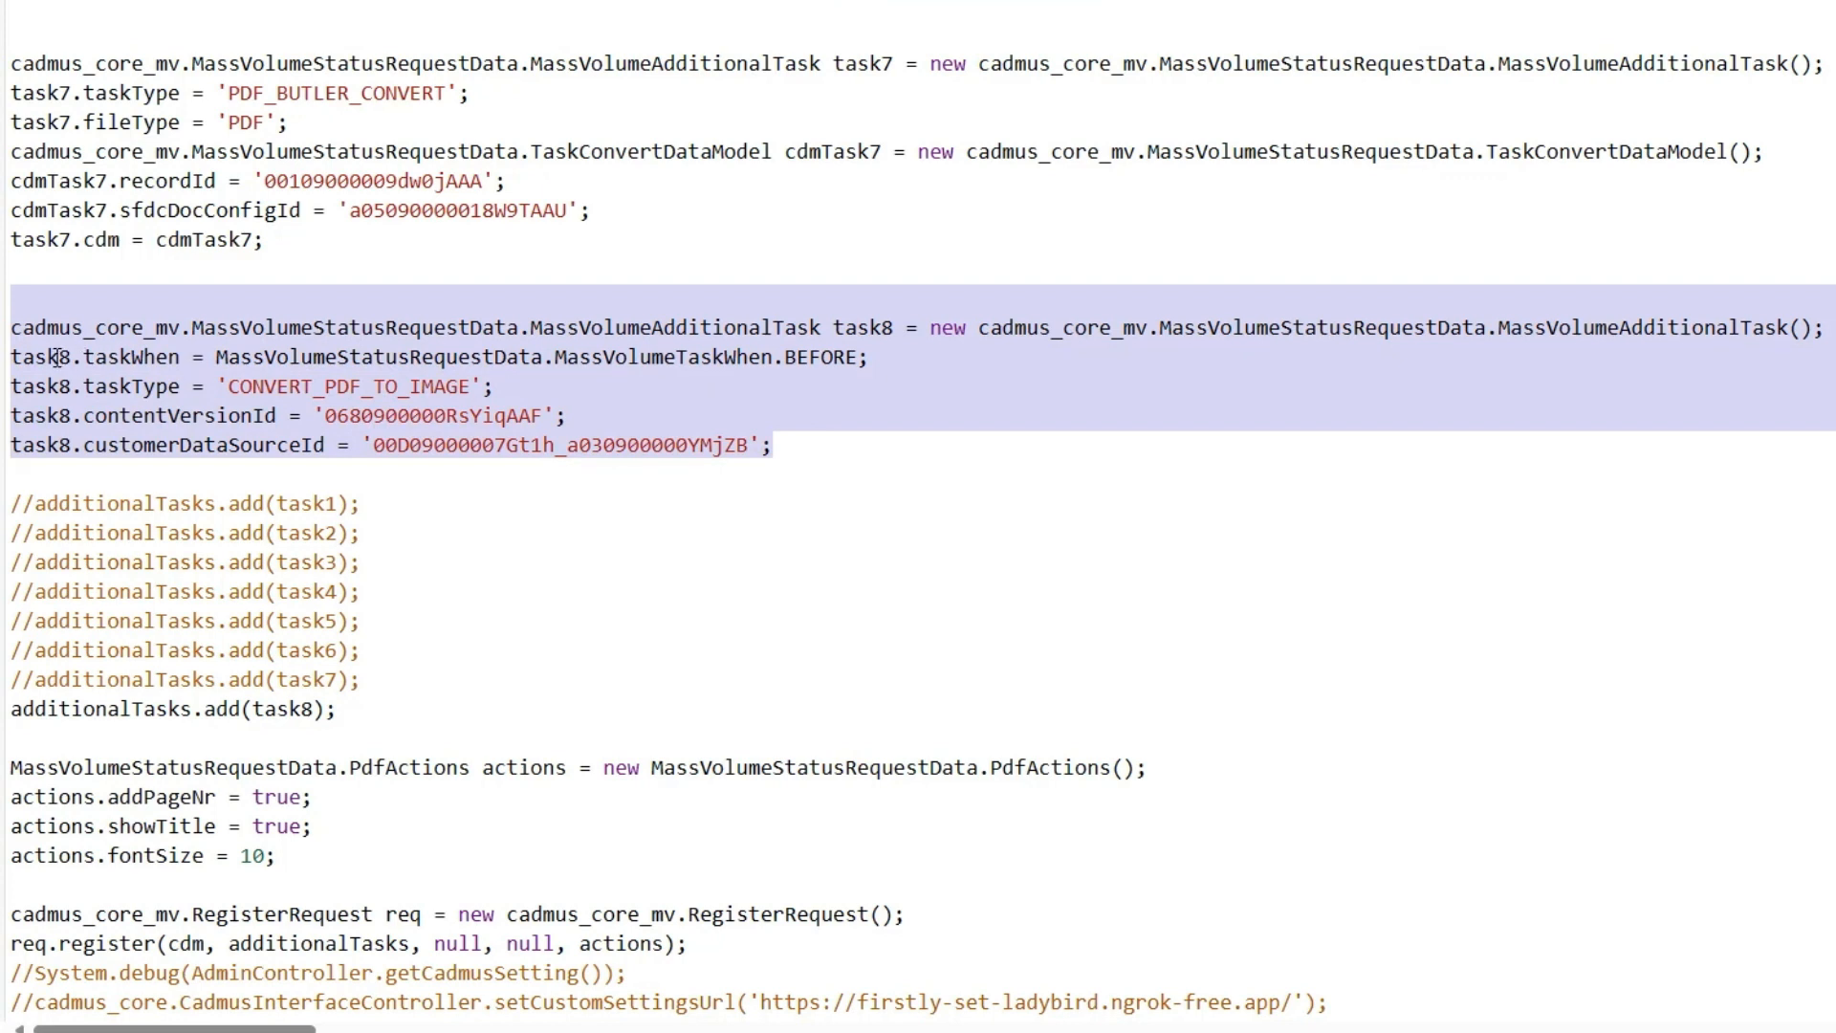
drag(57, 358, 874, 357)
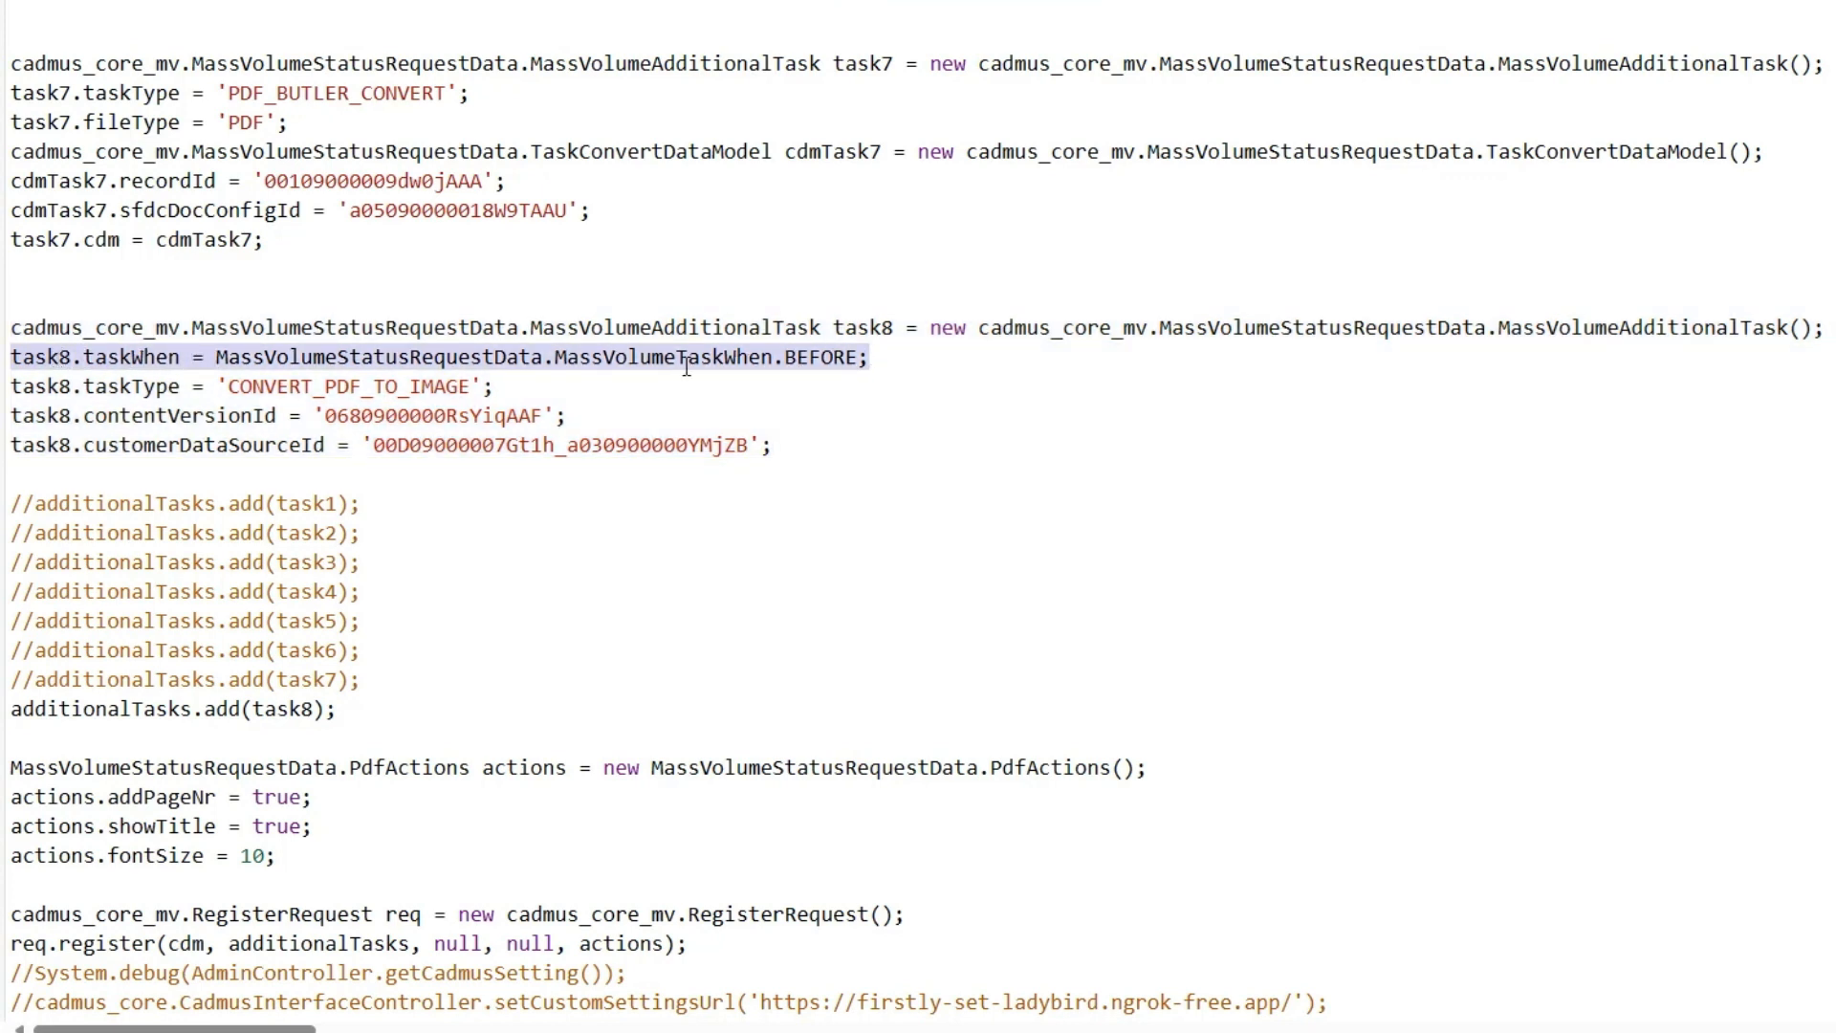
double_click(818, 361)
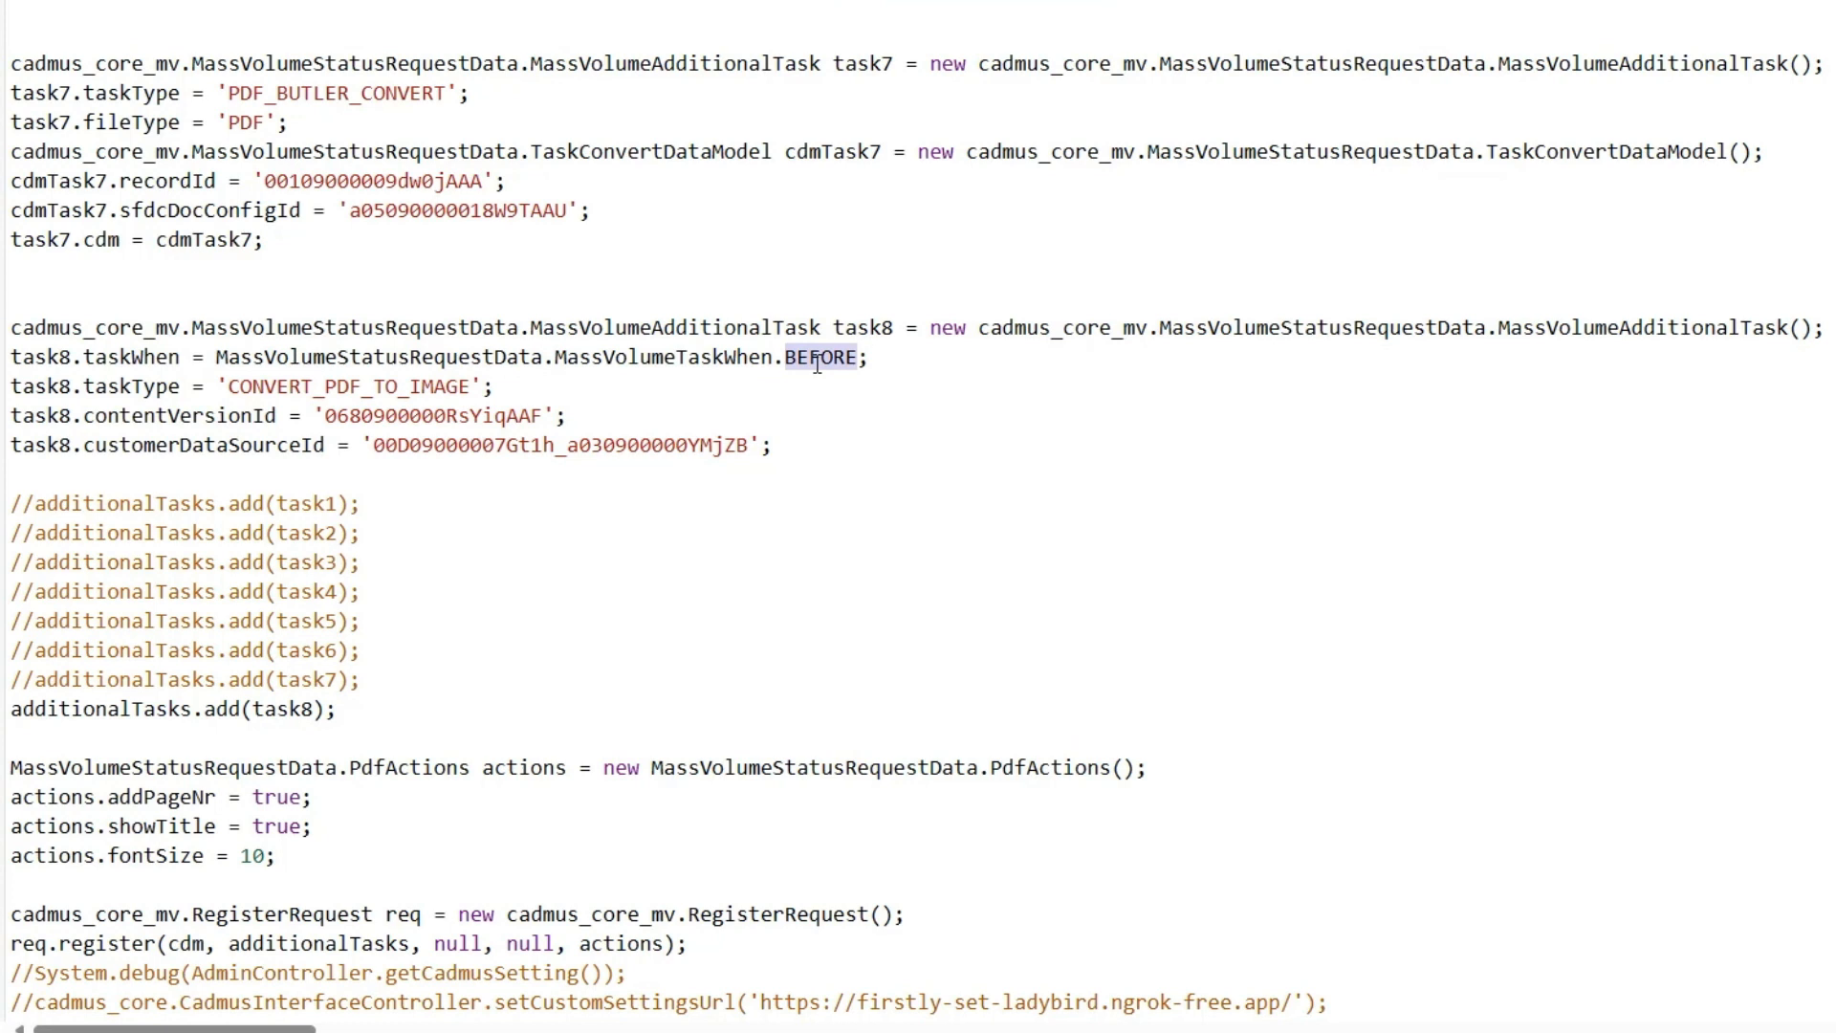
double_click(148, 388)
double_click(307, 386)
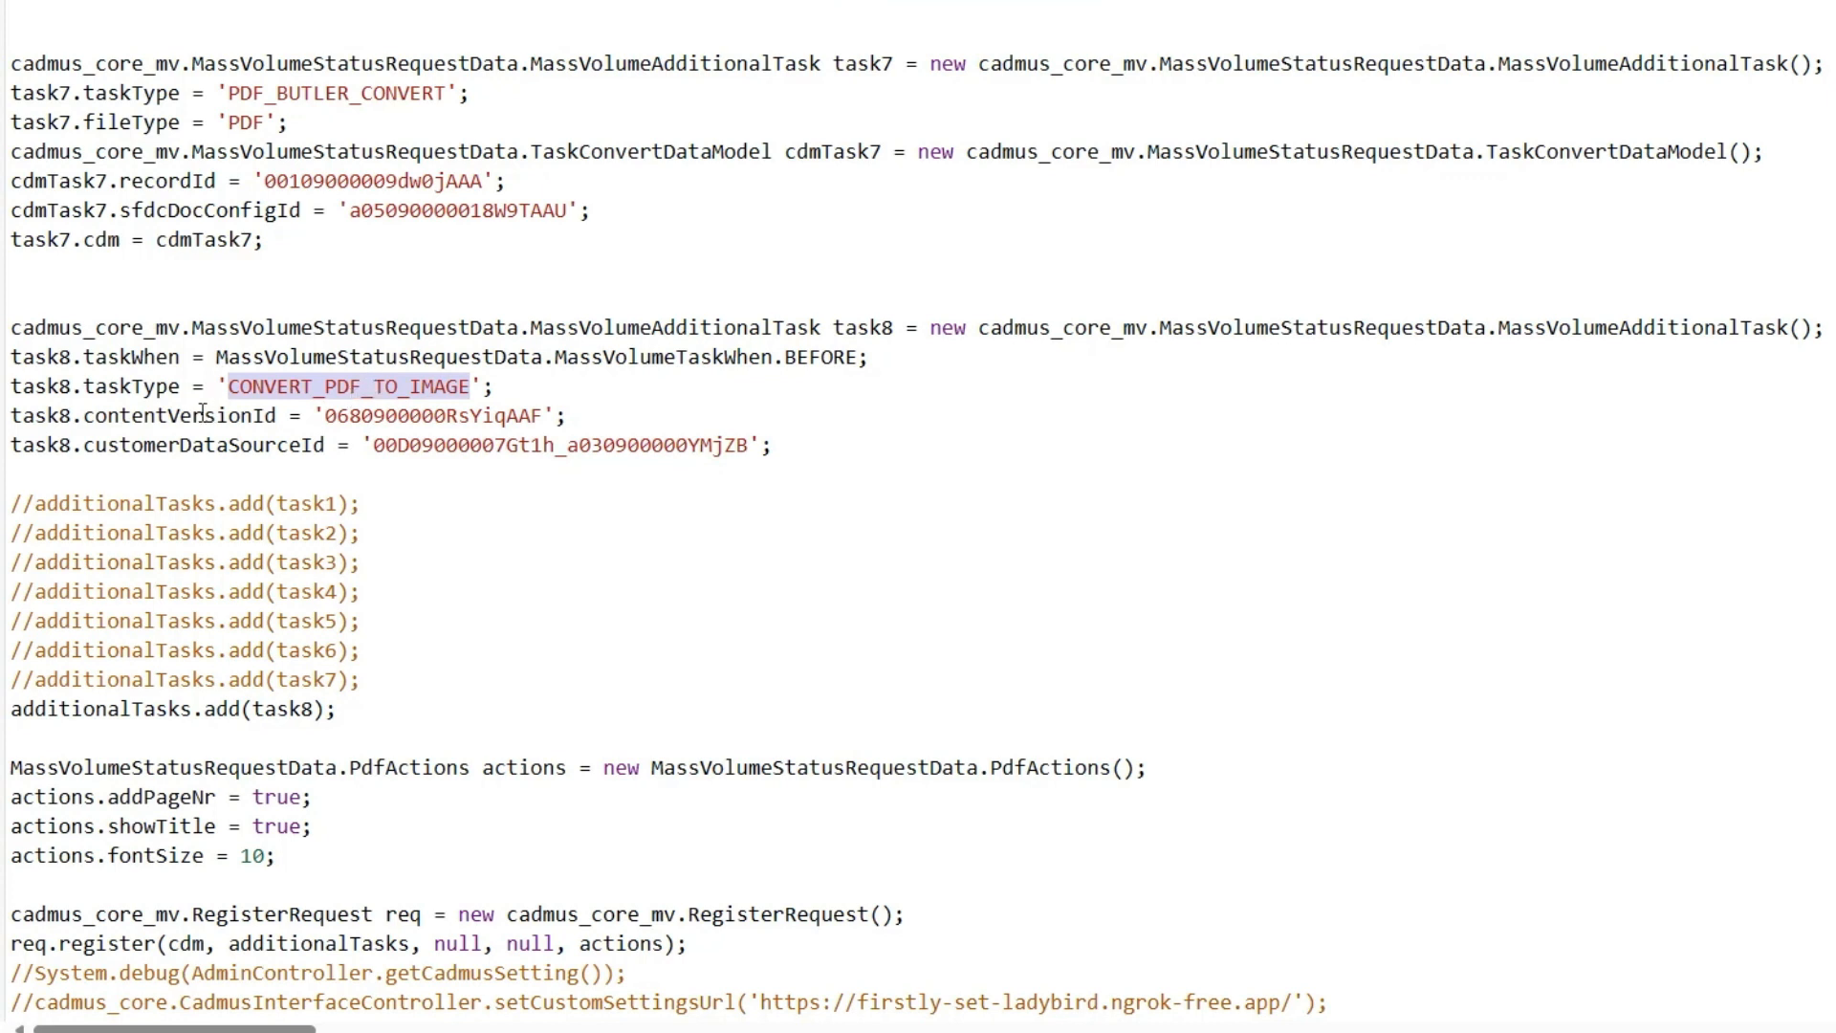
Highlight the contentVersionId and customerDataSourceId properties of task8 together with their assigned ID values
double_click(198, 418)
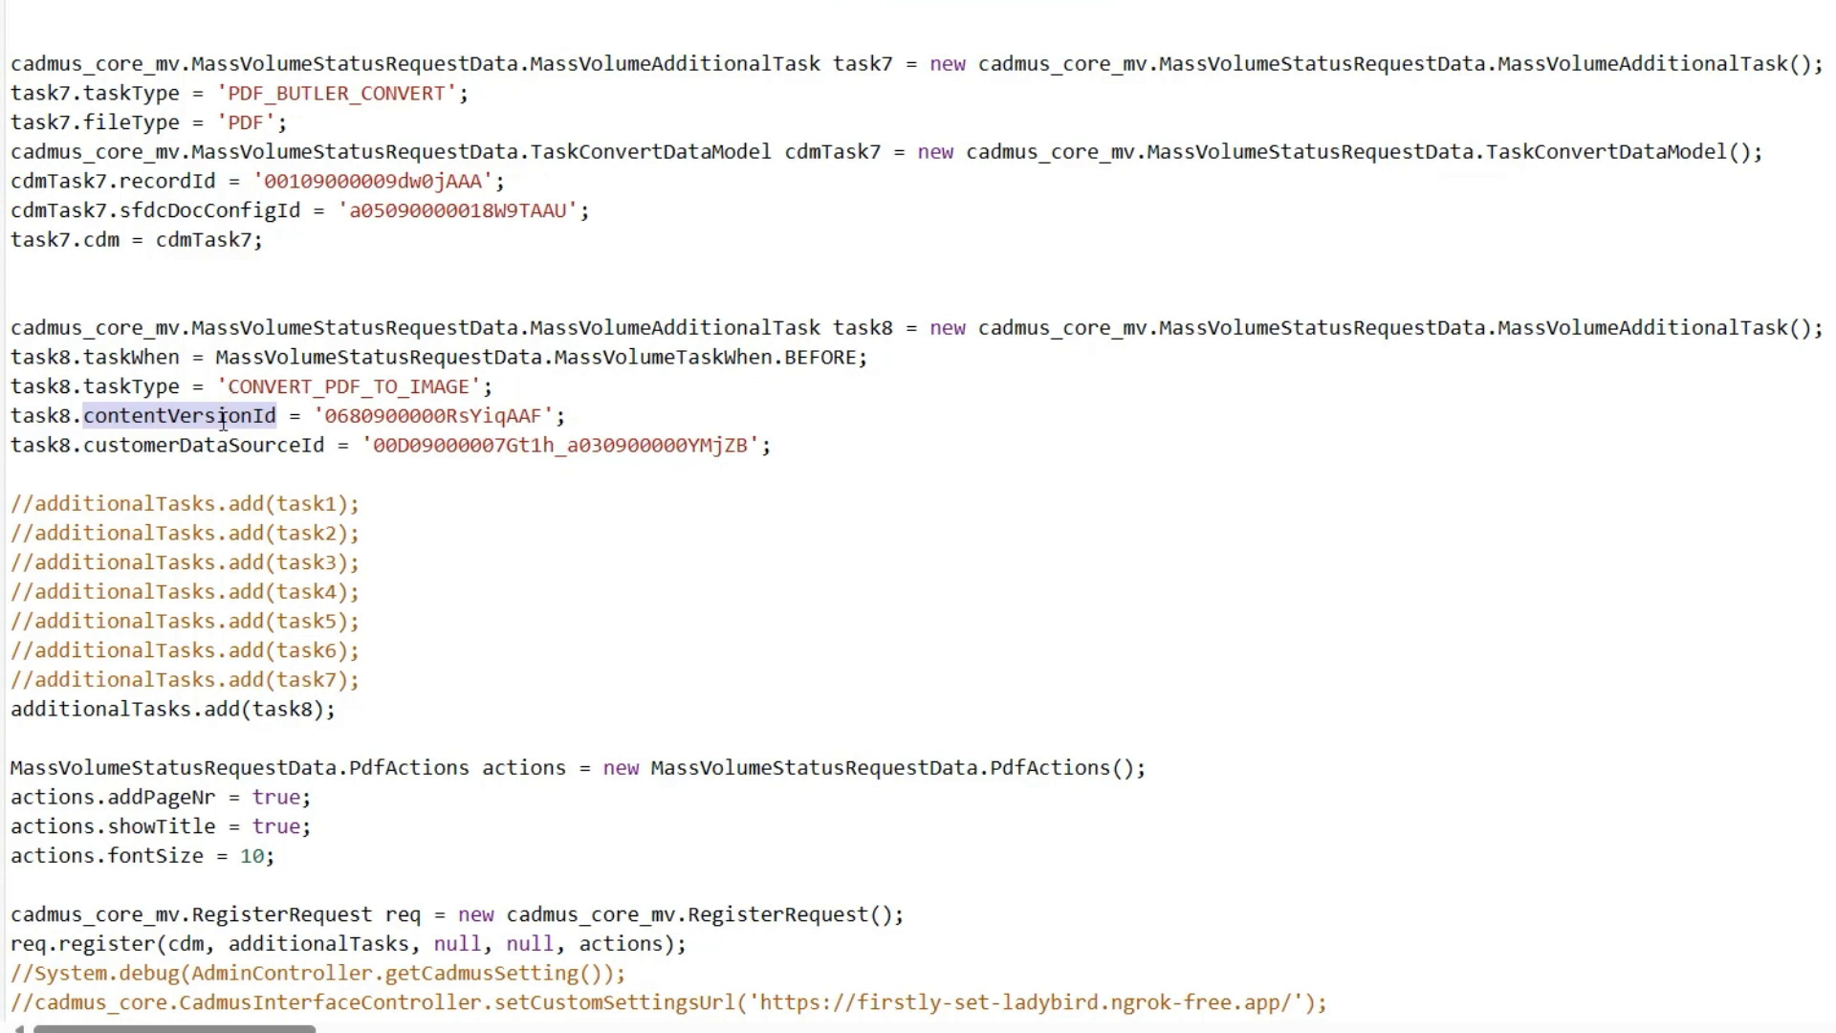
double_click(356, 417)
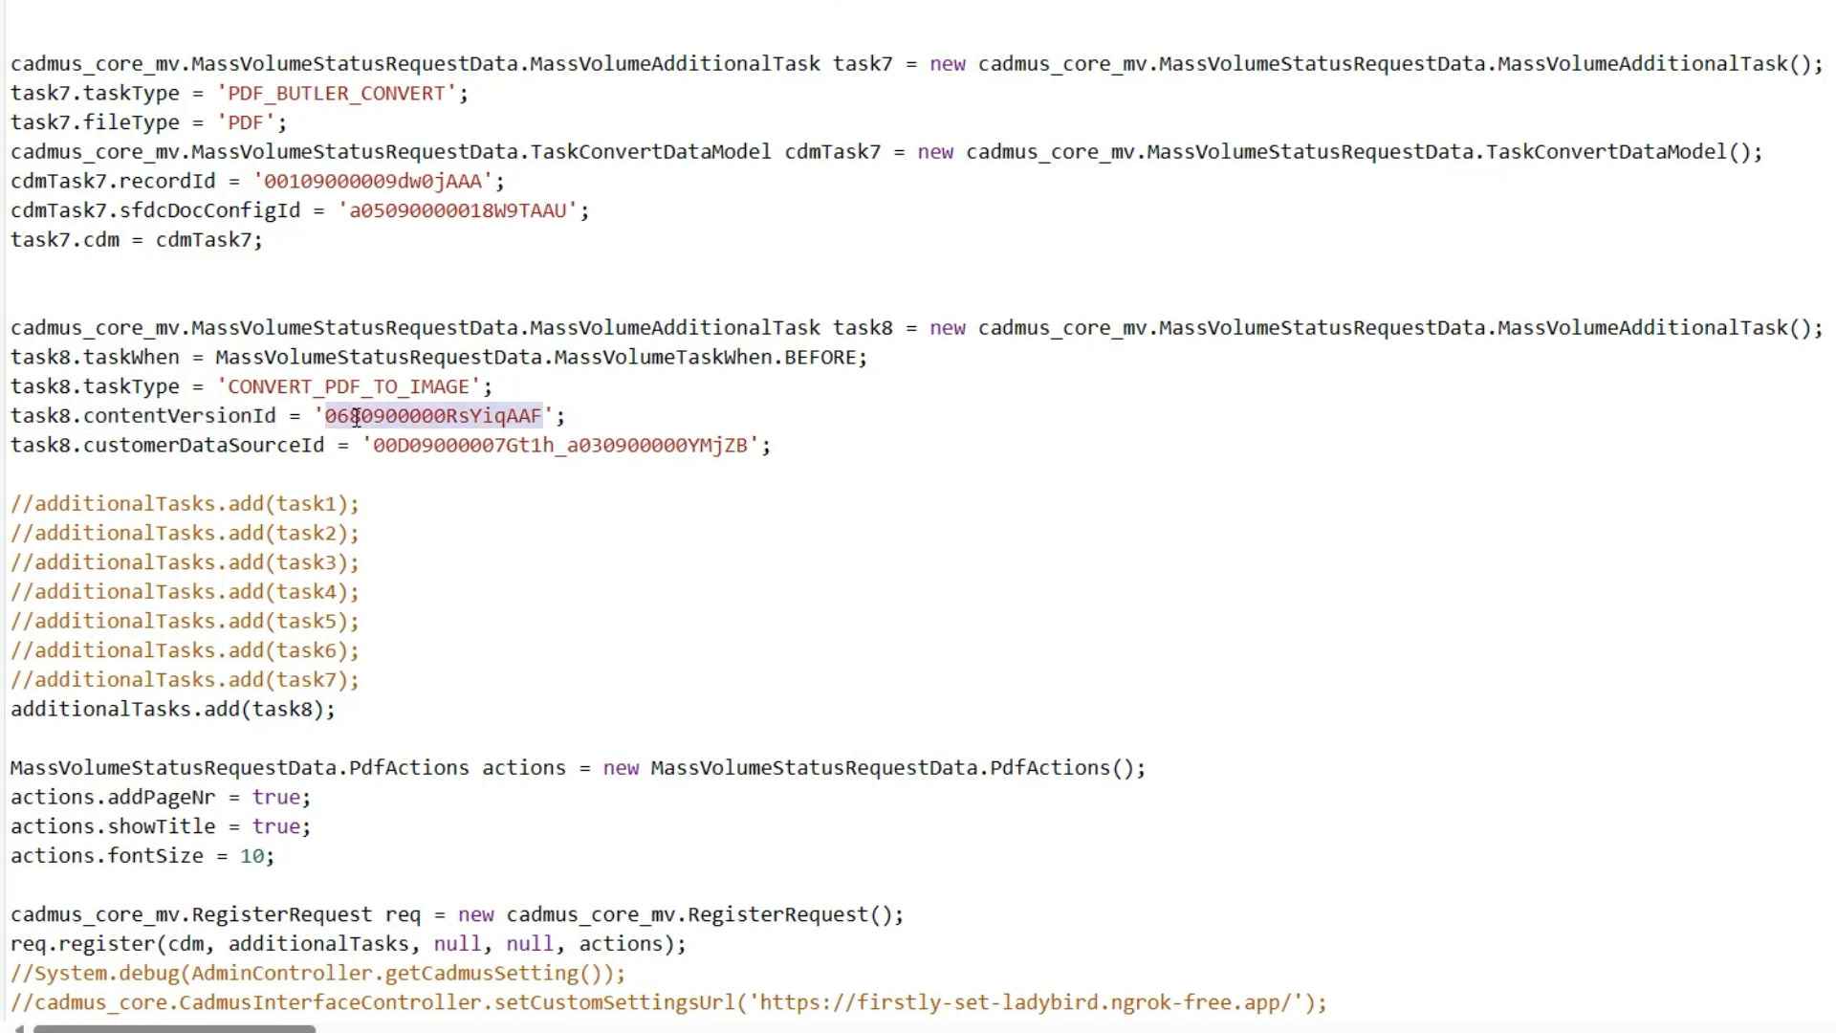
click(149, 445)
double_click(149, 446)
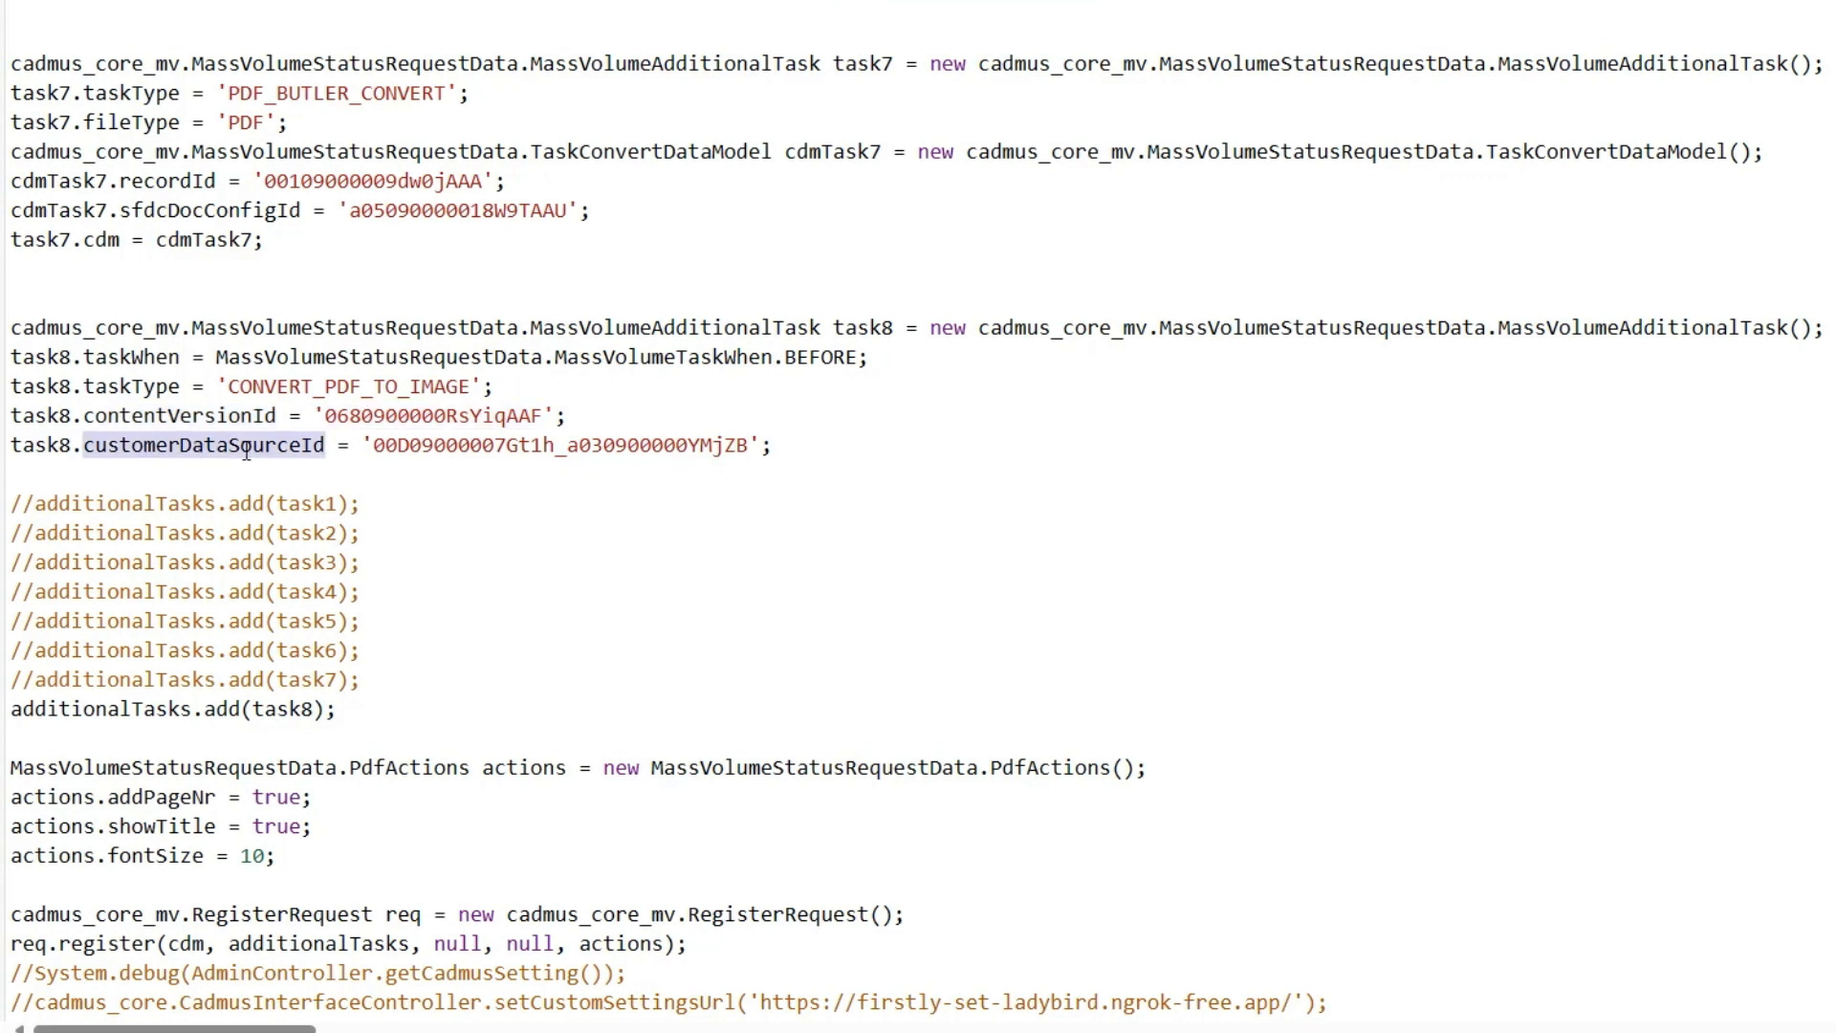
double_click(422, 448)
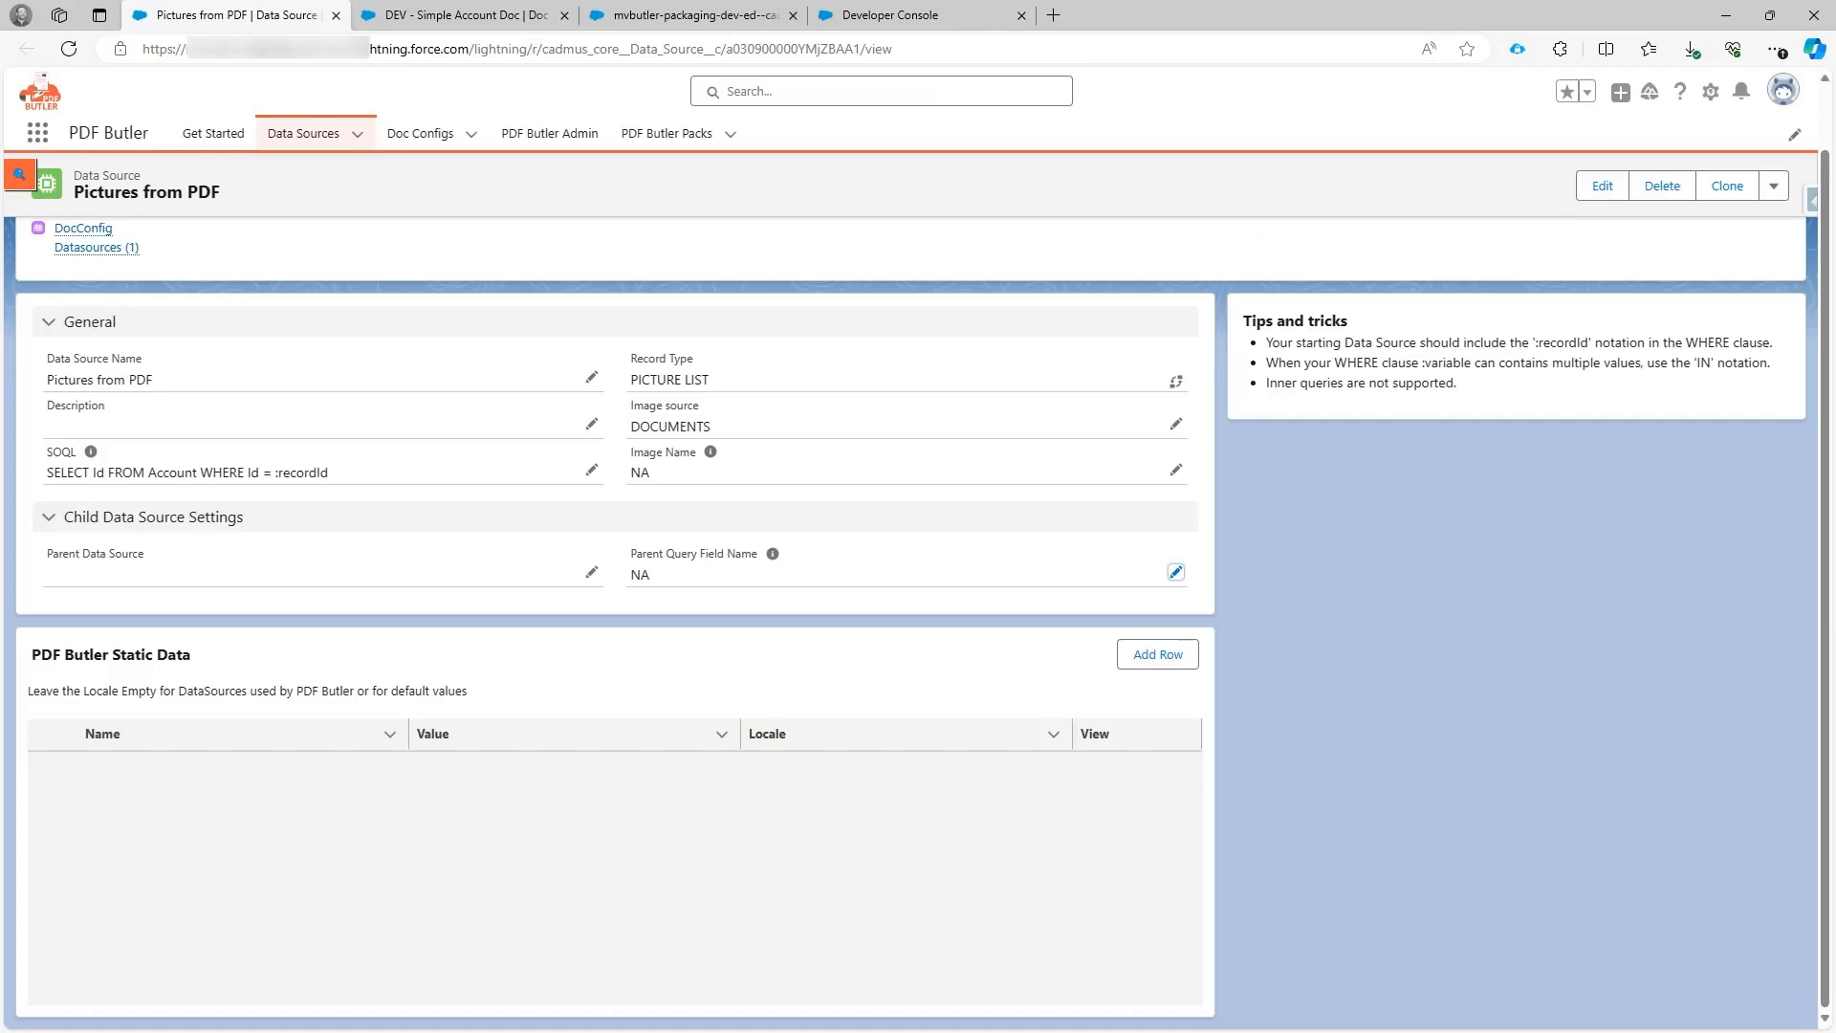
Show all field data of the Pictures from PDF data source record with Salesforce Inspector in a separate browser tab
triple_click(106, 200)
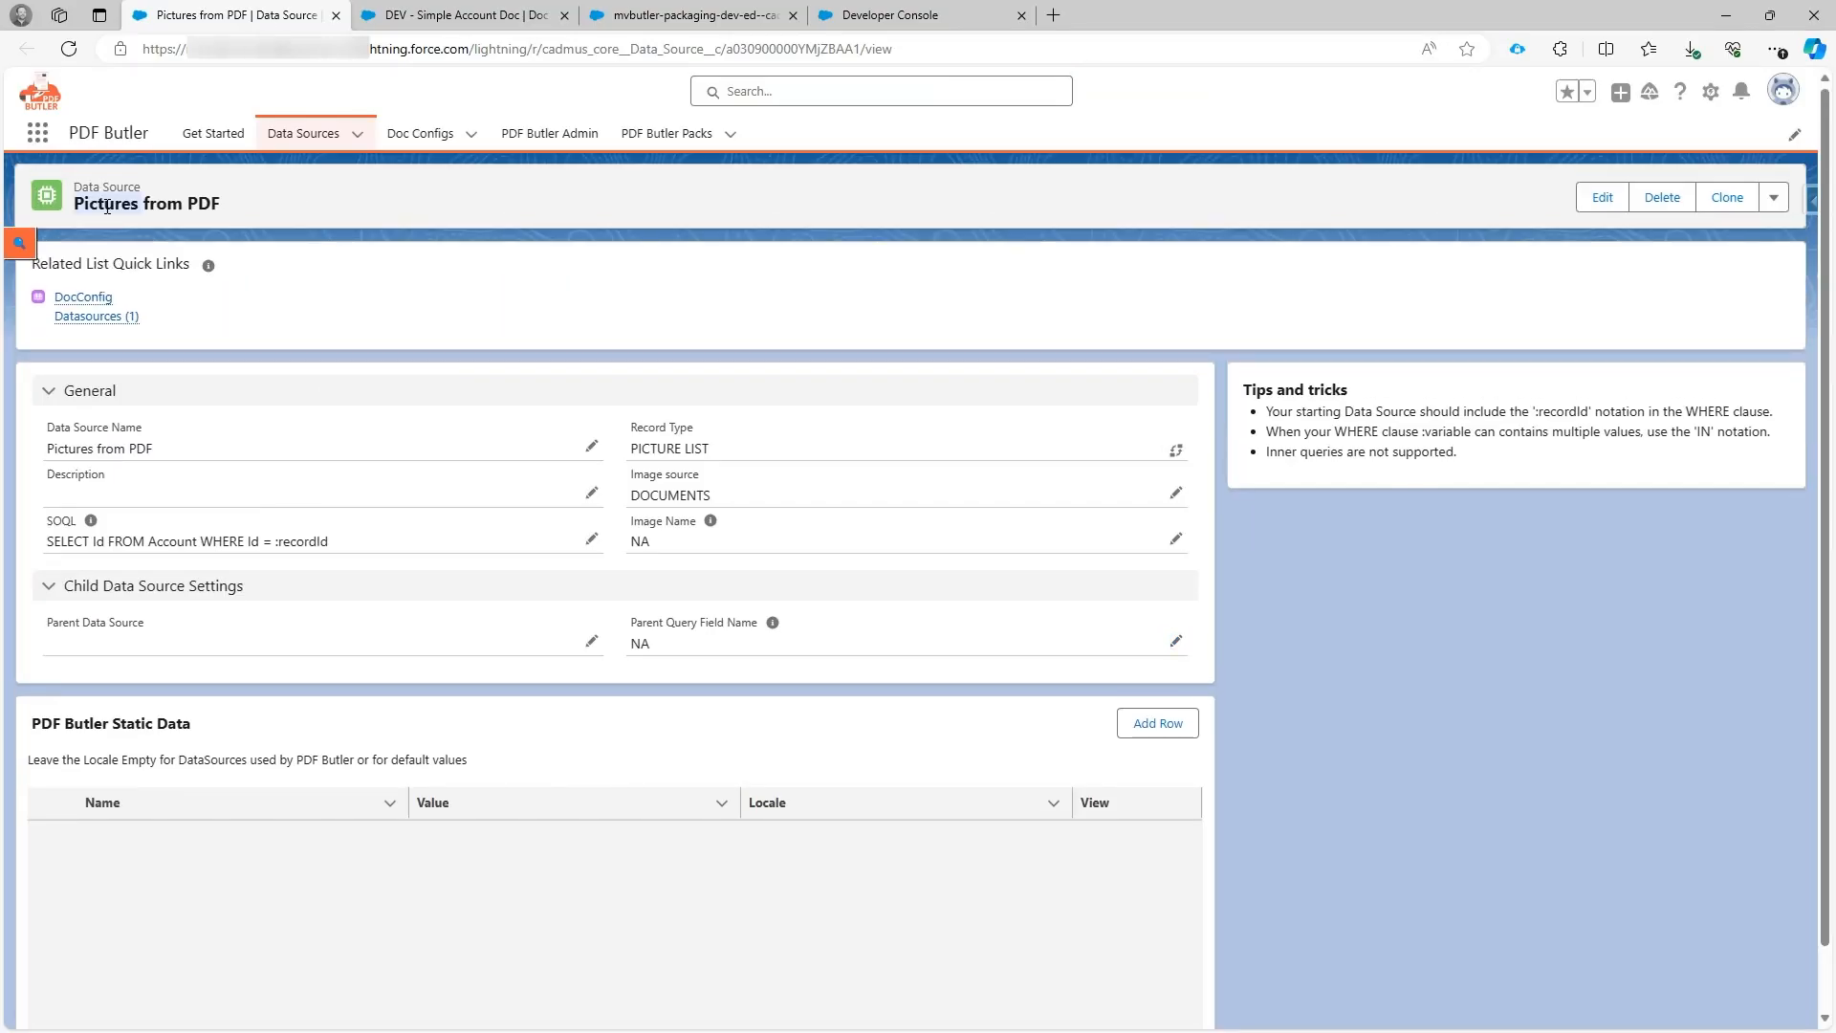
click(1811, 199)
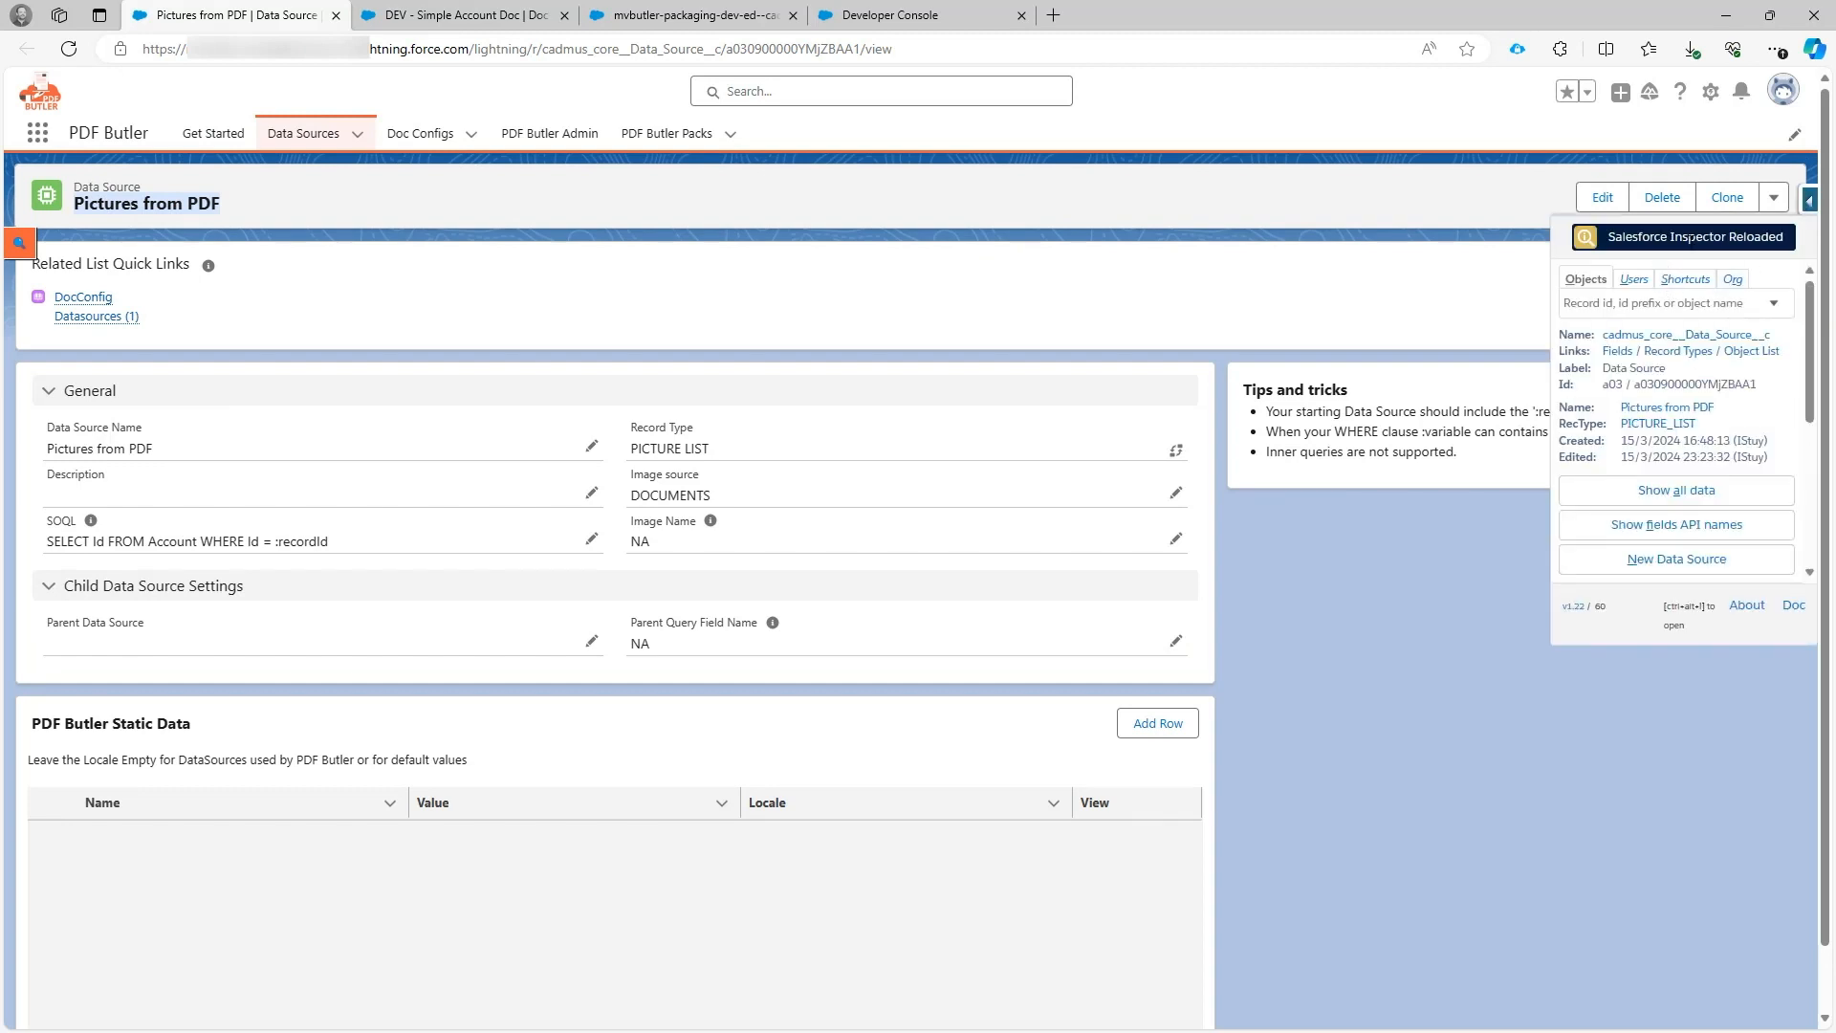
right_click(1626, 498)
key(Escape)
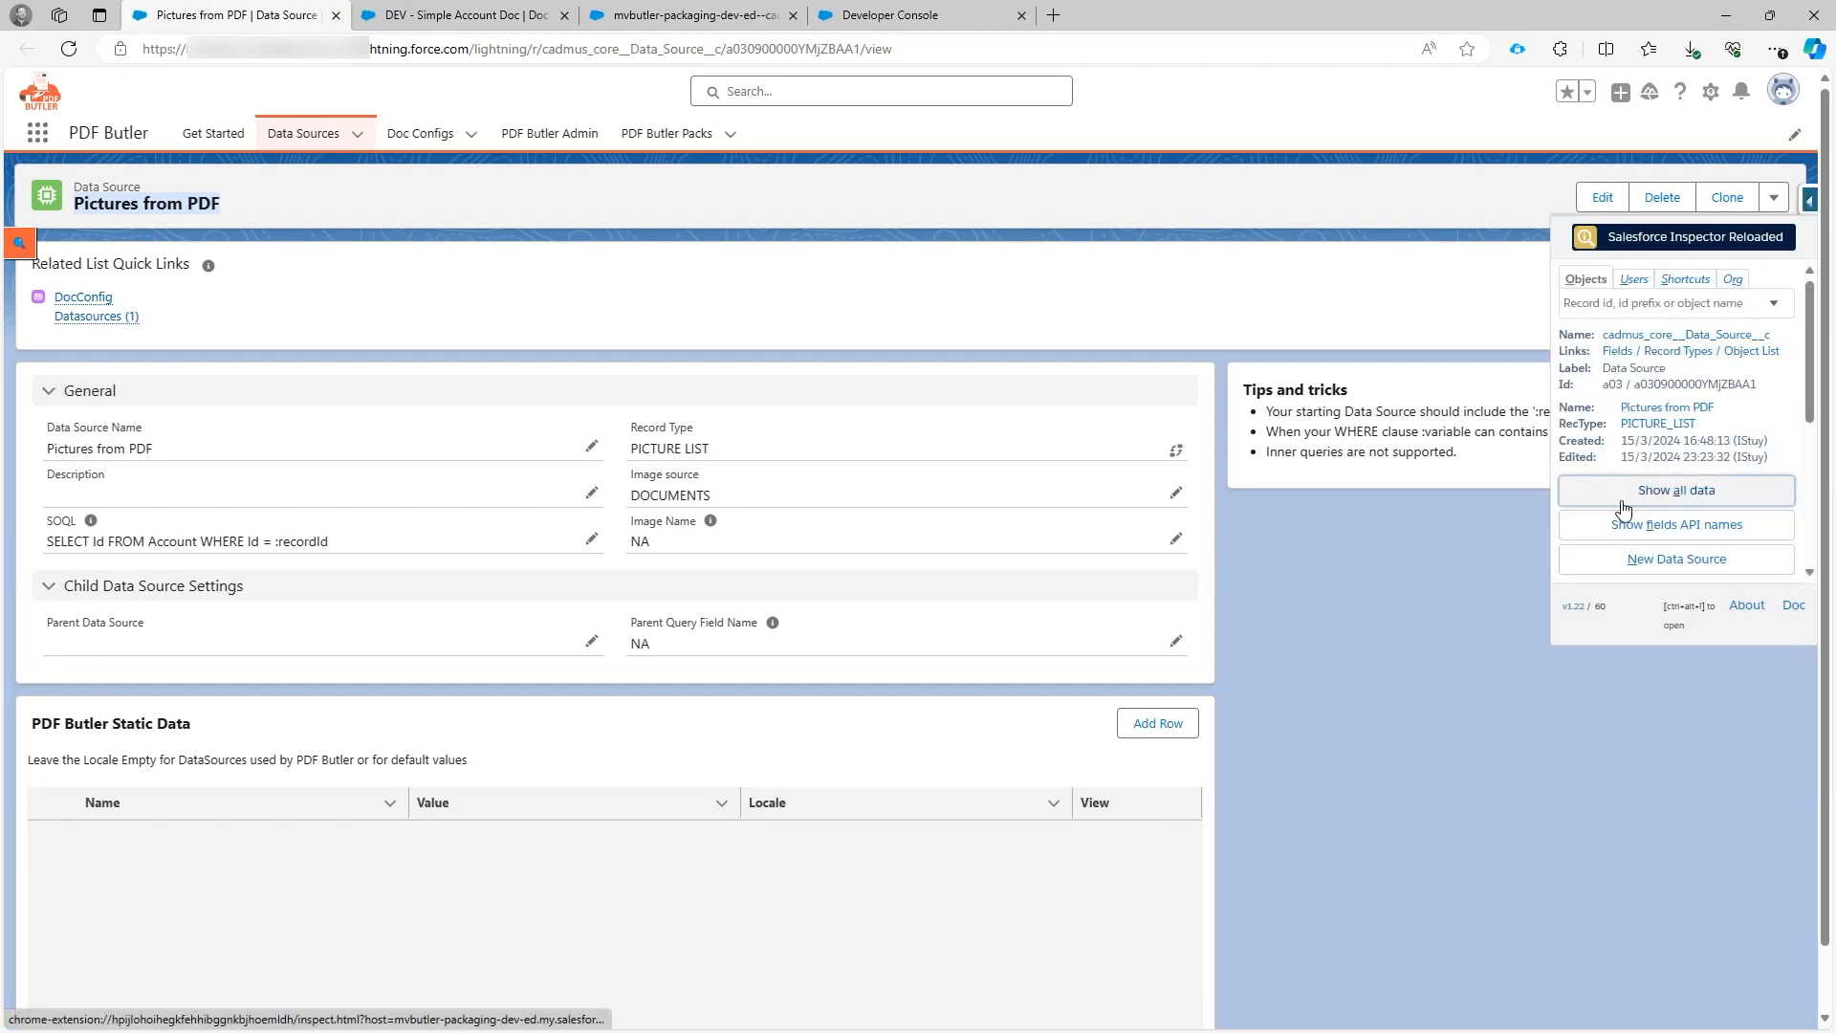
middle_click(1623, 507)
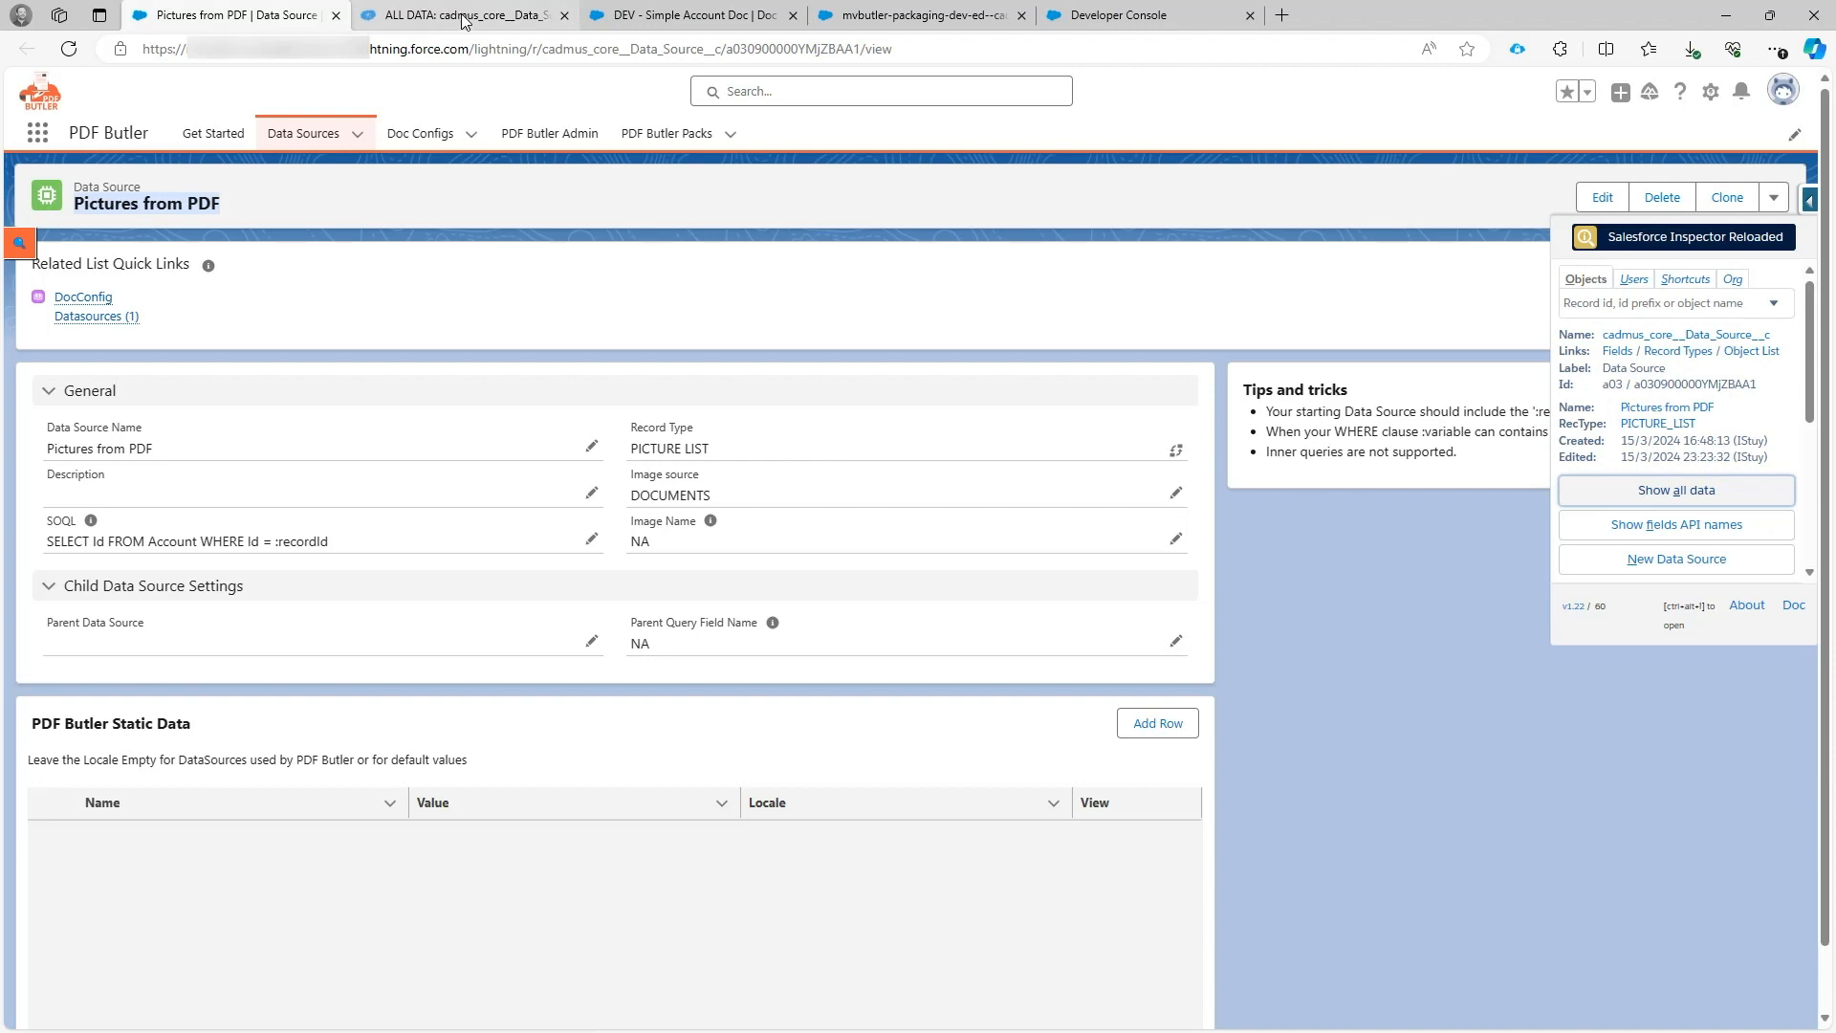
click(464, 21)
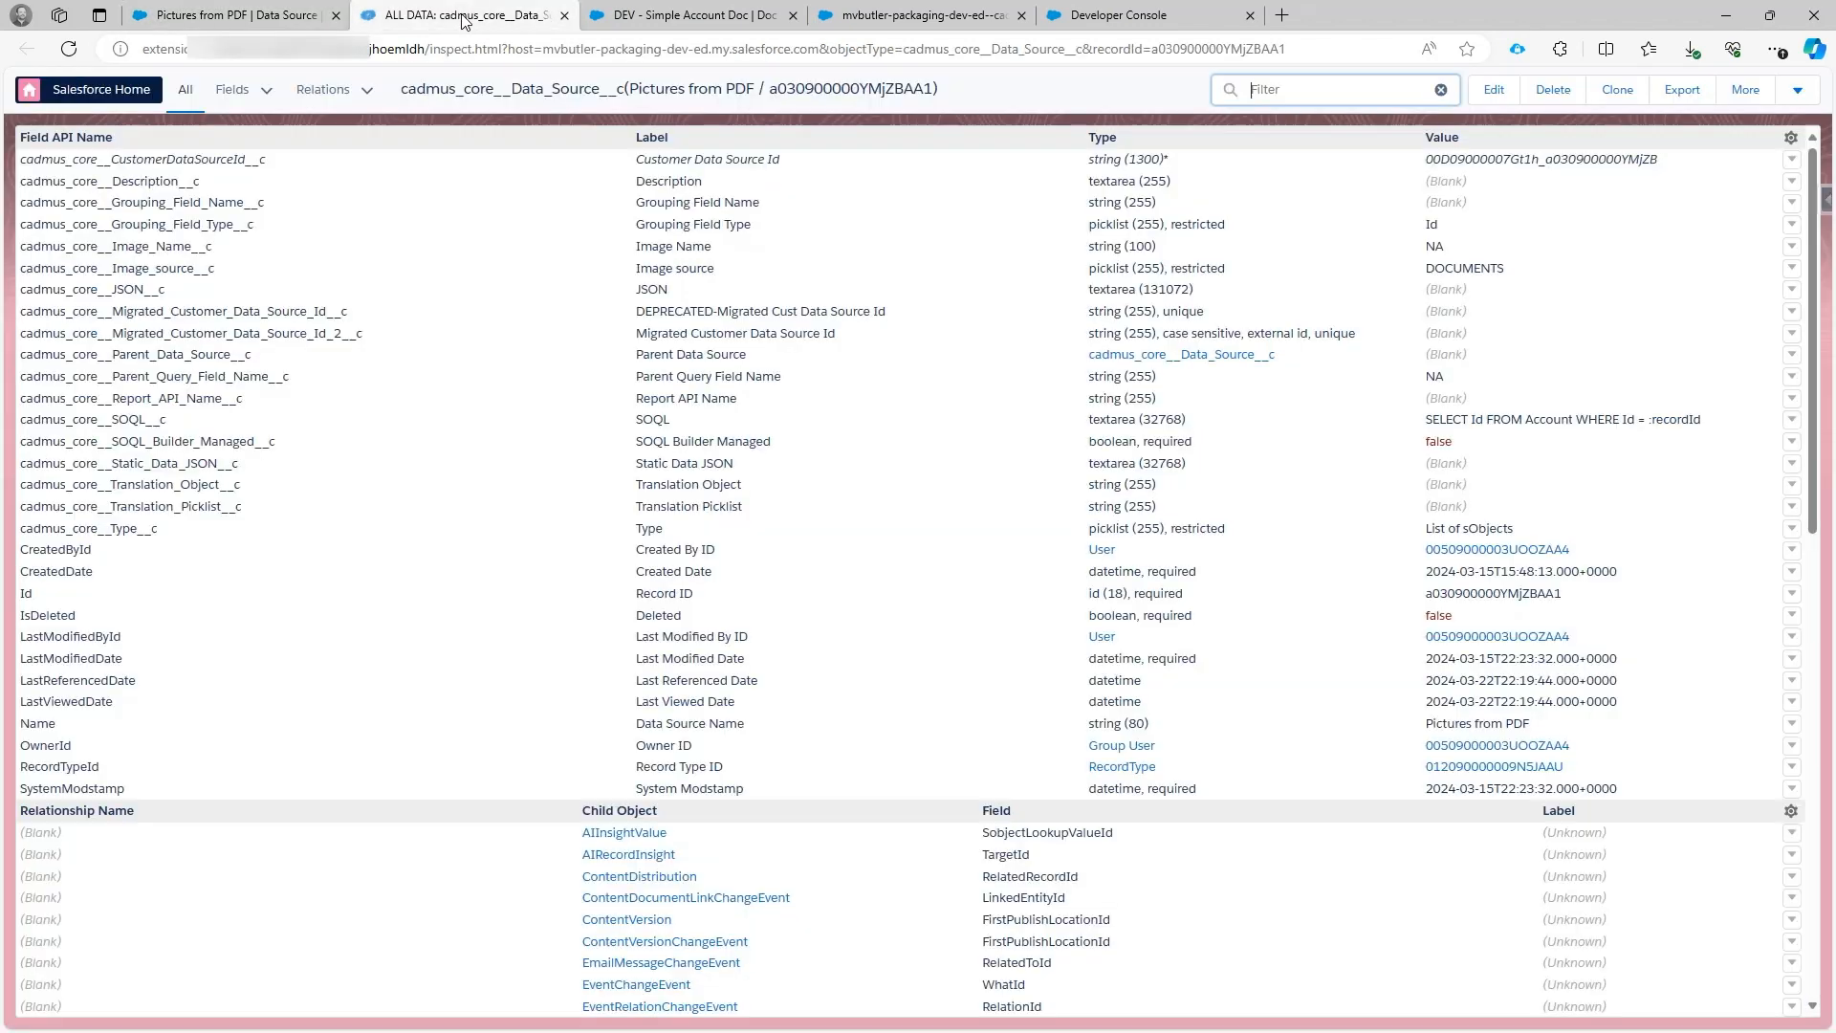
Highlight the cadmus_core__CustomerDataSourceId__c field and its value, and compare it with task8.customerDataSourceId in the Developer Console code
double_click(101, 160)
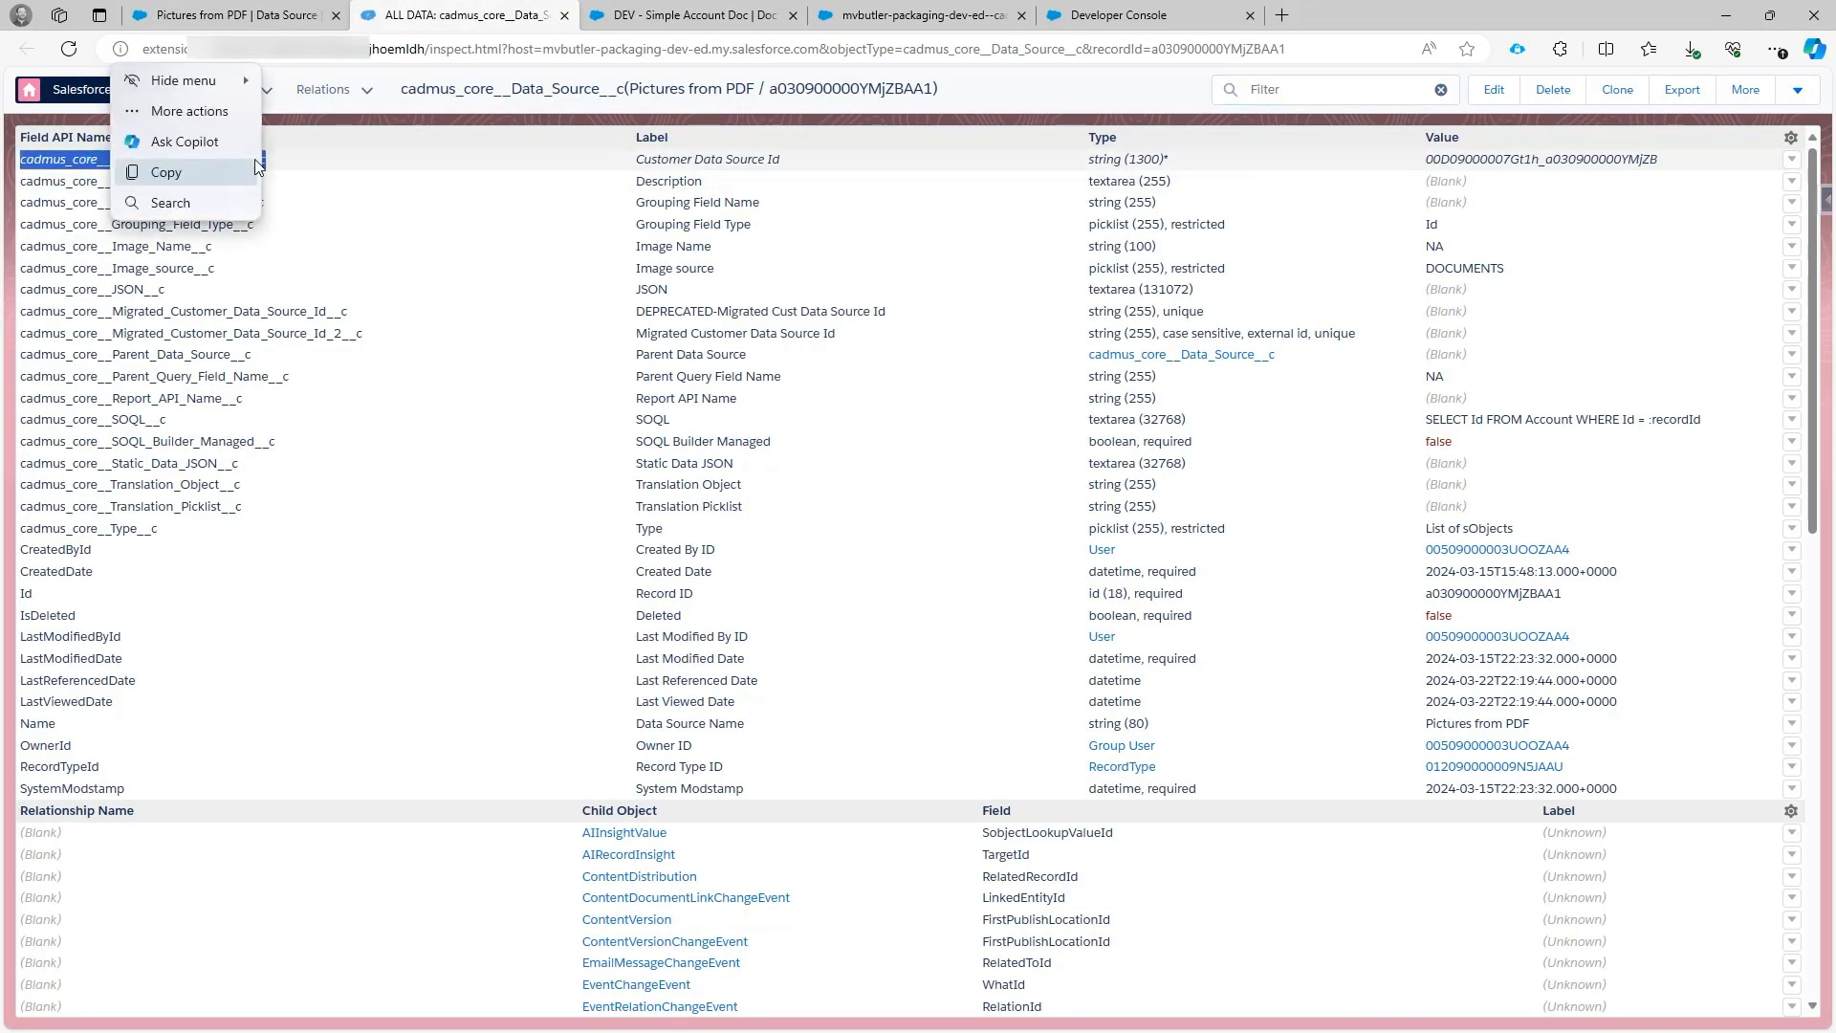
click(258, 170)
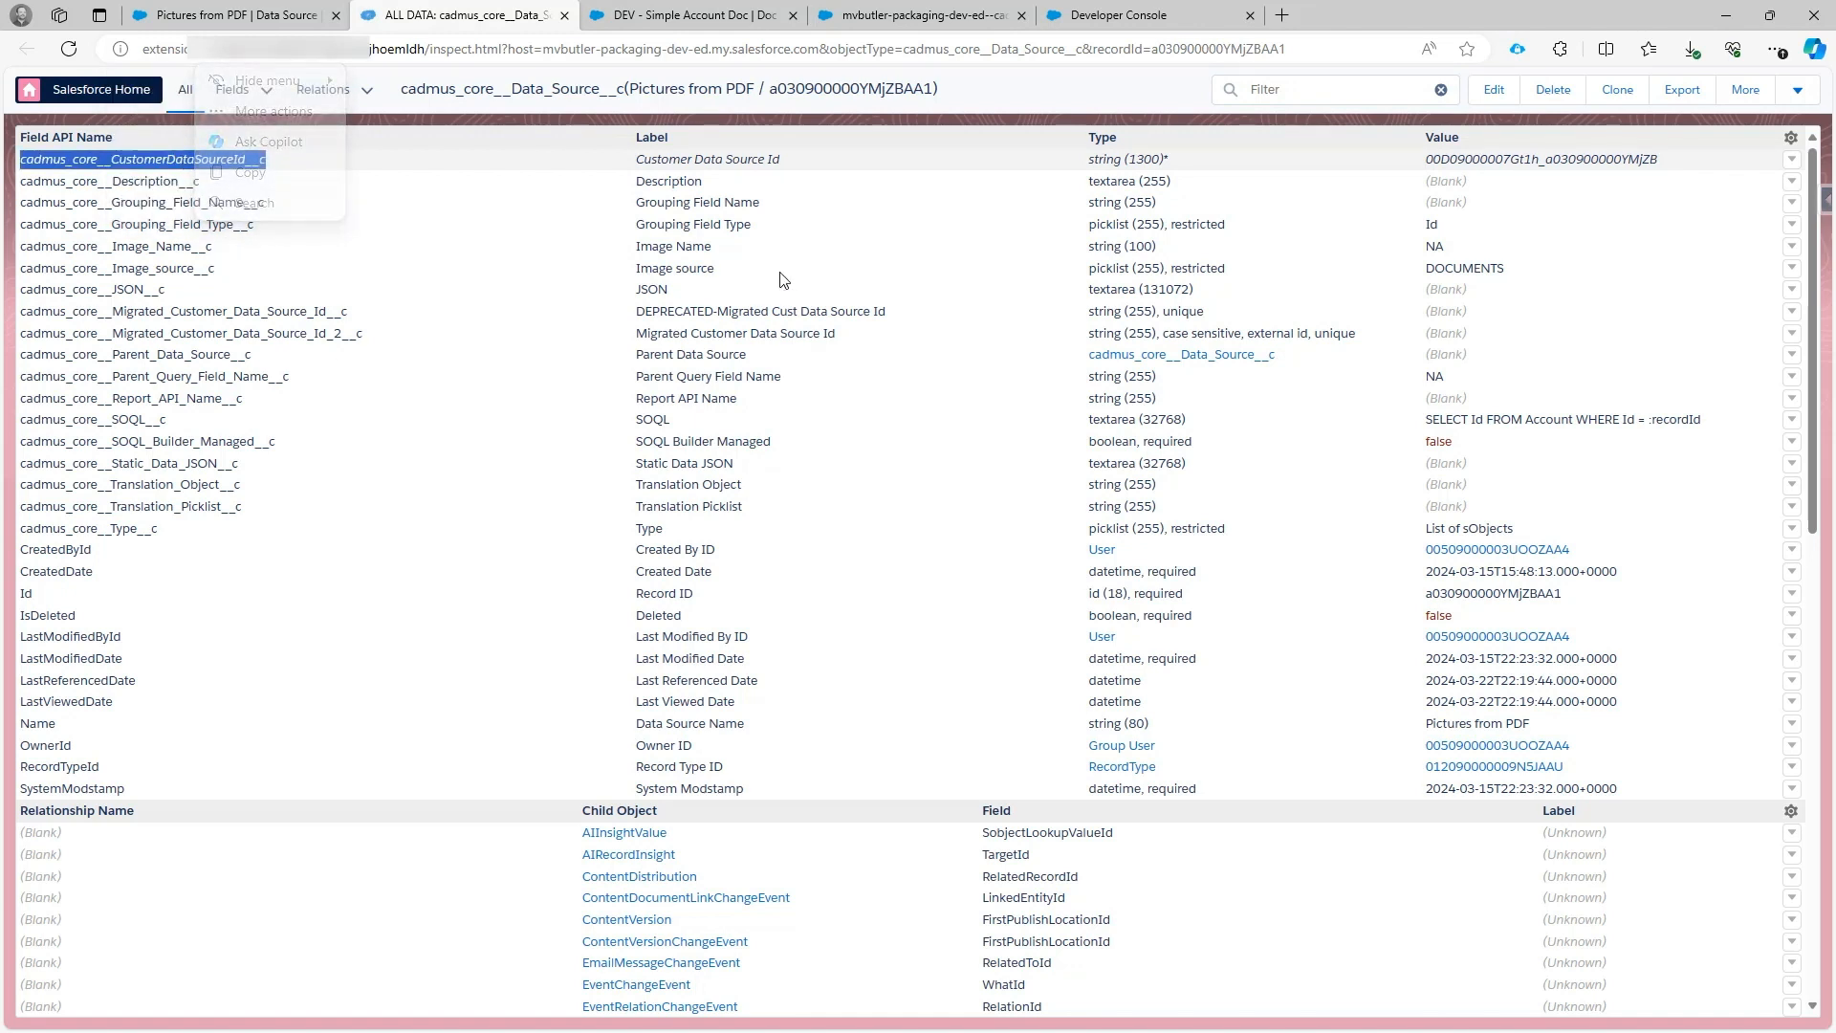
double_click(1459, 161)
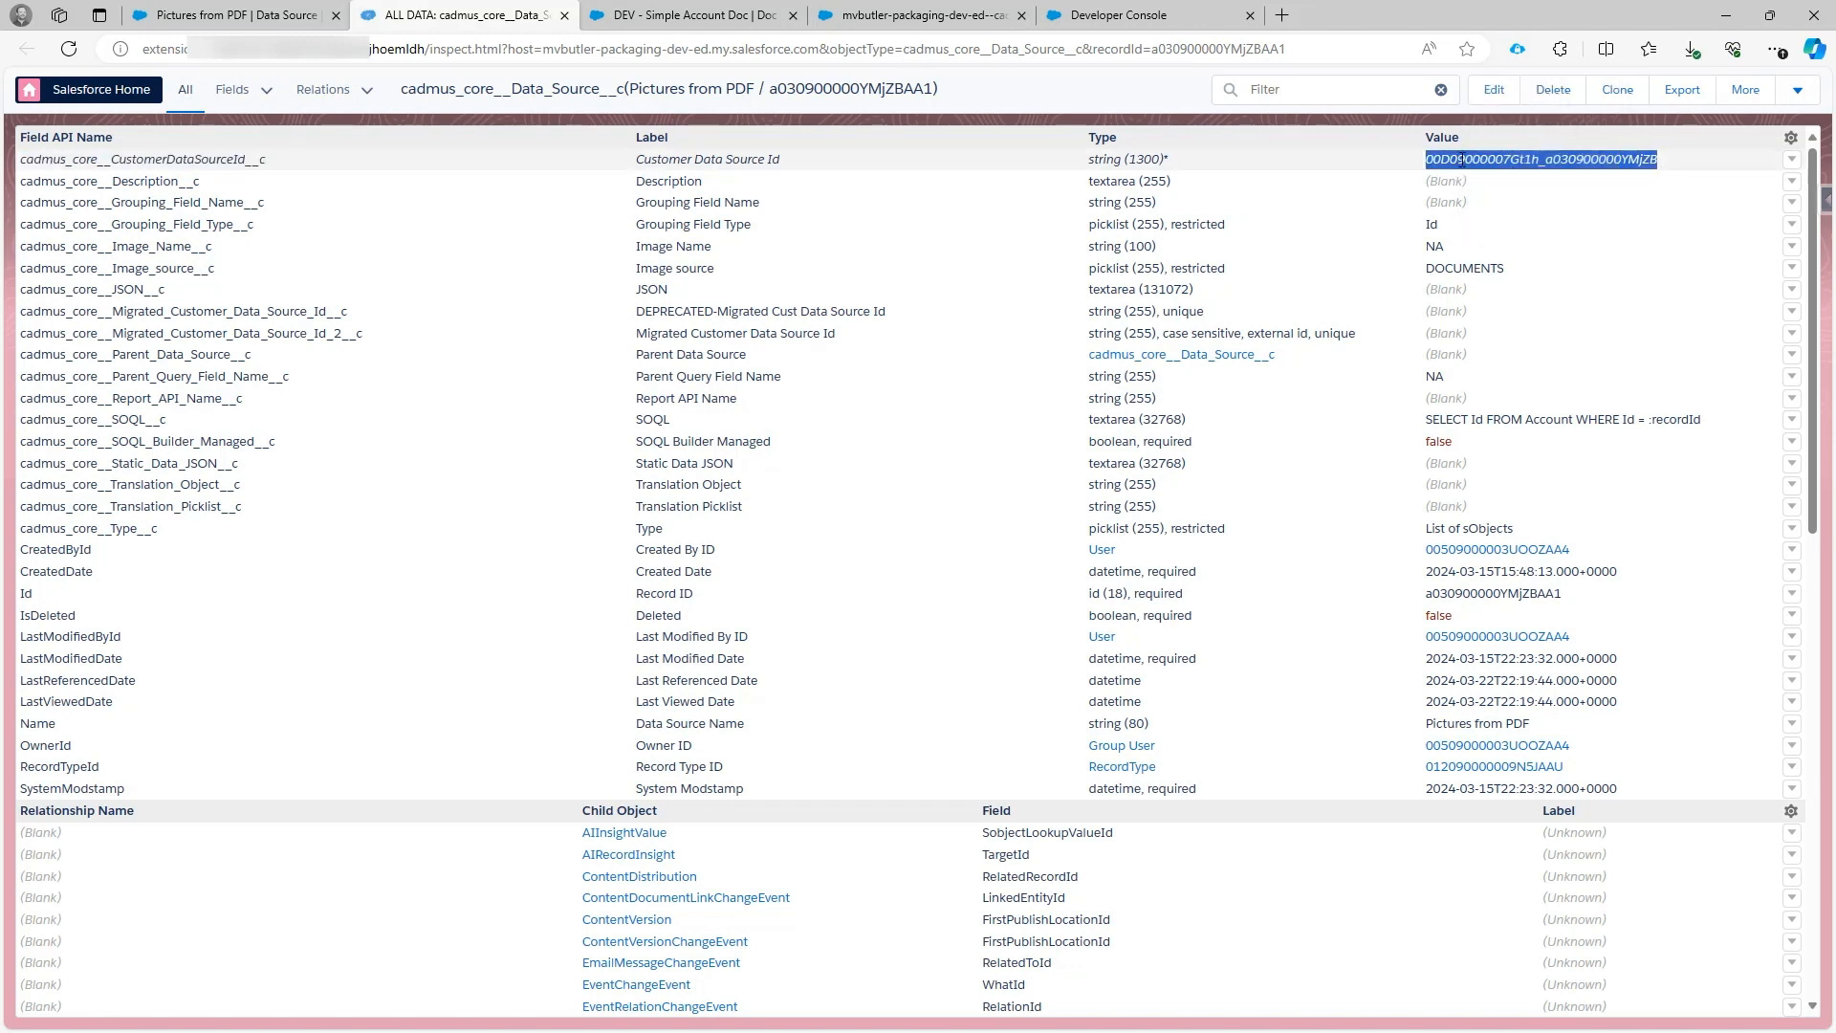
click(1106, 24)
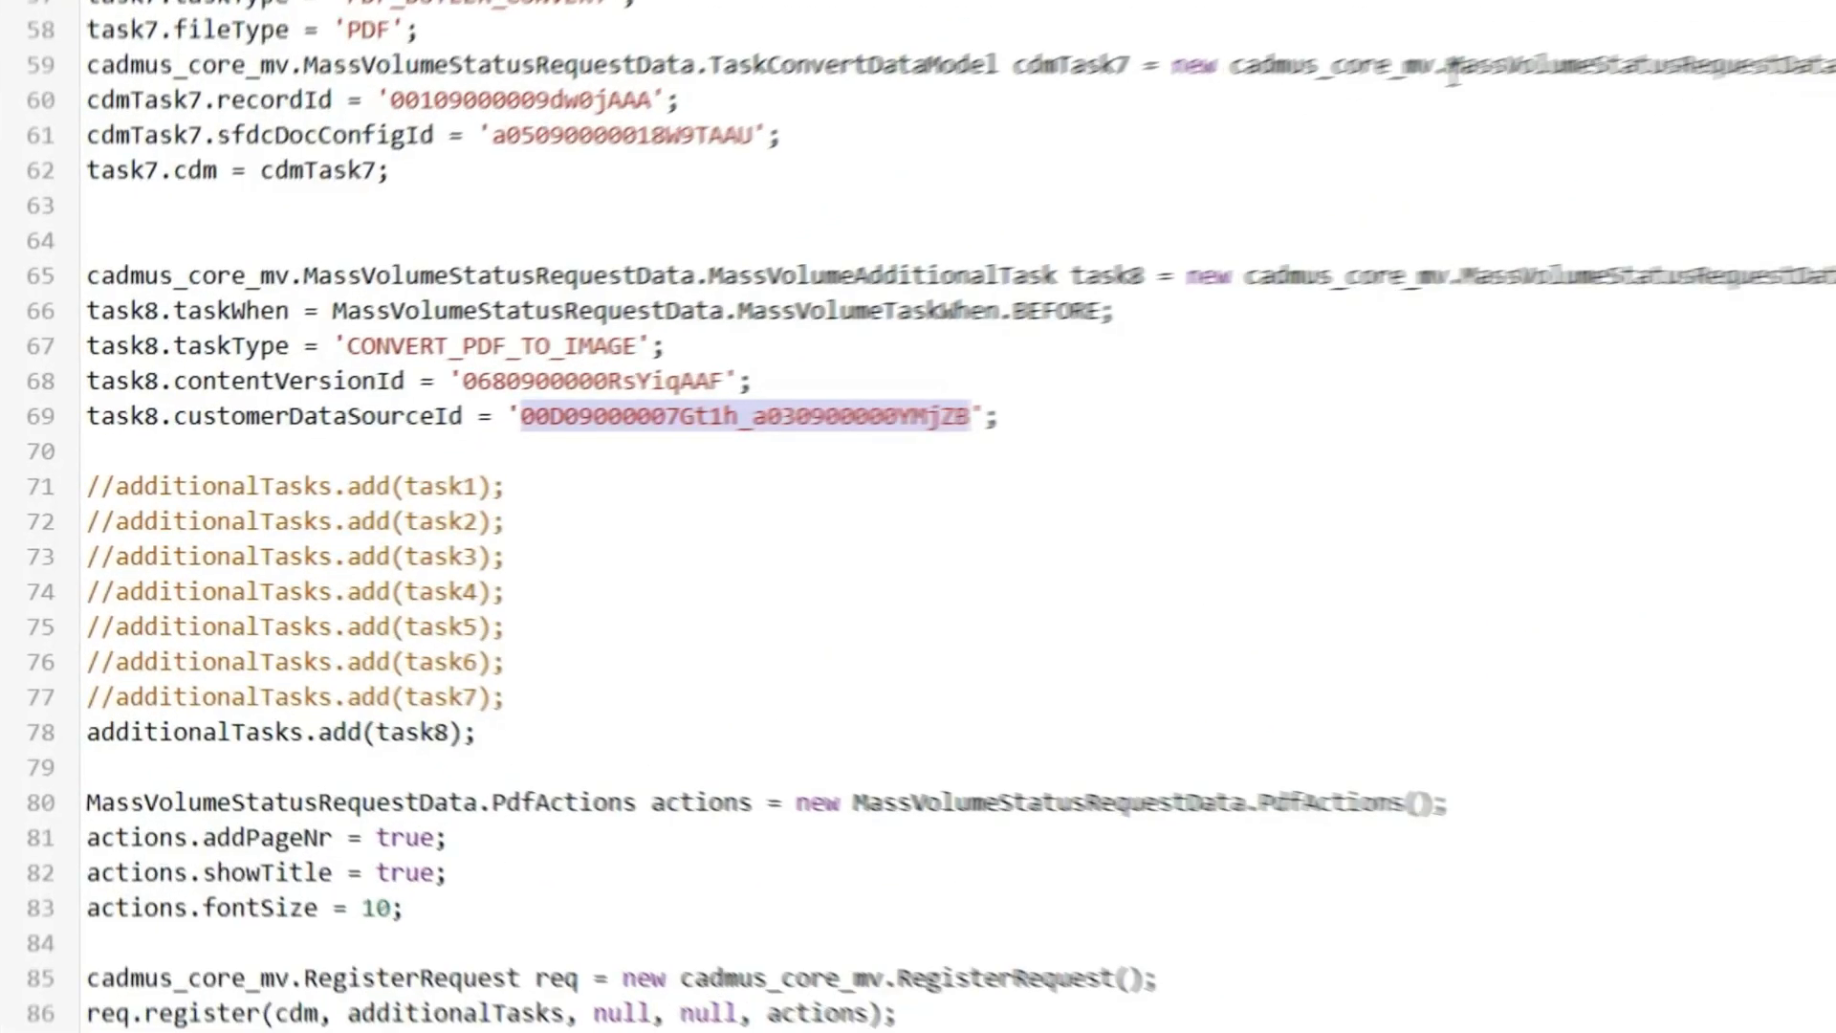
click(1048, 406)
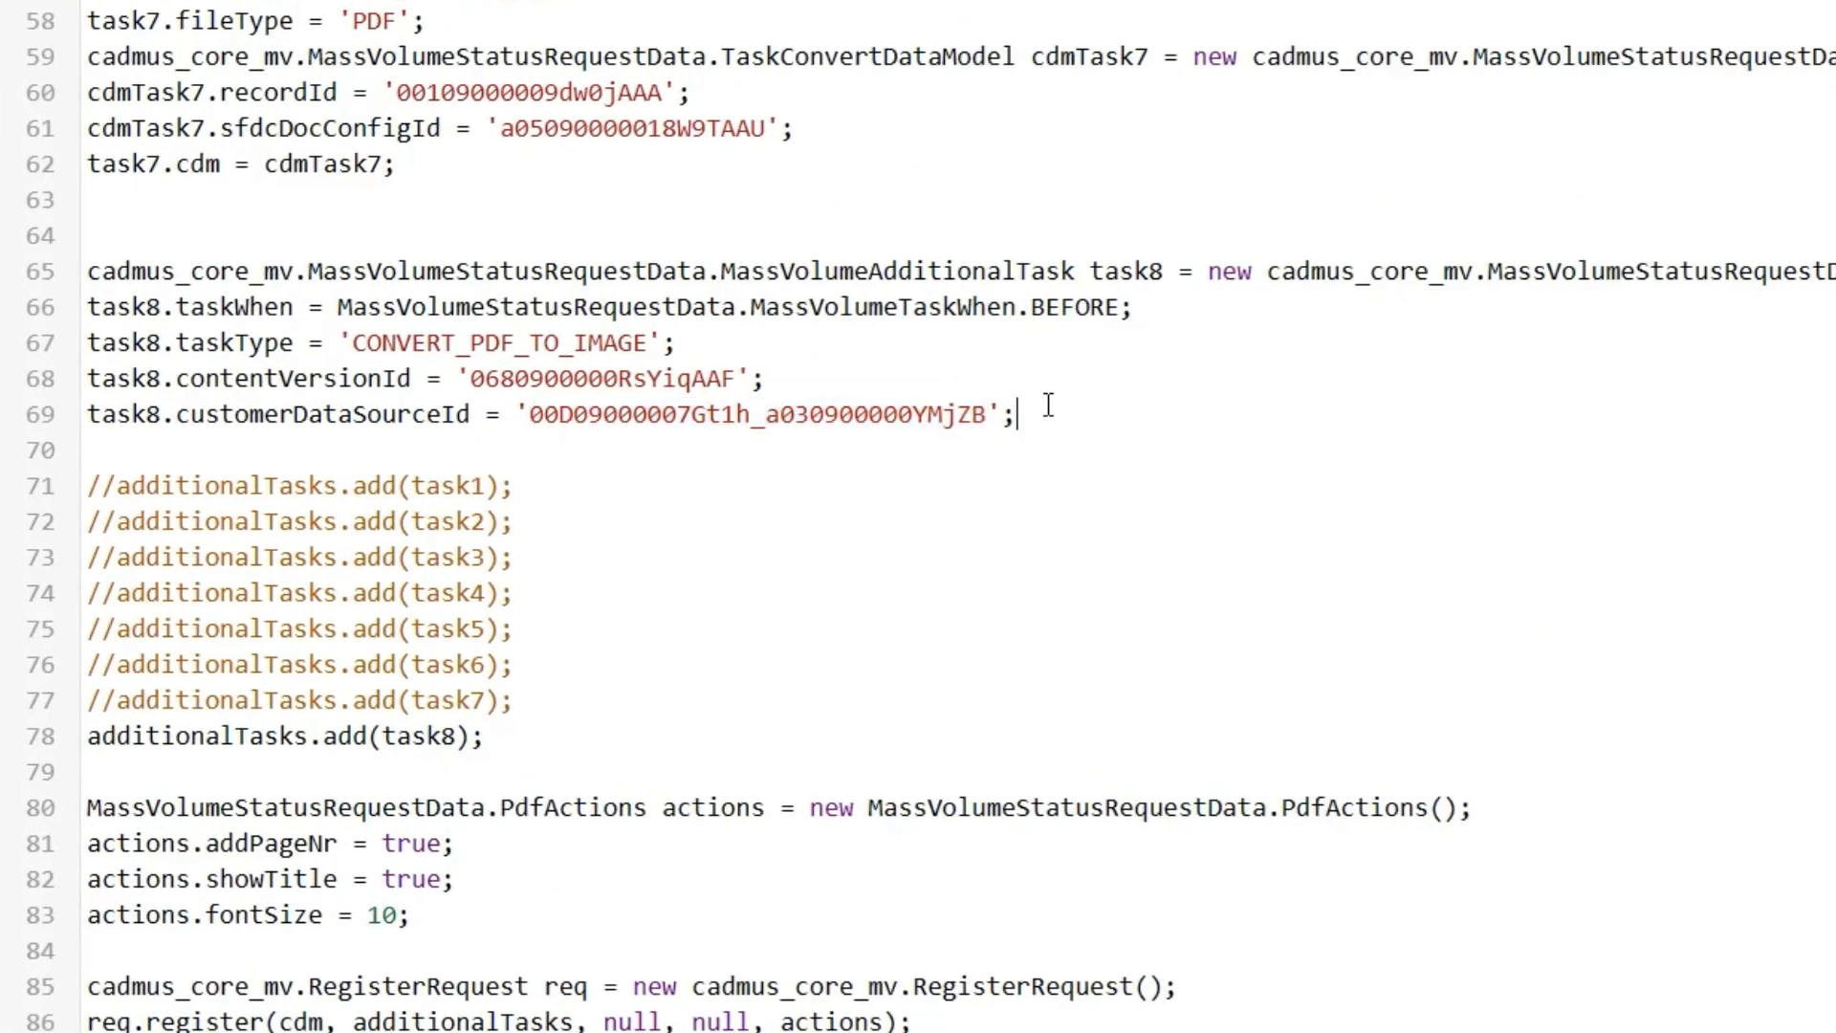
Highlight the task8.customerDataSourceId line and the additionalTasks.add(task8) statement in the Apex code
key(shift+Home)
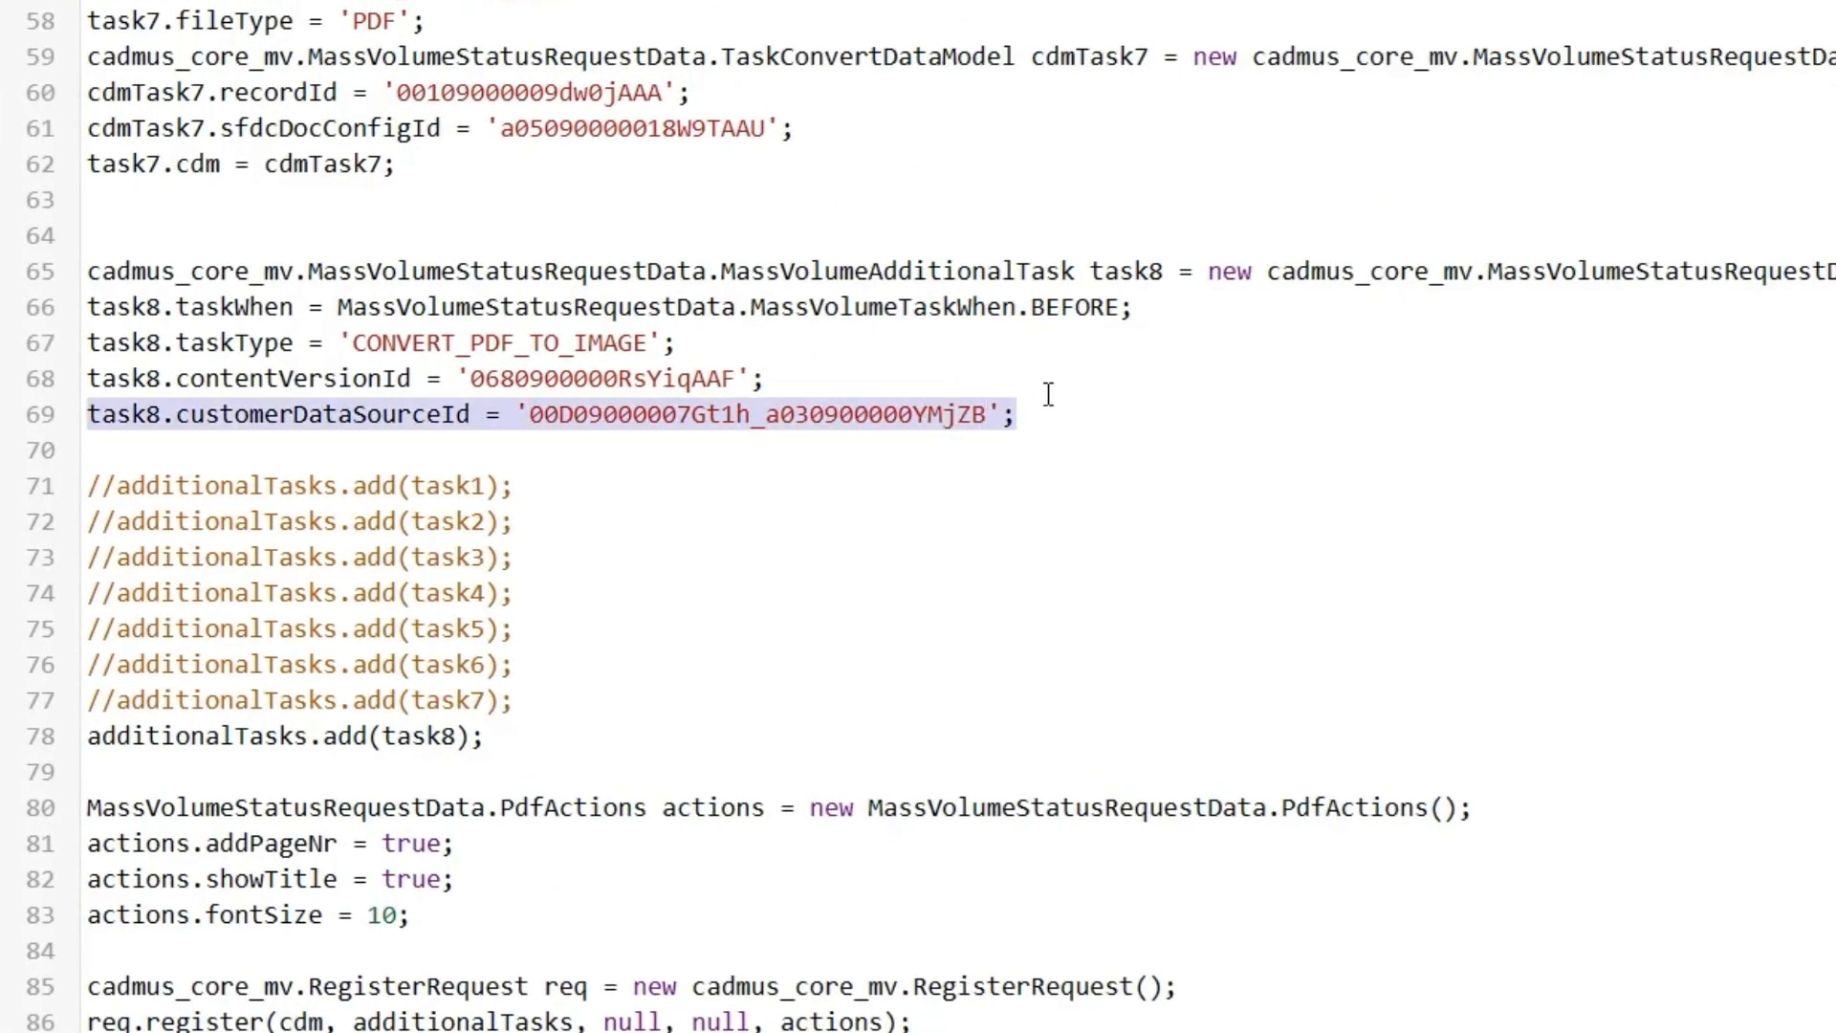
key(shift+Up)
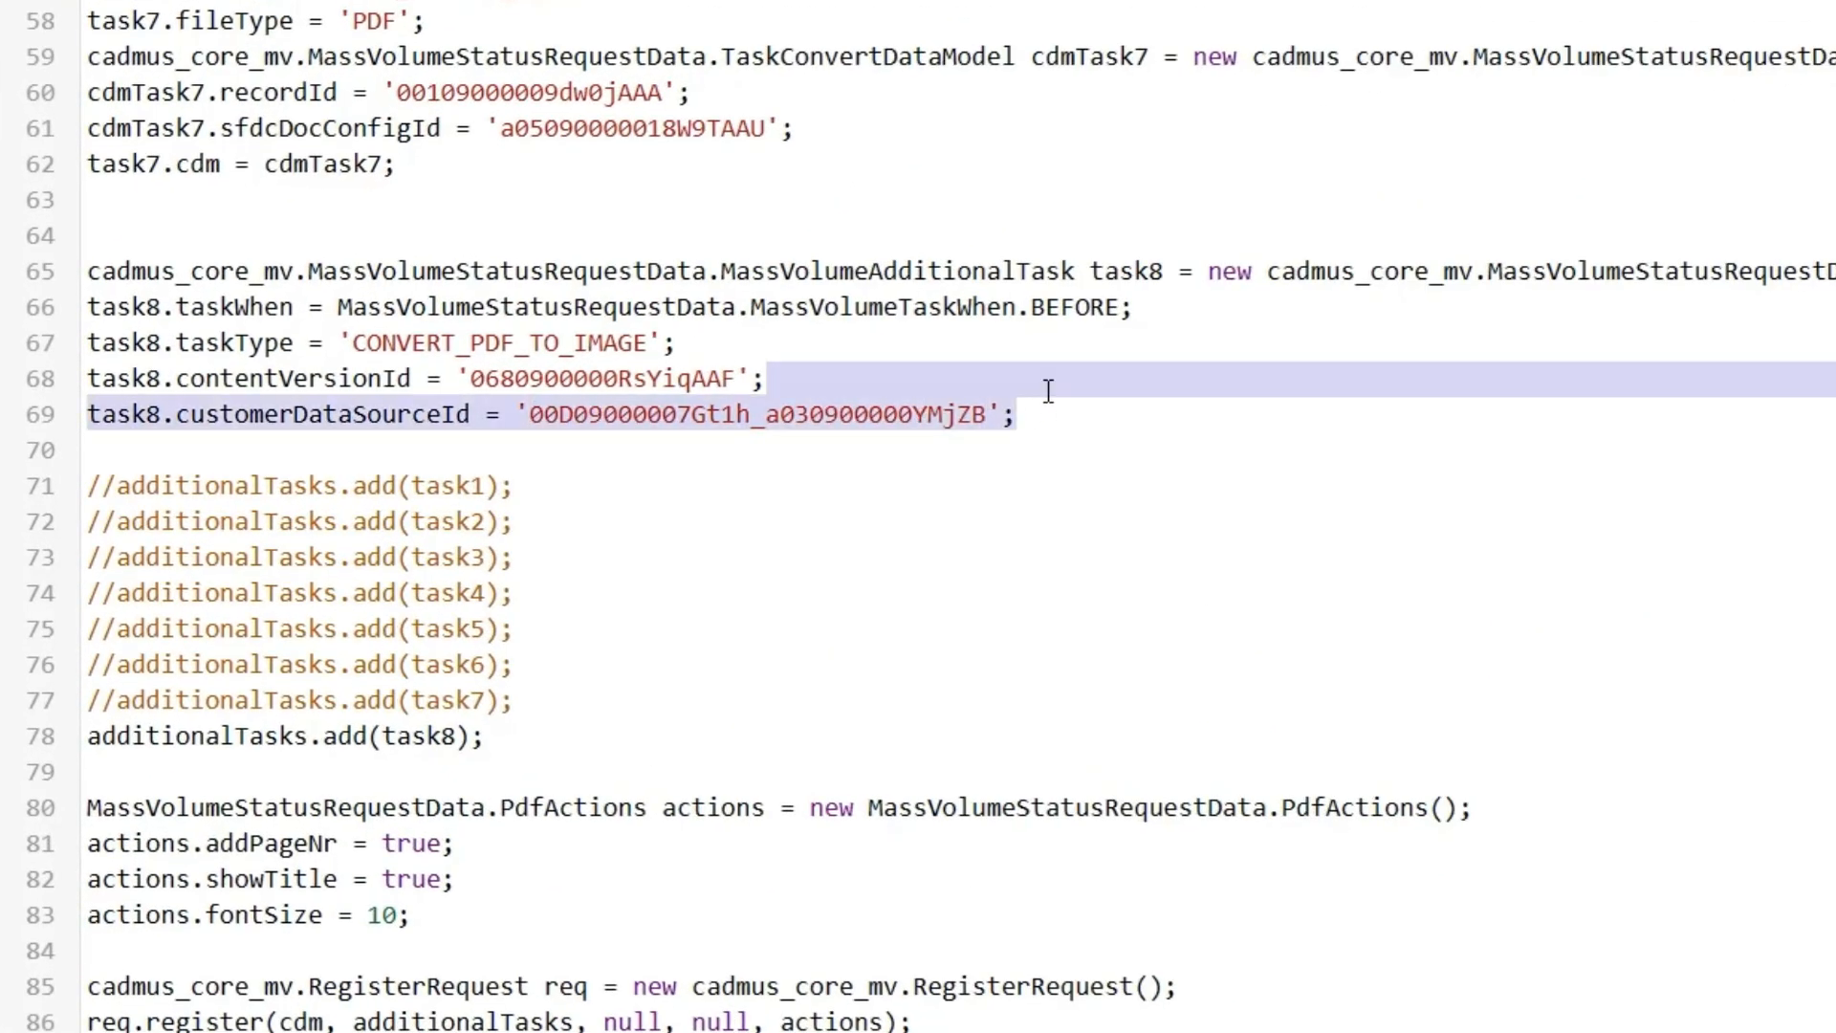
click(546, 717)
key(shift+Down)
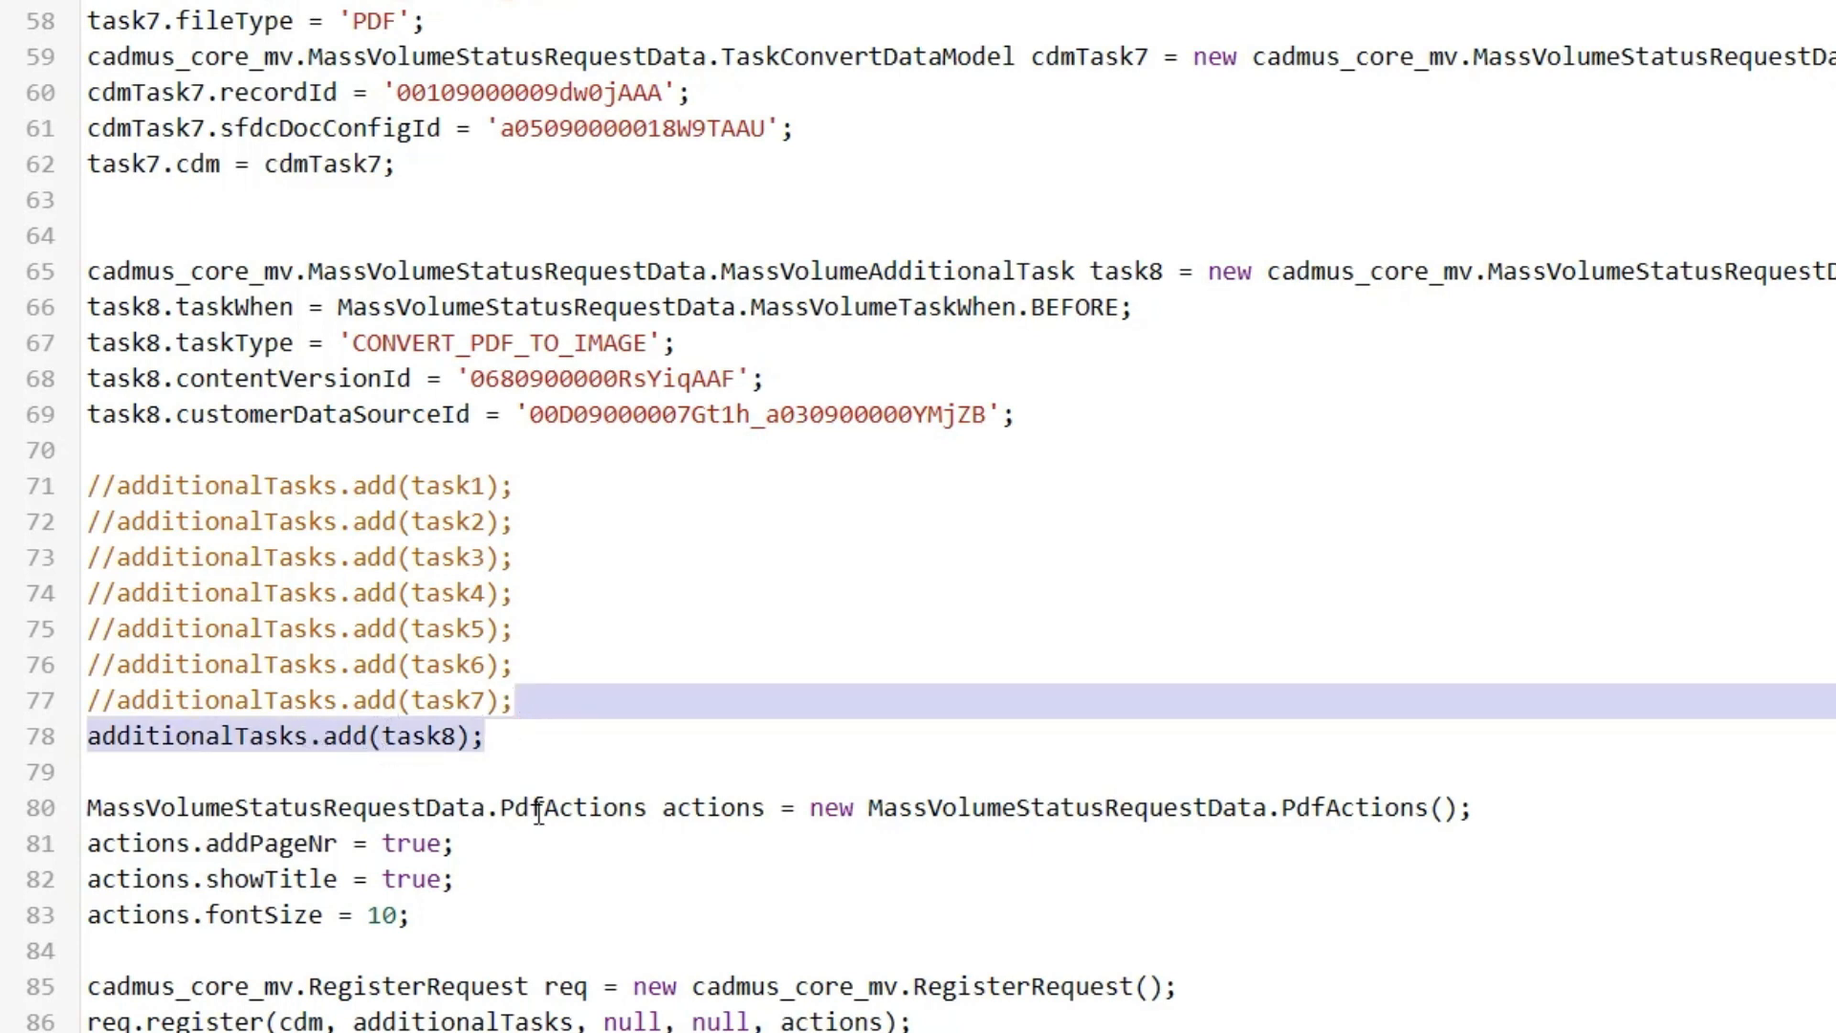
Highlight the PdfActions block and the req.register call, including its additionalTasks parameter, in the Apex code
scroll(590, 705, down, 1)
click(594, 703)
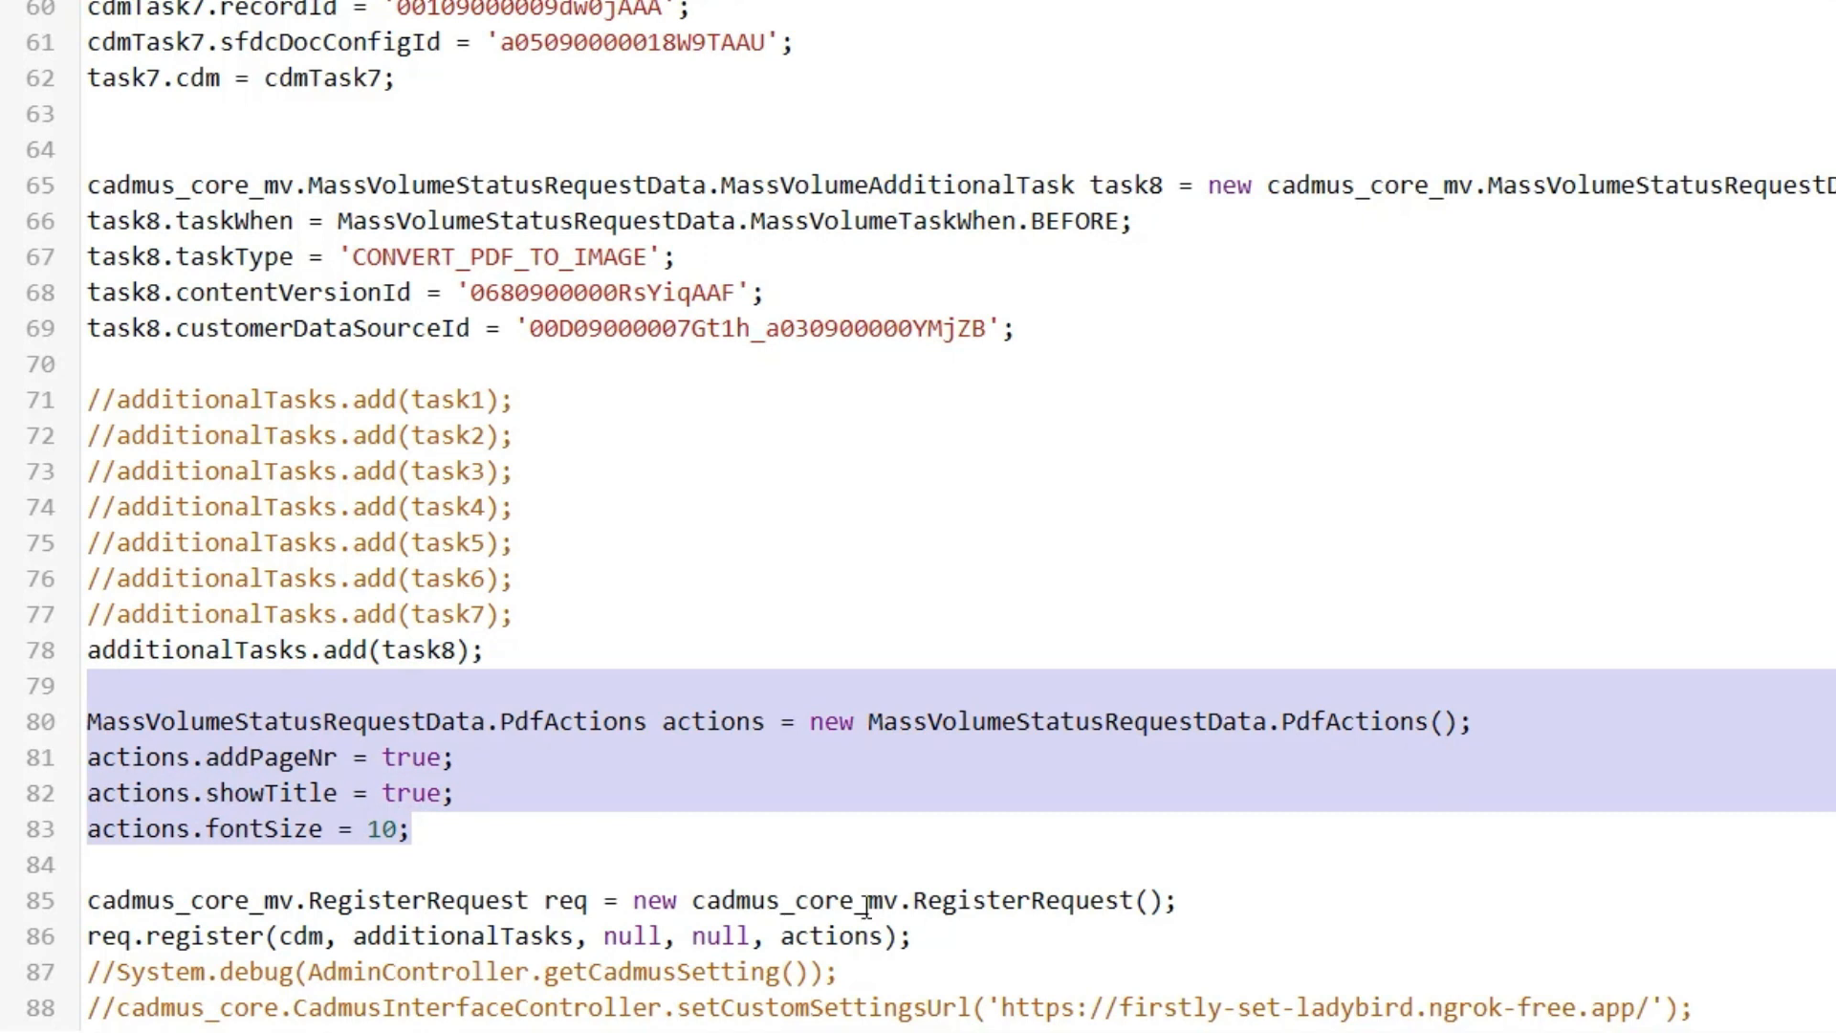
drag(1217, 896, 1221, 943)
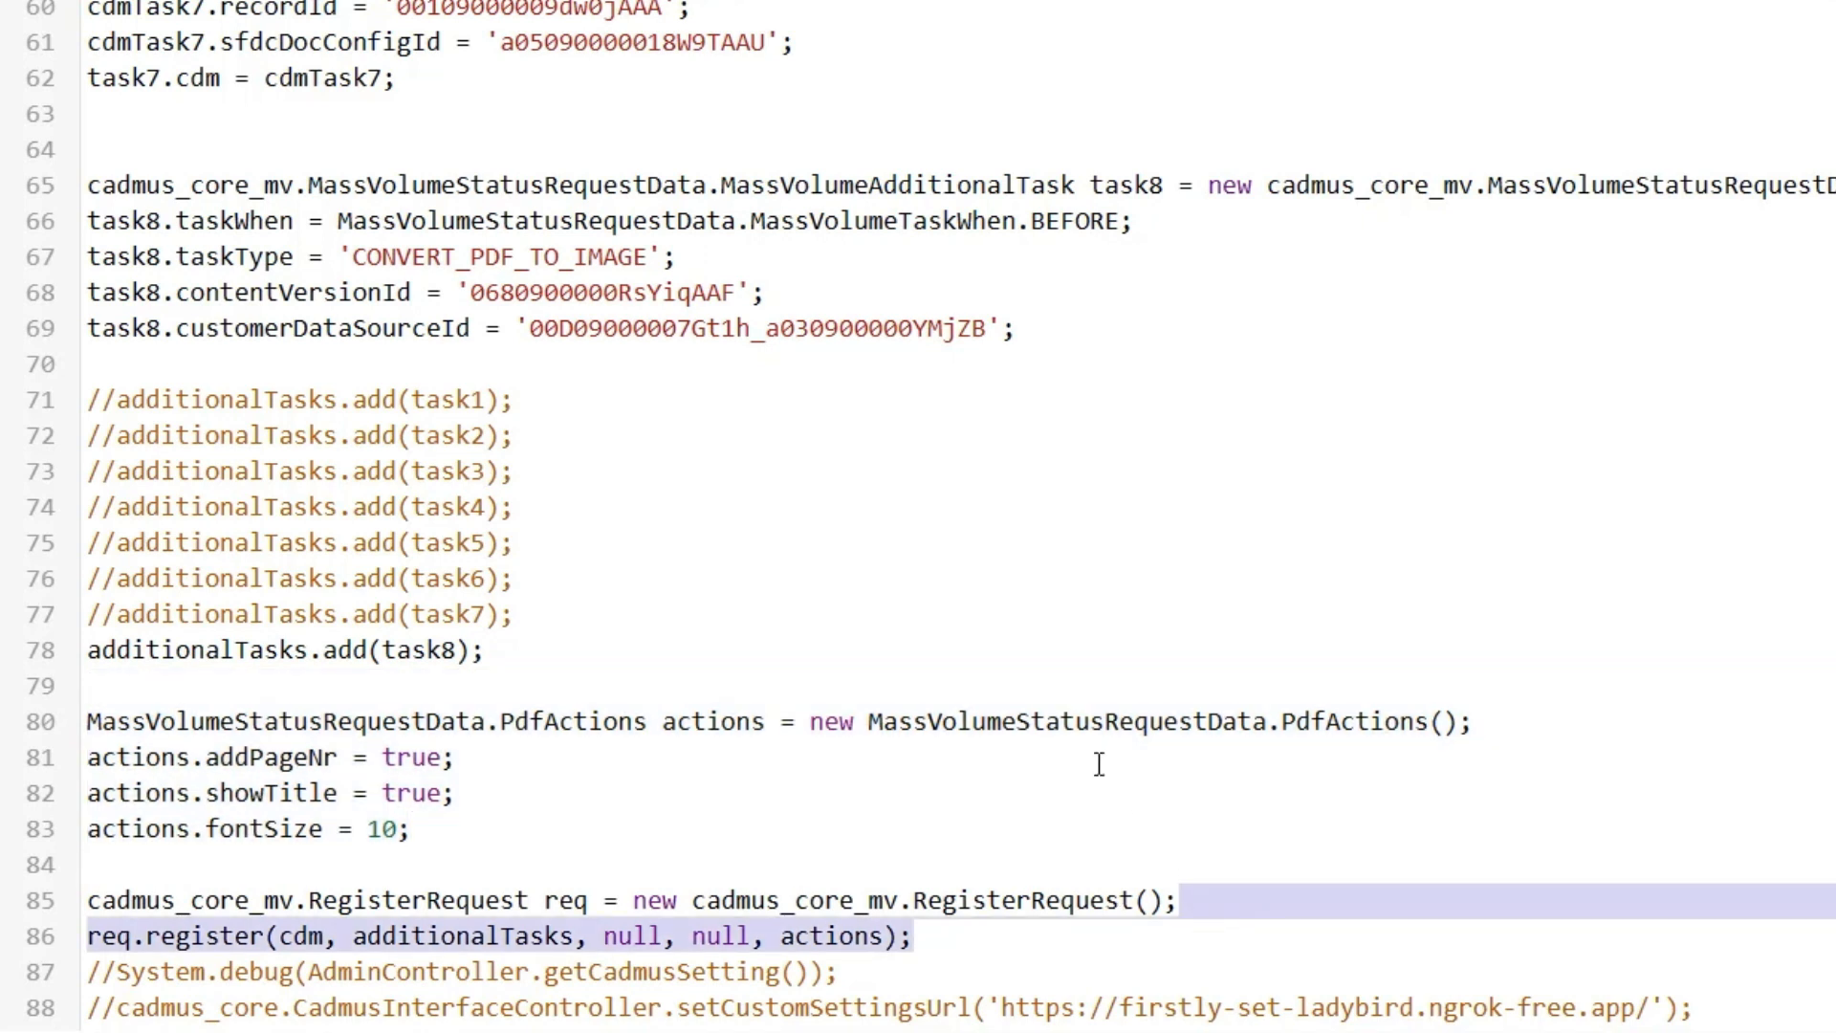
click(825, 936)
double_click(402, 936)
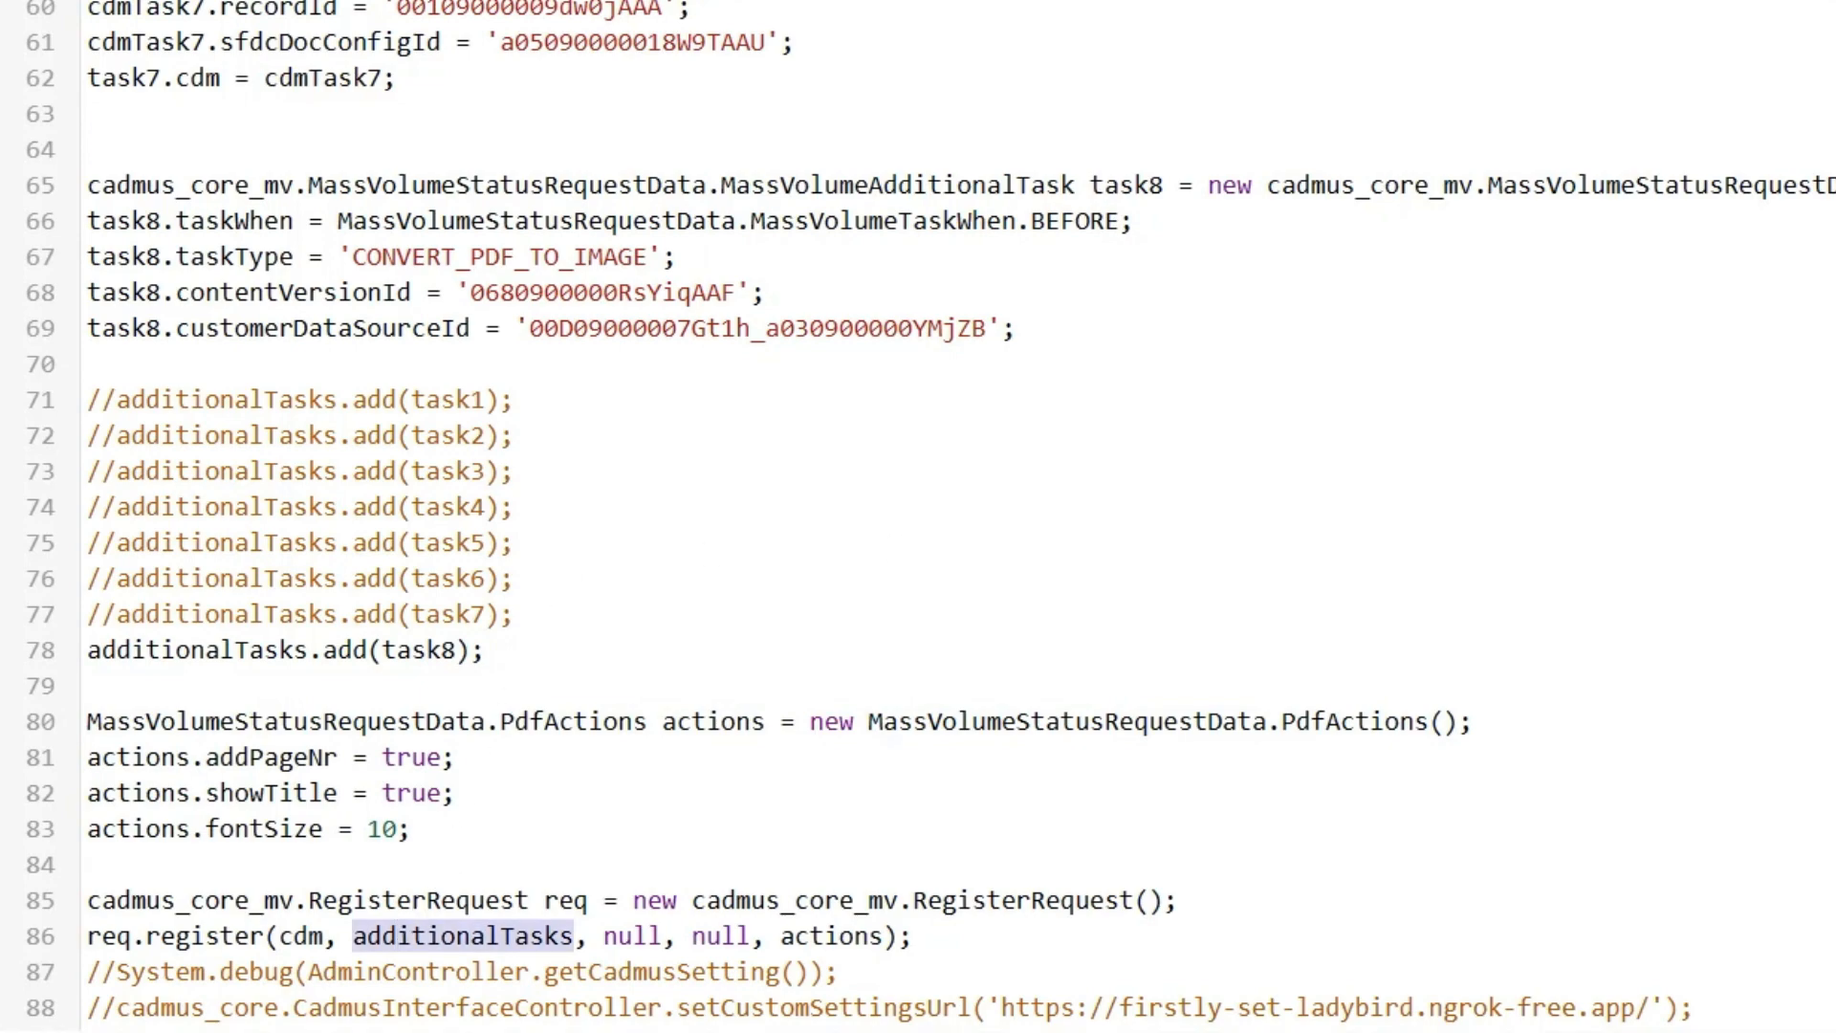
From the Pictures from PDF record, find Accounts in the app search, open it in a new browser tab and move that tab first
click(1674, 927)
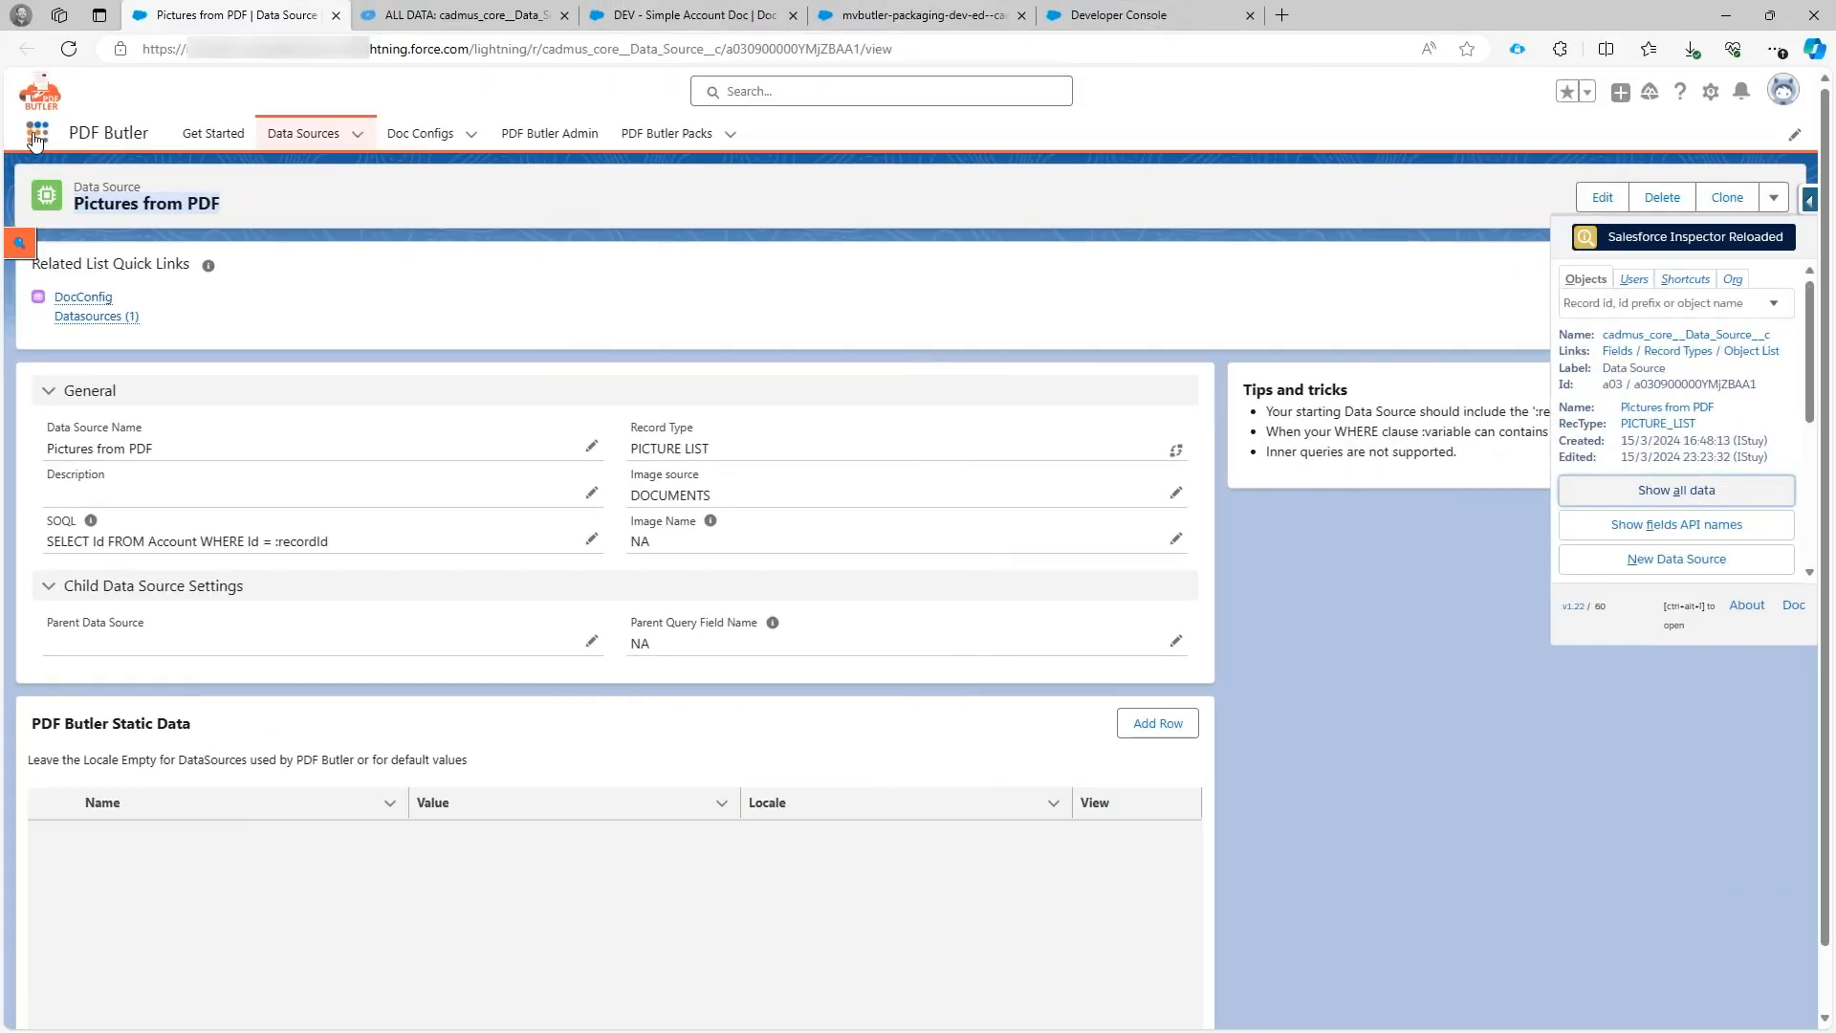
click(35, 138)
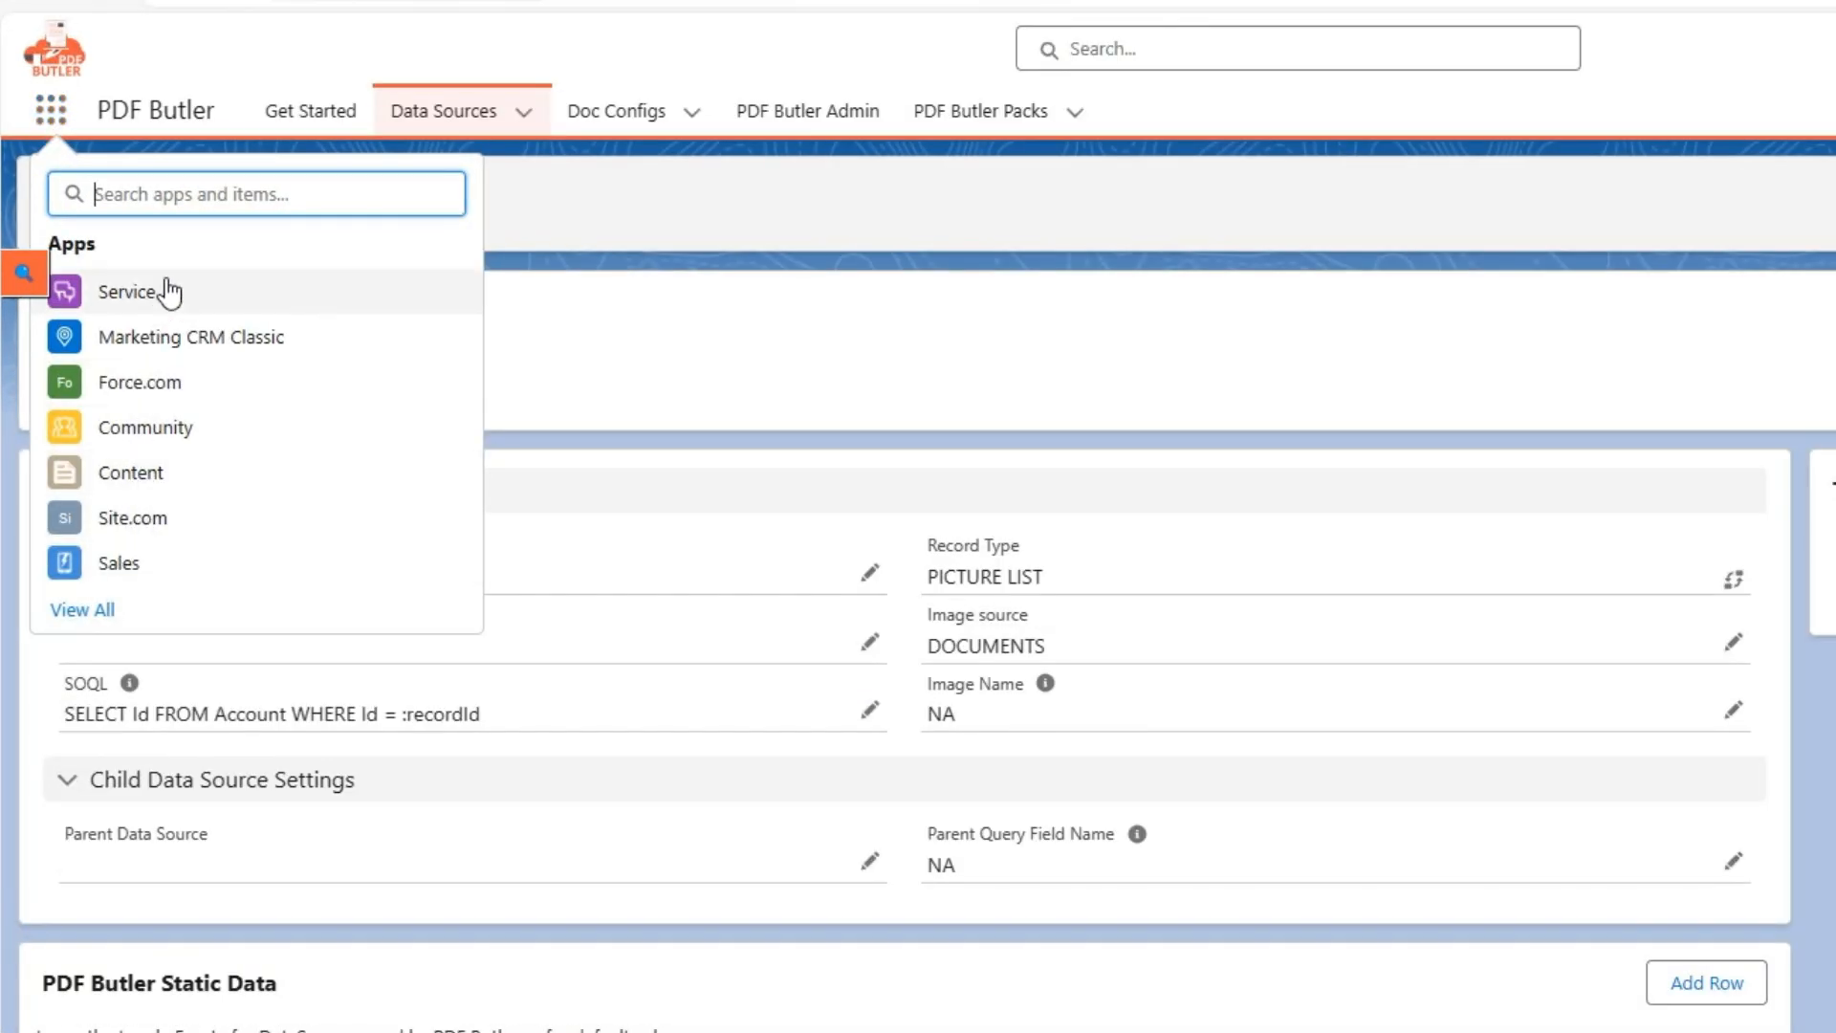
text(acc)
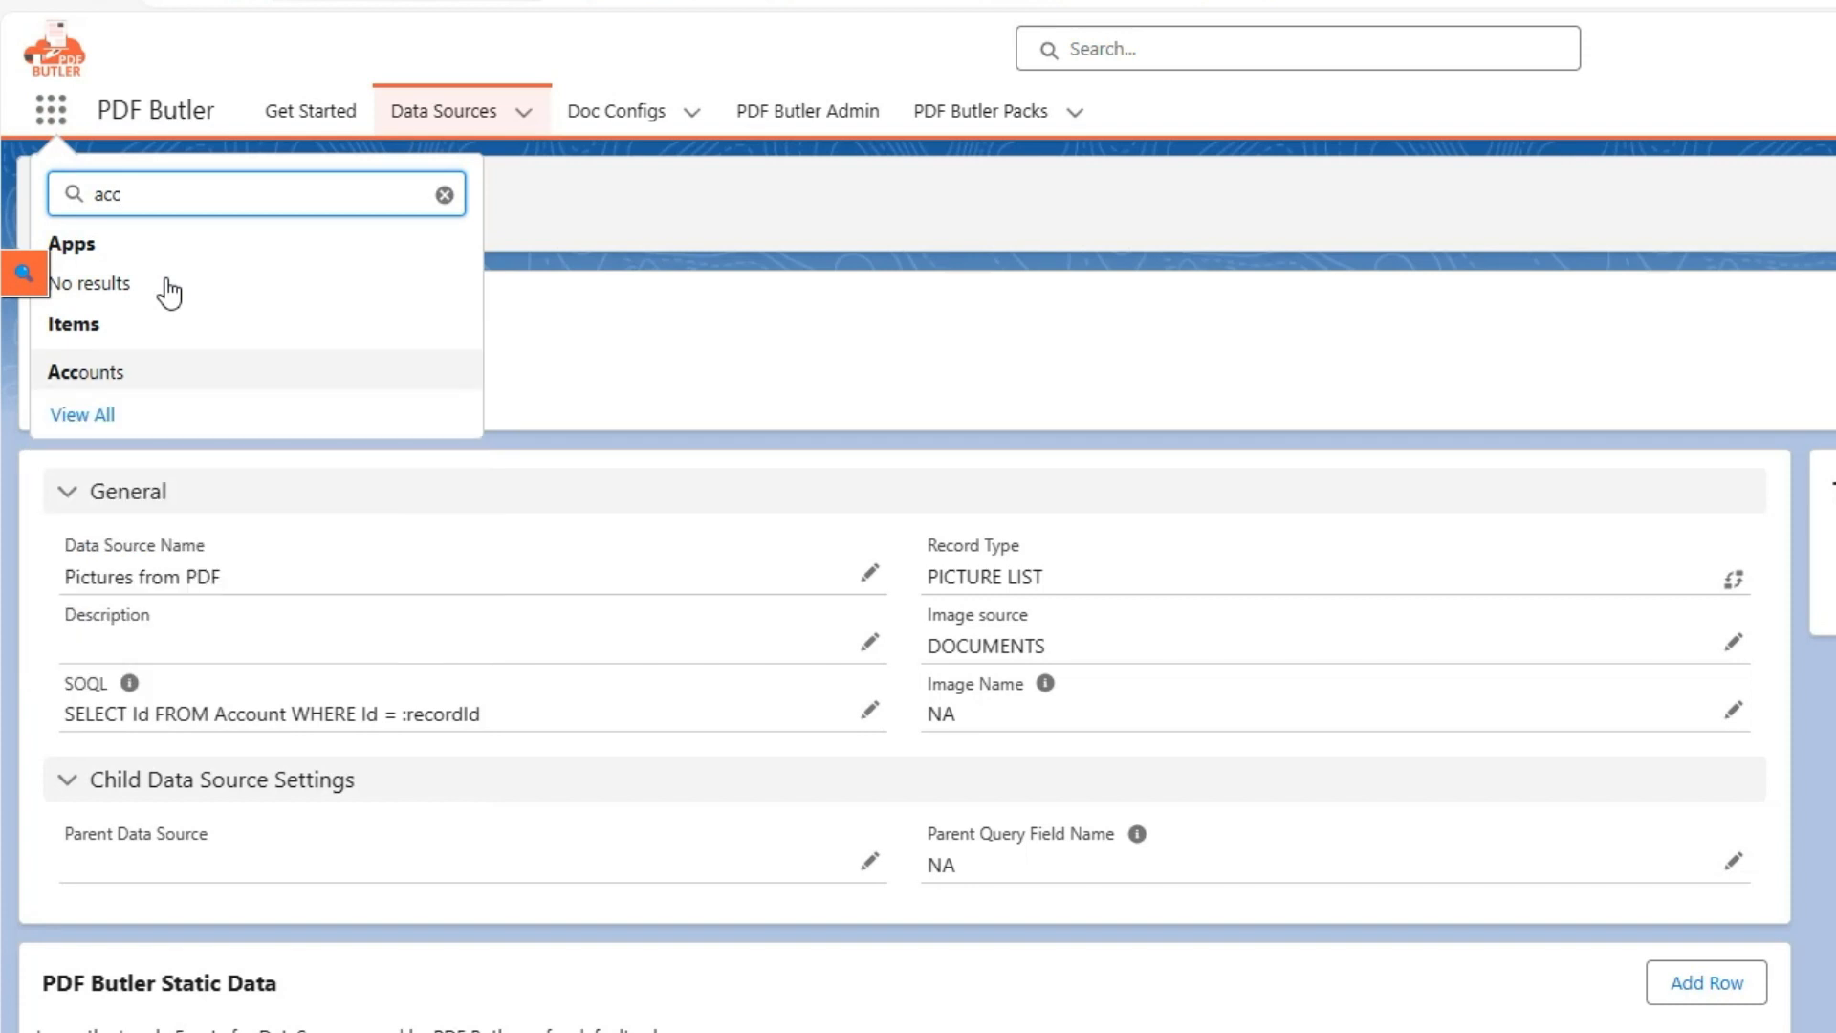
right_click(107, 369)
key(Escape)
click(408, 23)
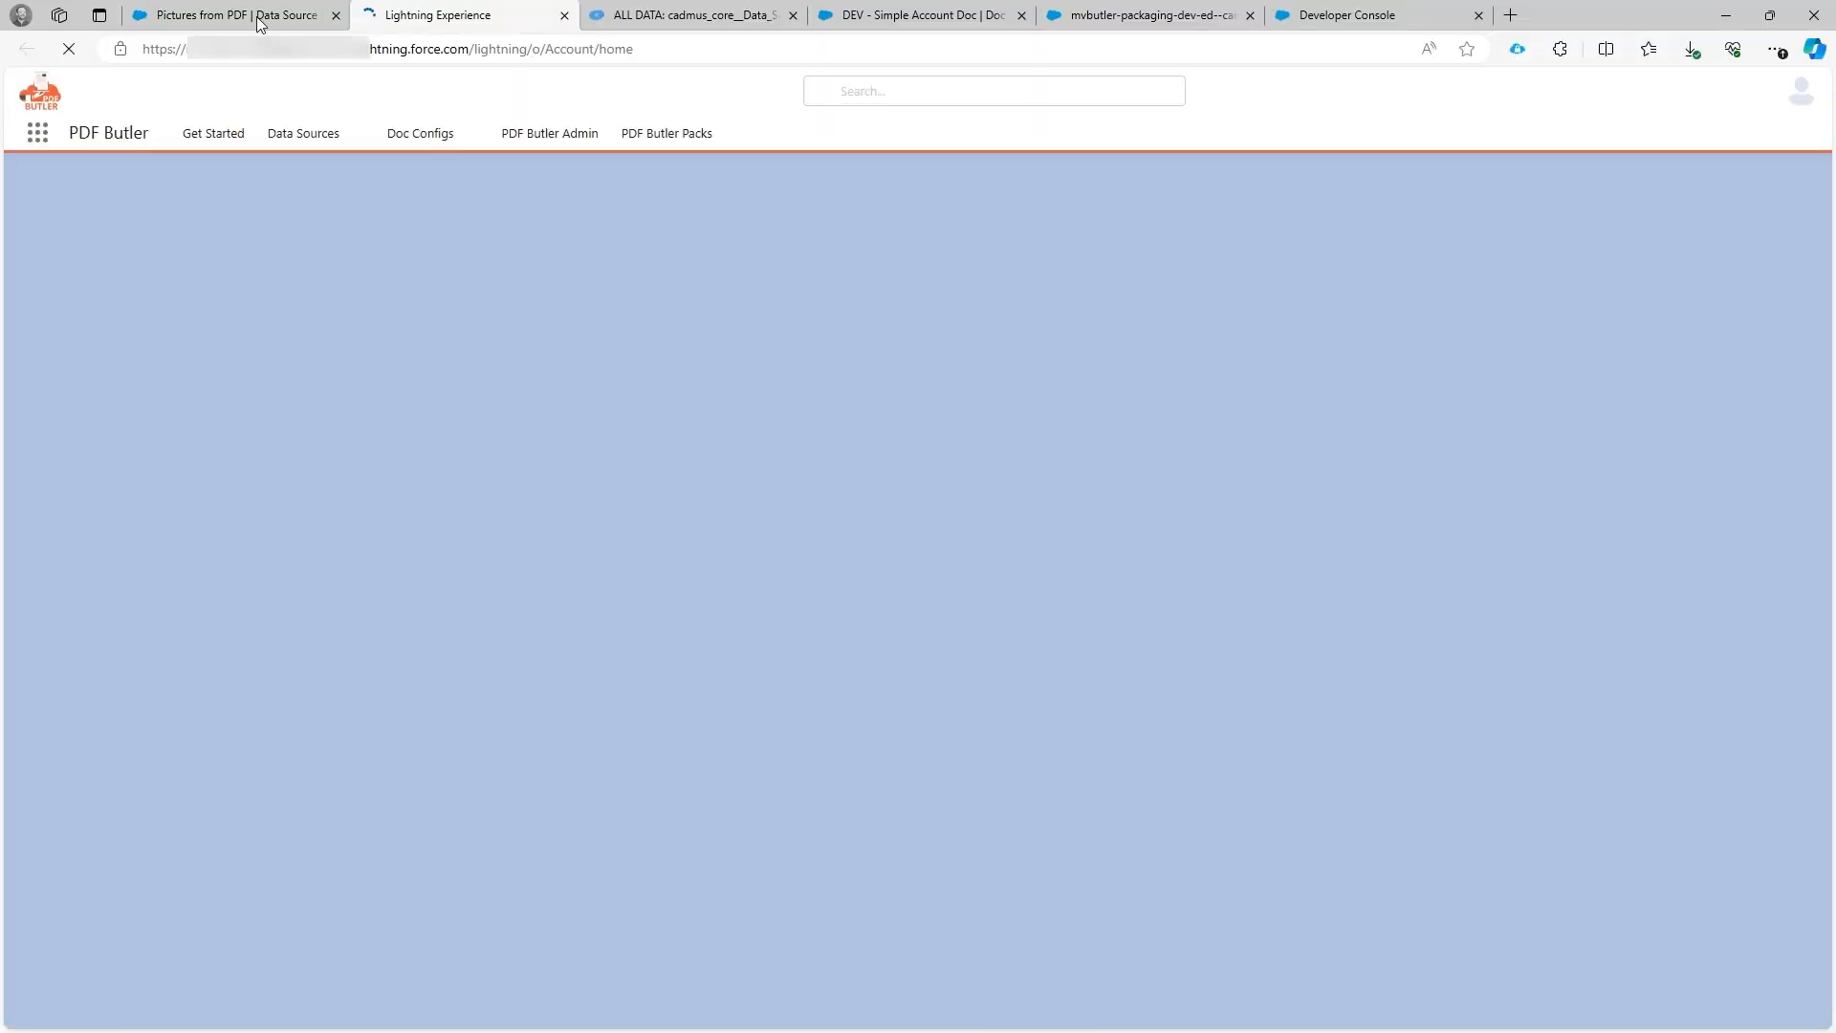
drag(260, 23, 255, 21)
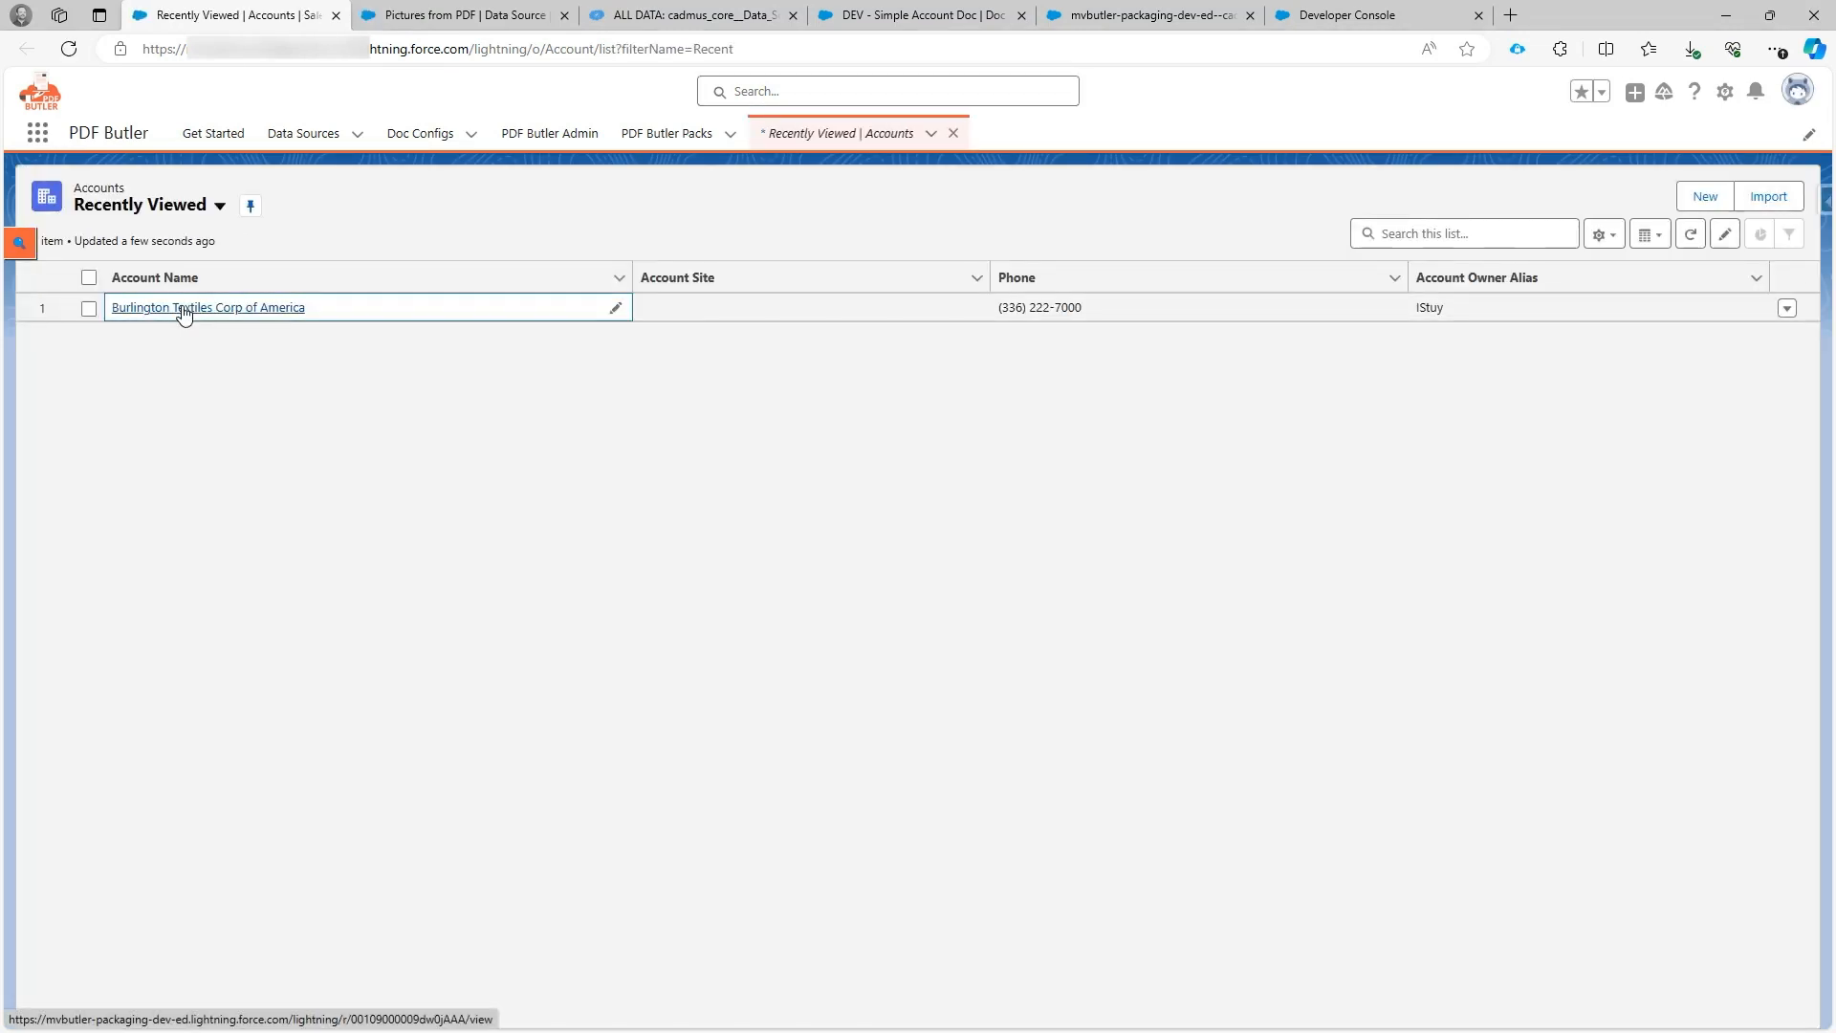
Open the Burlington Textiles Corp of America account and preview its attachment pdf - Burlington Textiles Corp of America.pdf
click(182, 308)
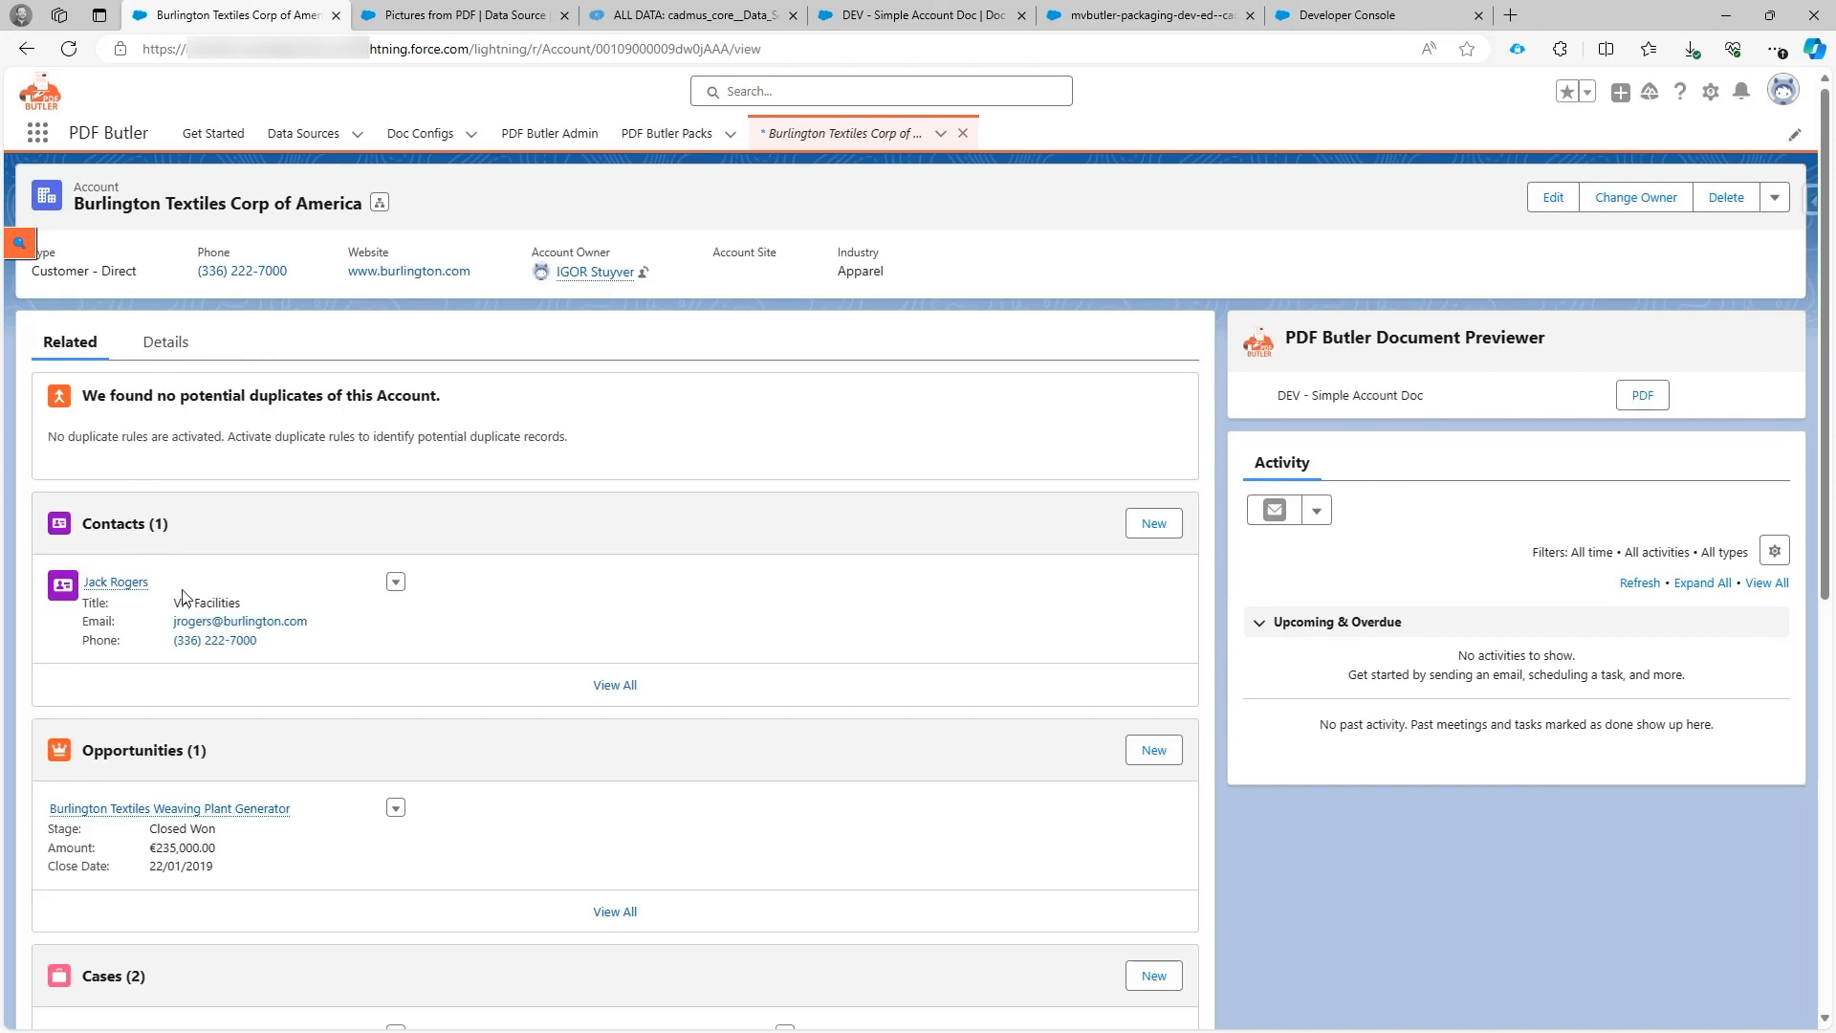
scroll(182, 598, down, 4)
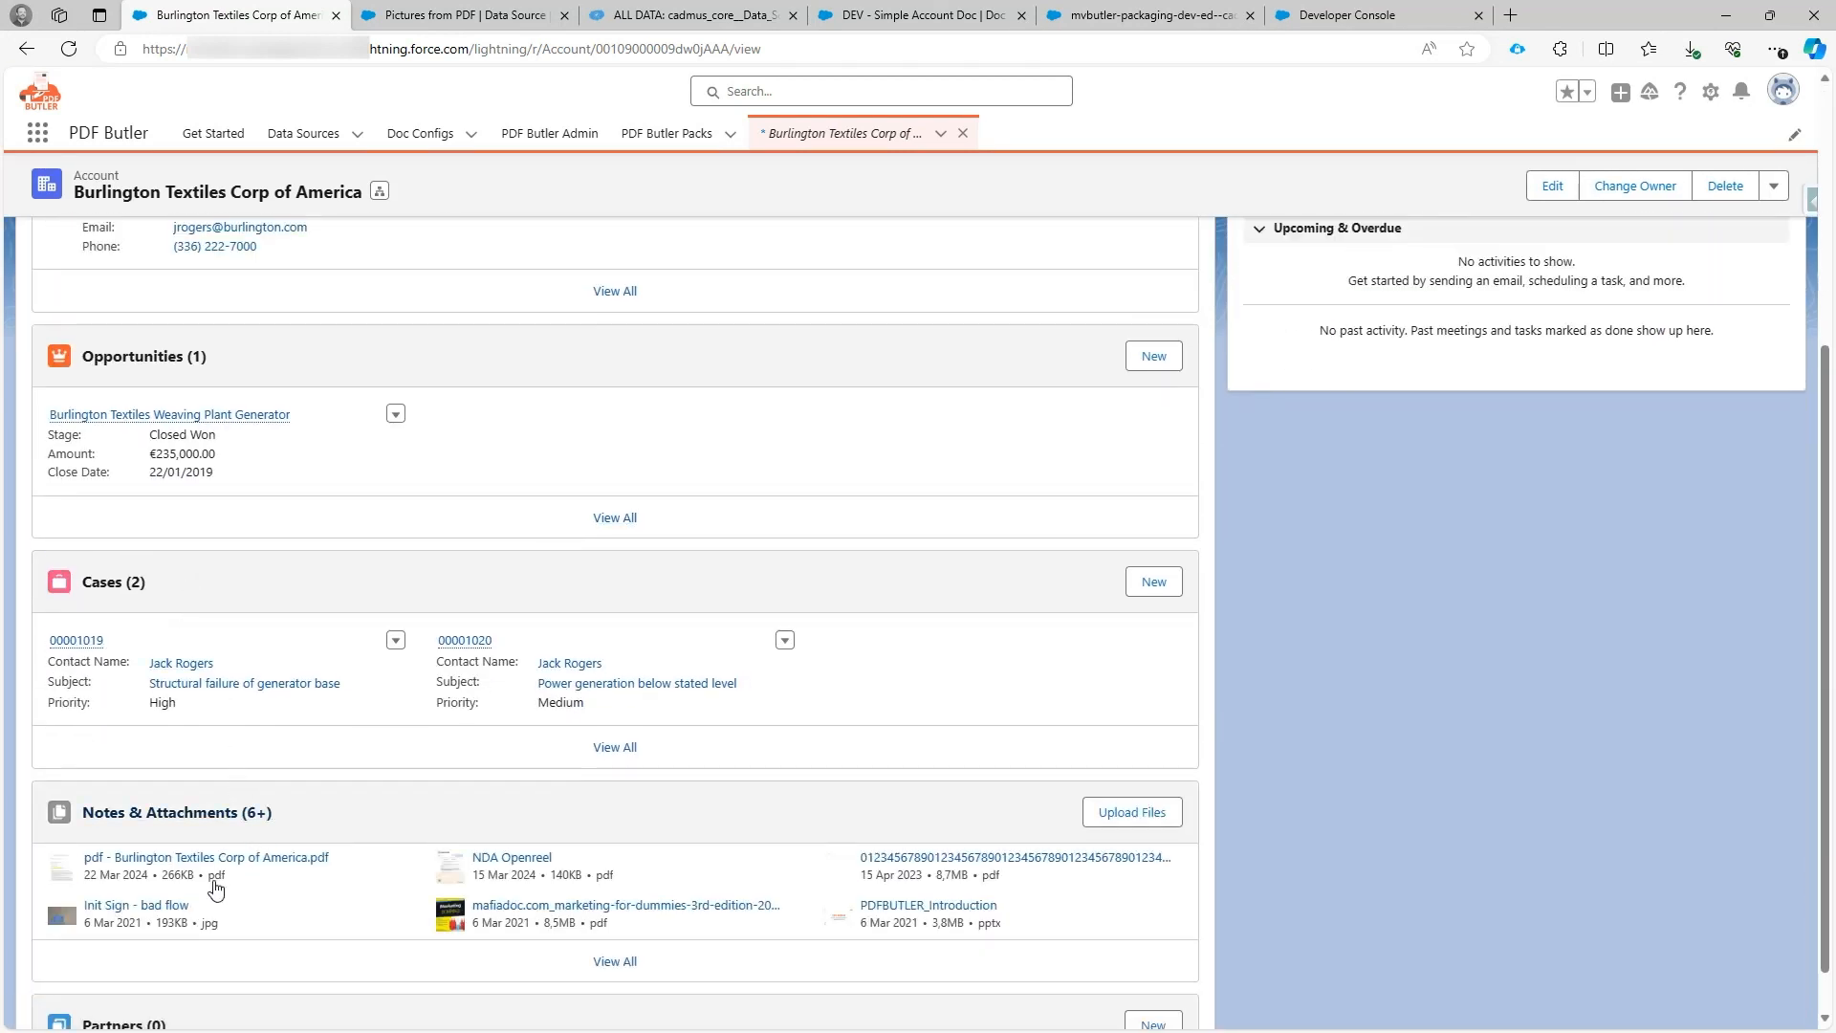
click(209, 859)
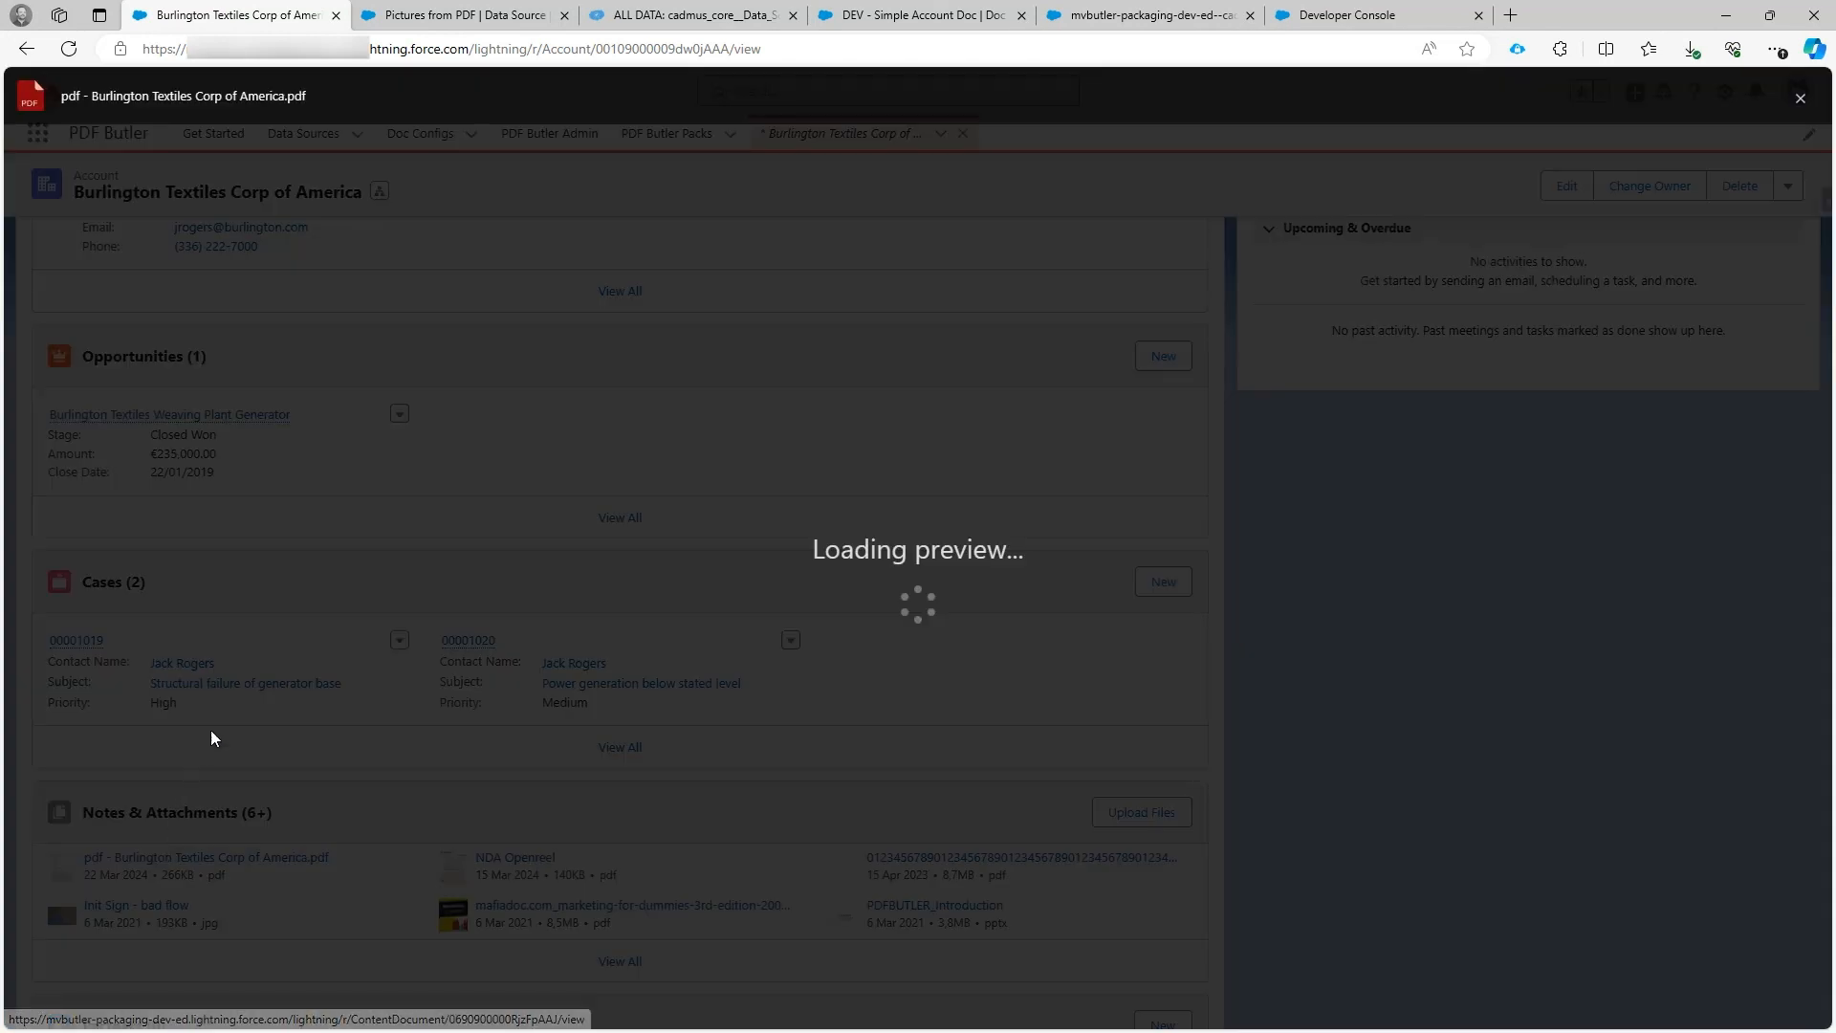
Examine the previewed PDF from its French remarks text through the inserted Openreel non-disclosure agreement pages
scroll(964, 367, down, 10)
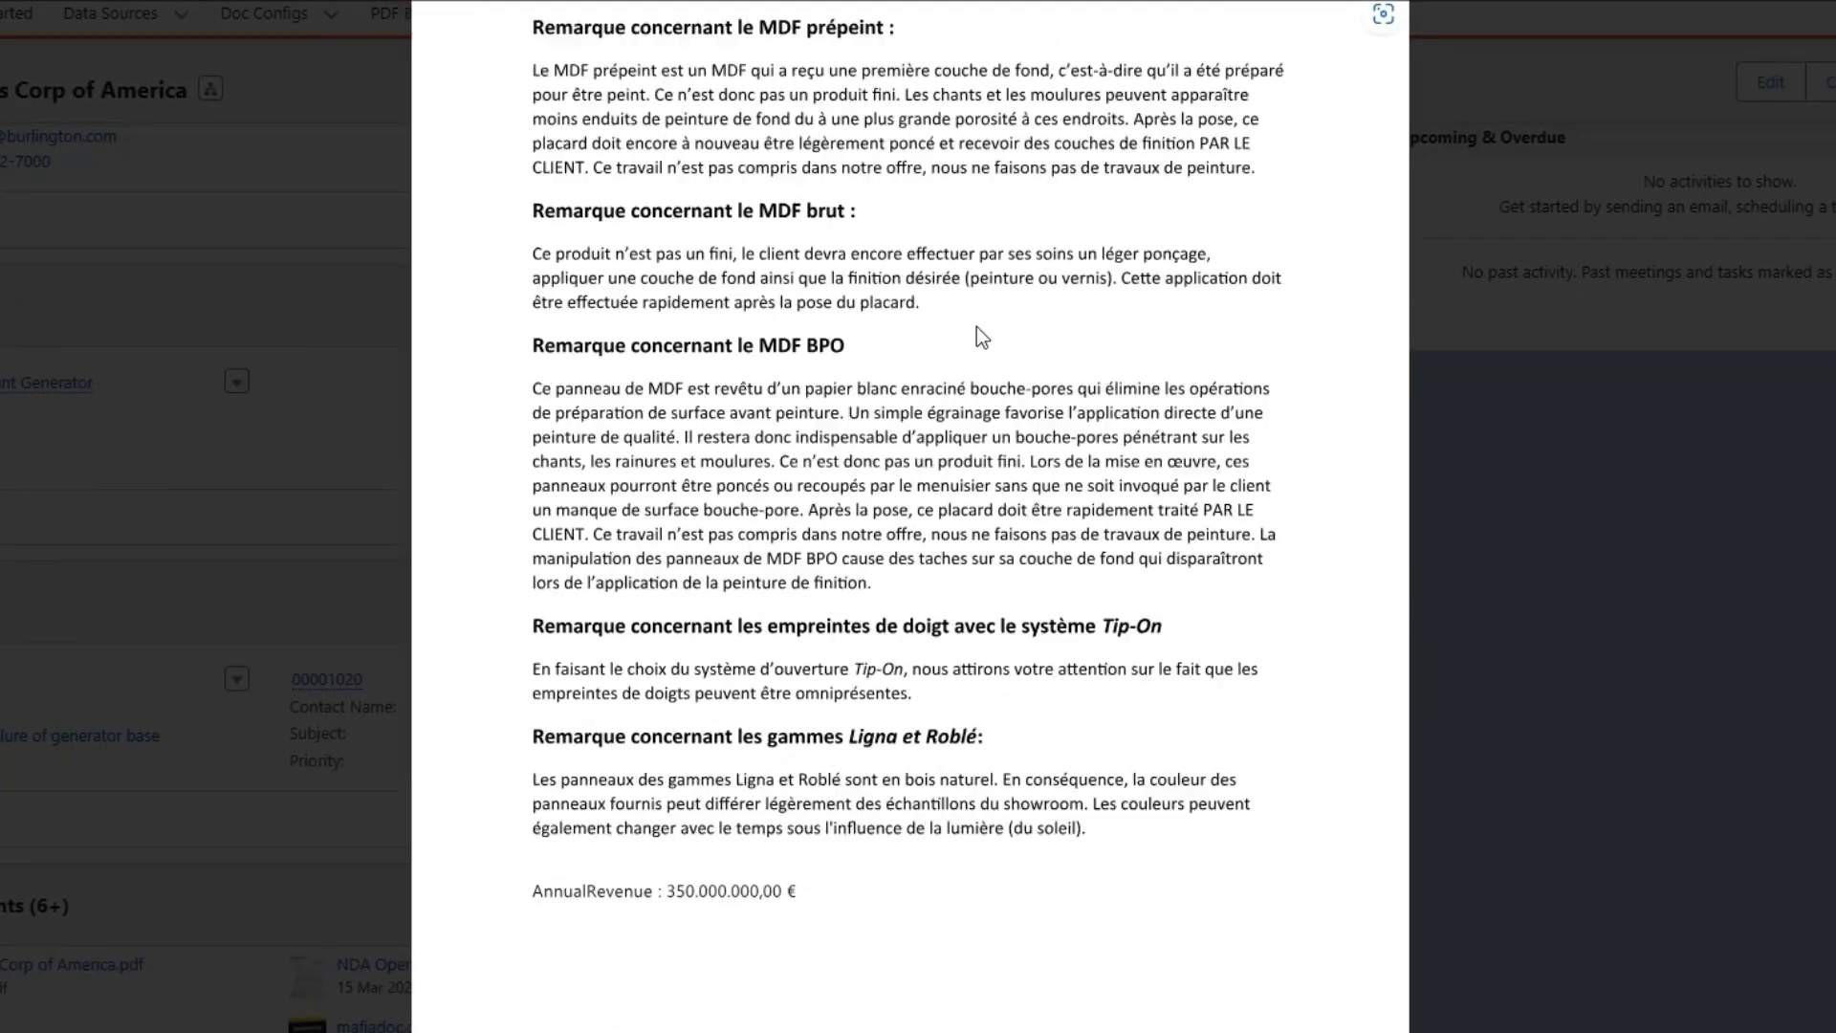
scroll(977, 329, down, 15)
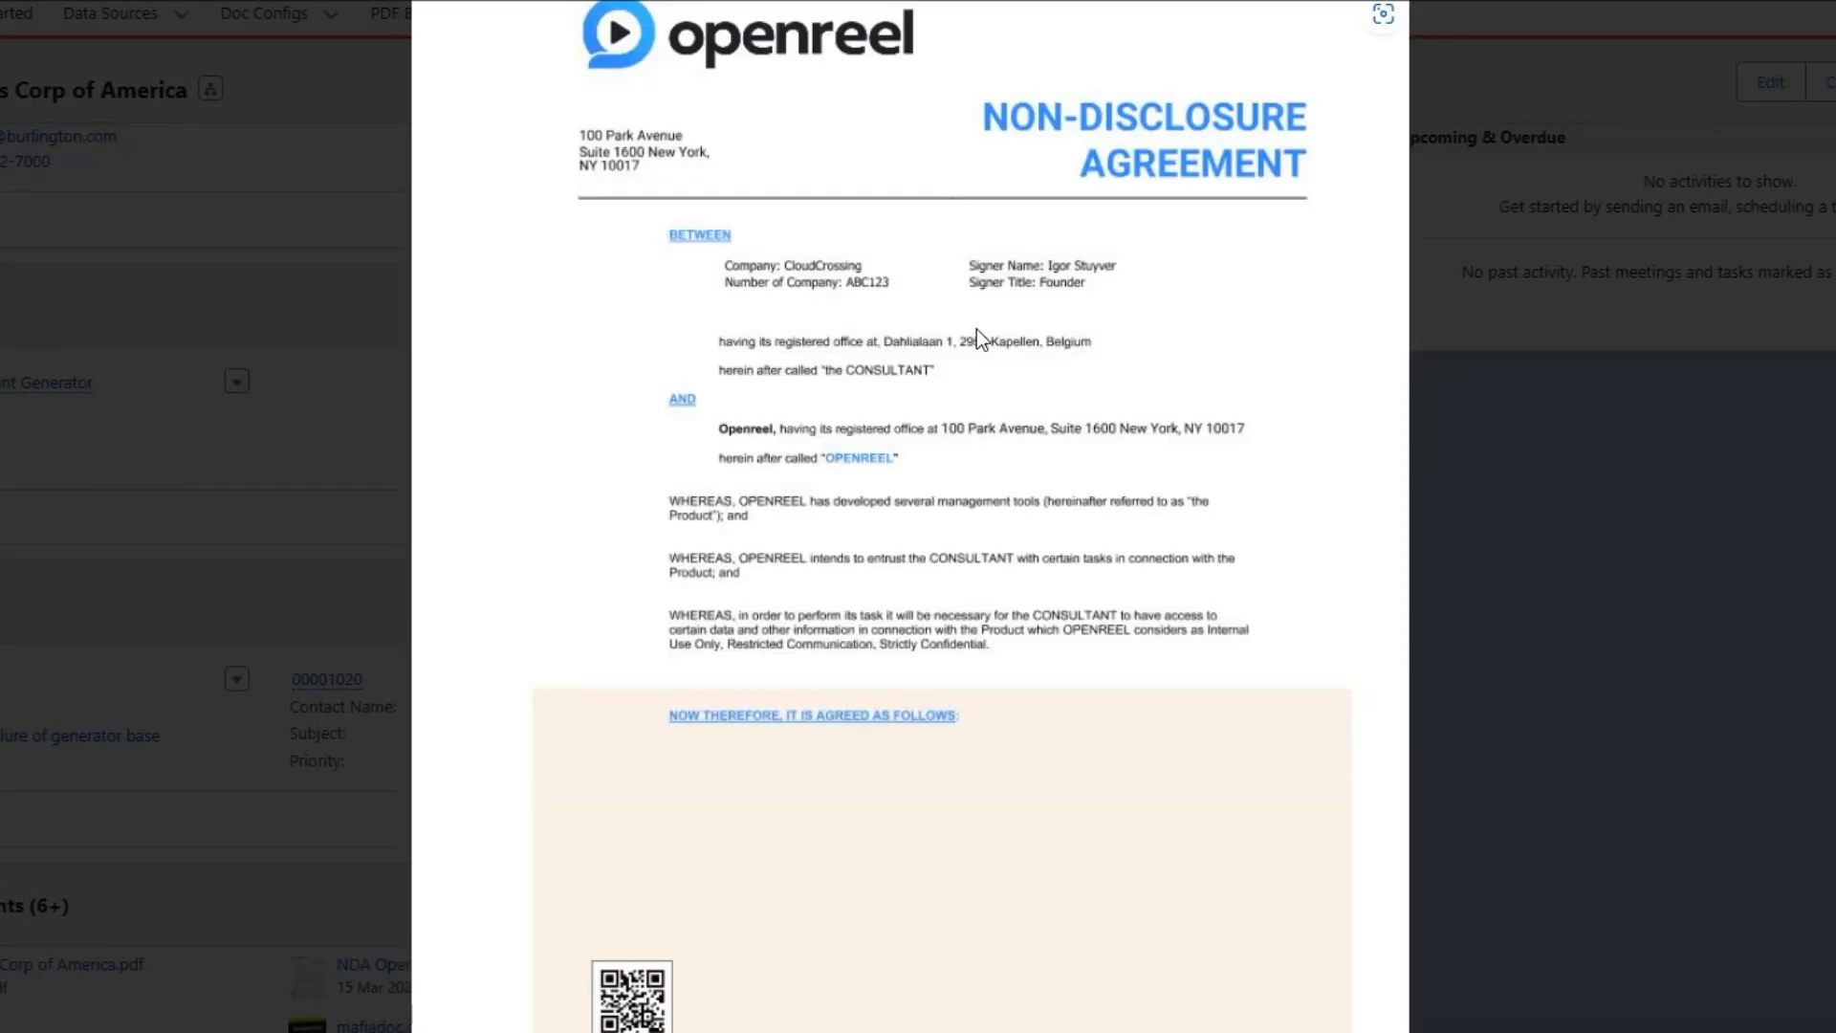
scroll(890, 264, up, 2)
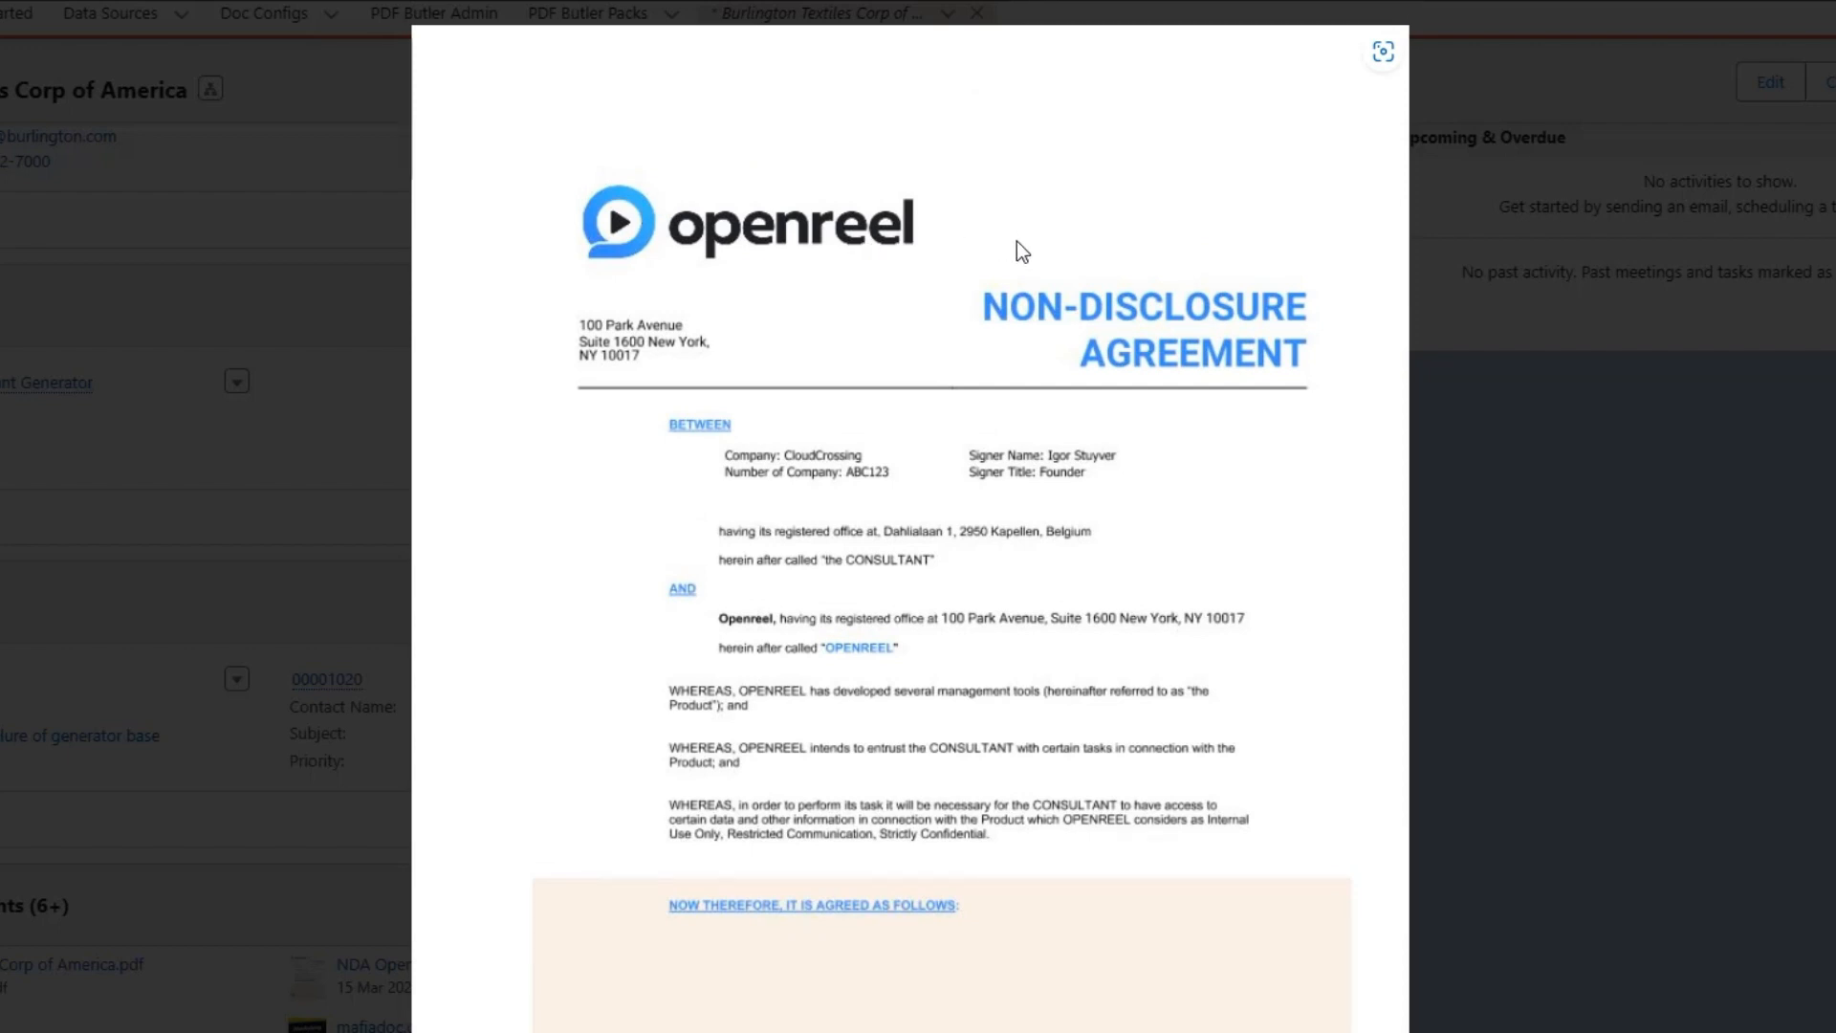
scroll(803, 276, down, 12)
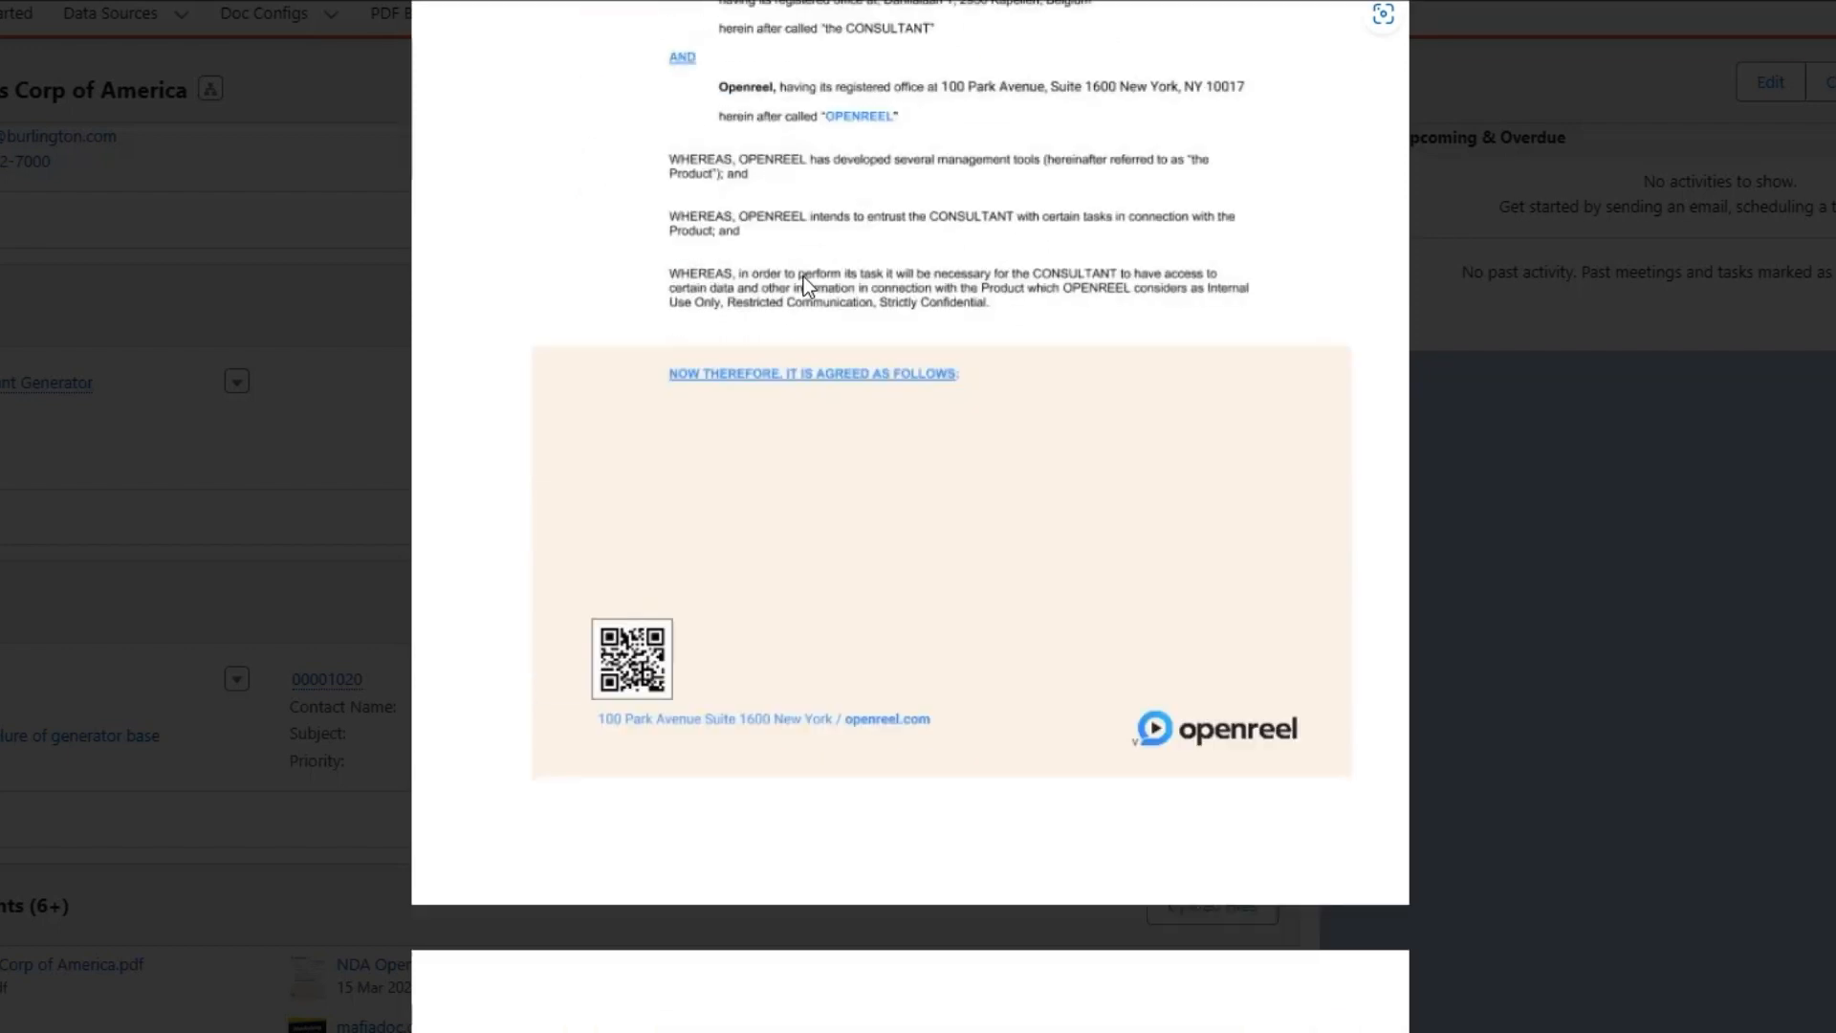
scroll(829, 346, down, 10)
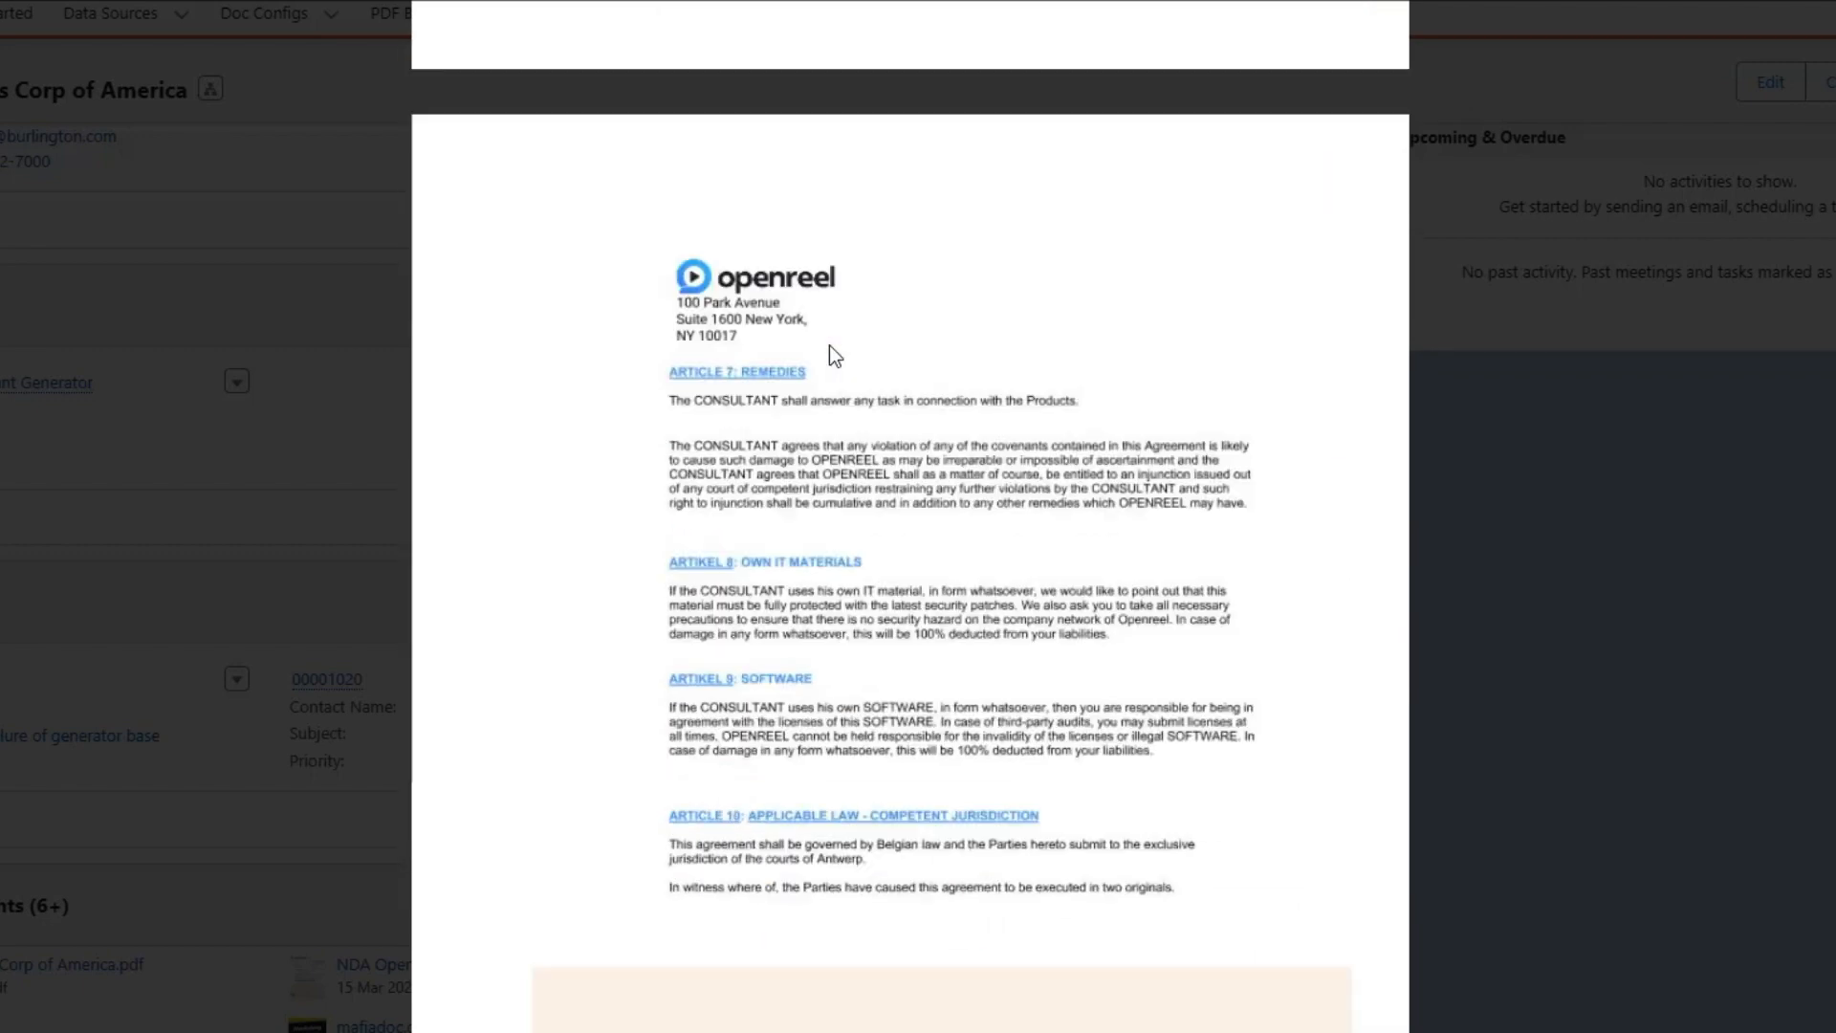
scroll(809, 279, up, 2)
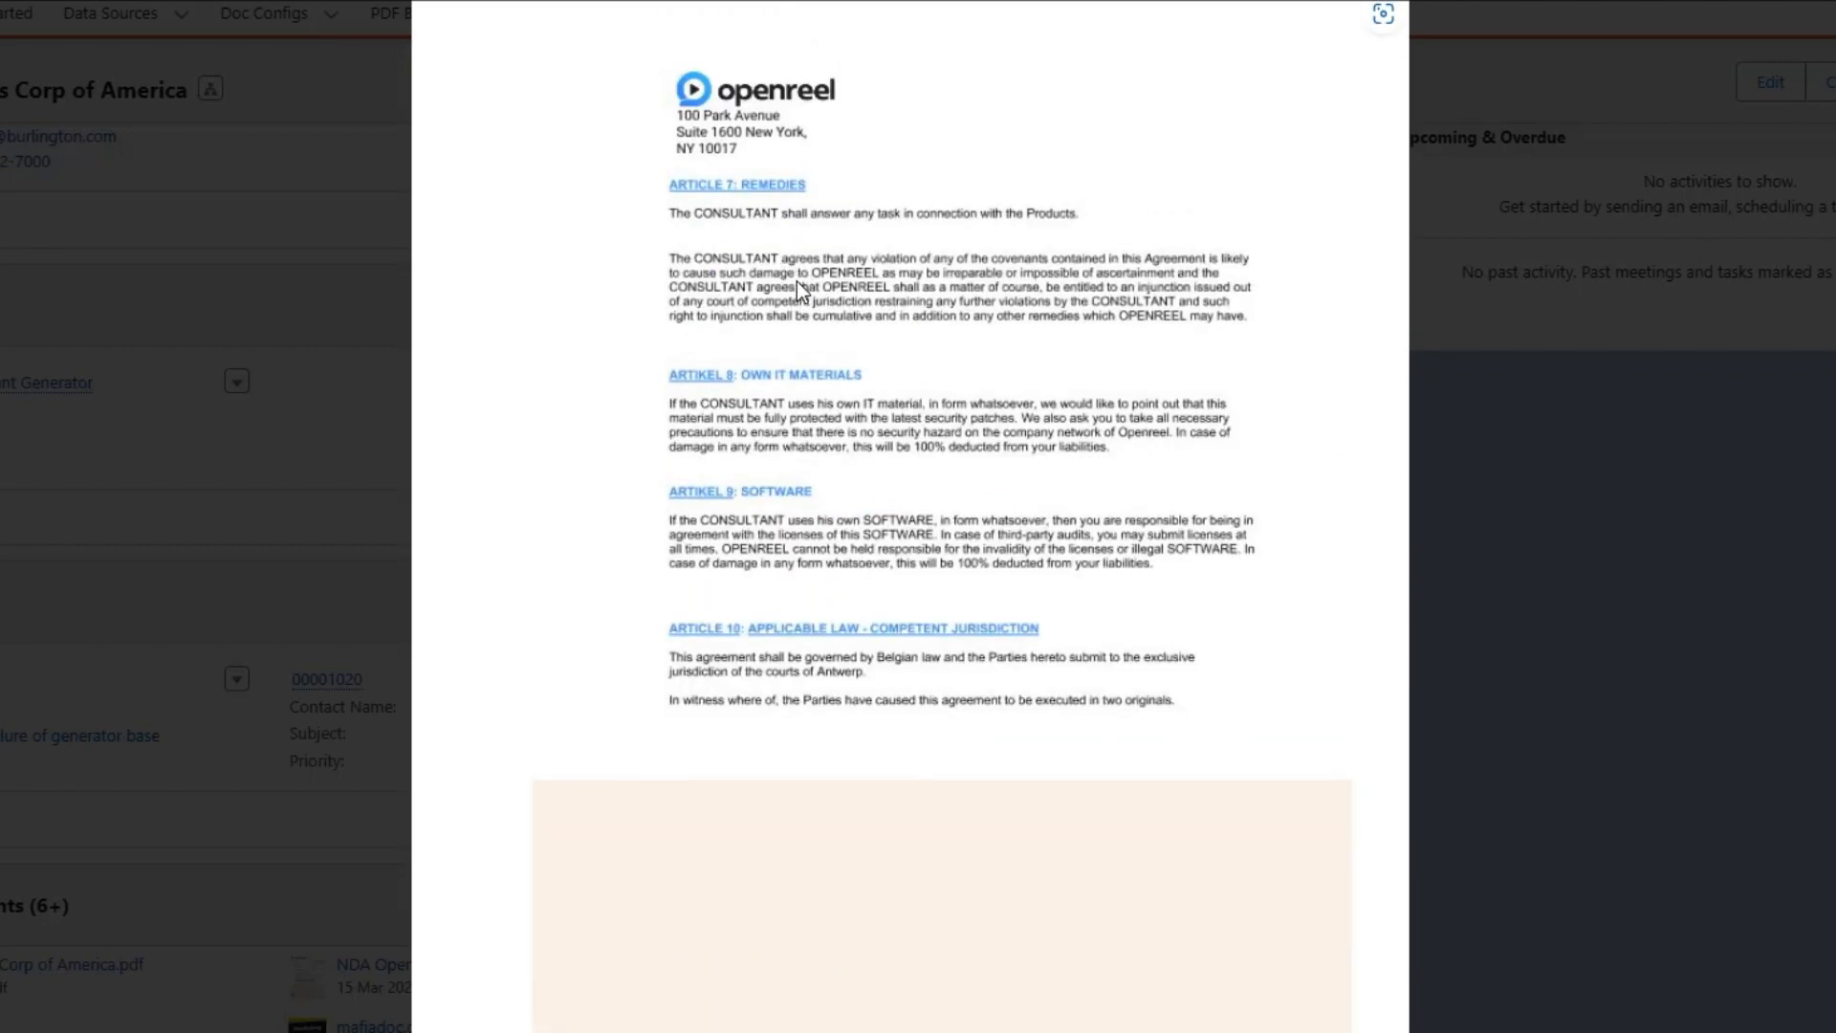
scroll(805, 287, up, 4)
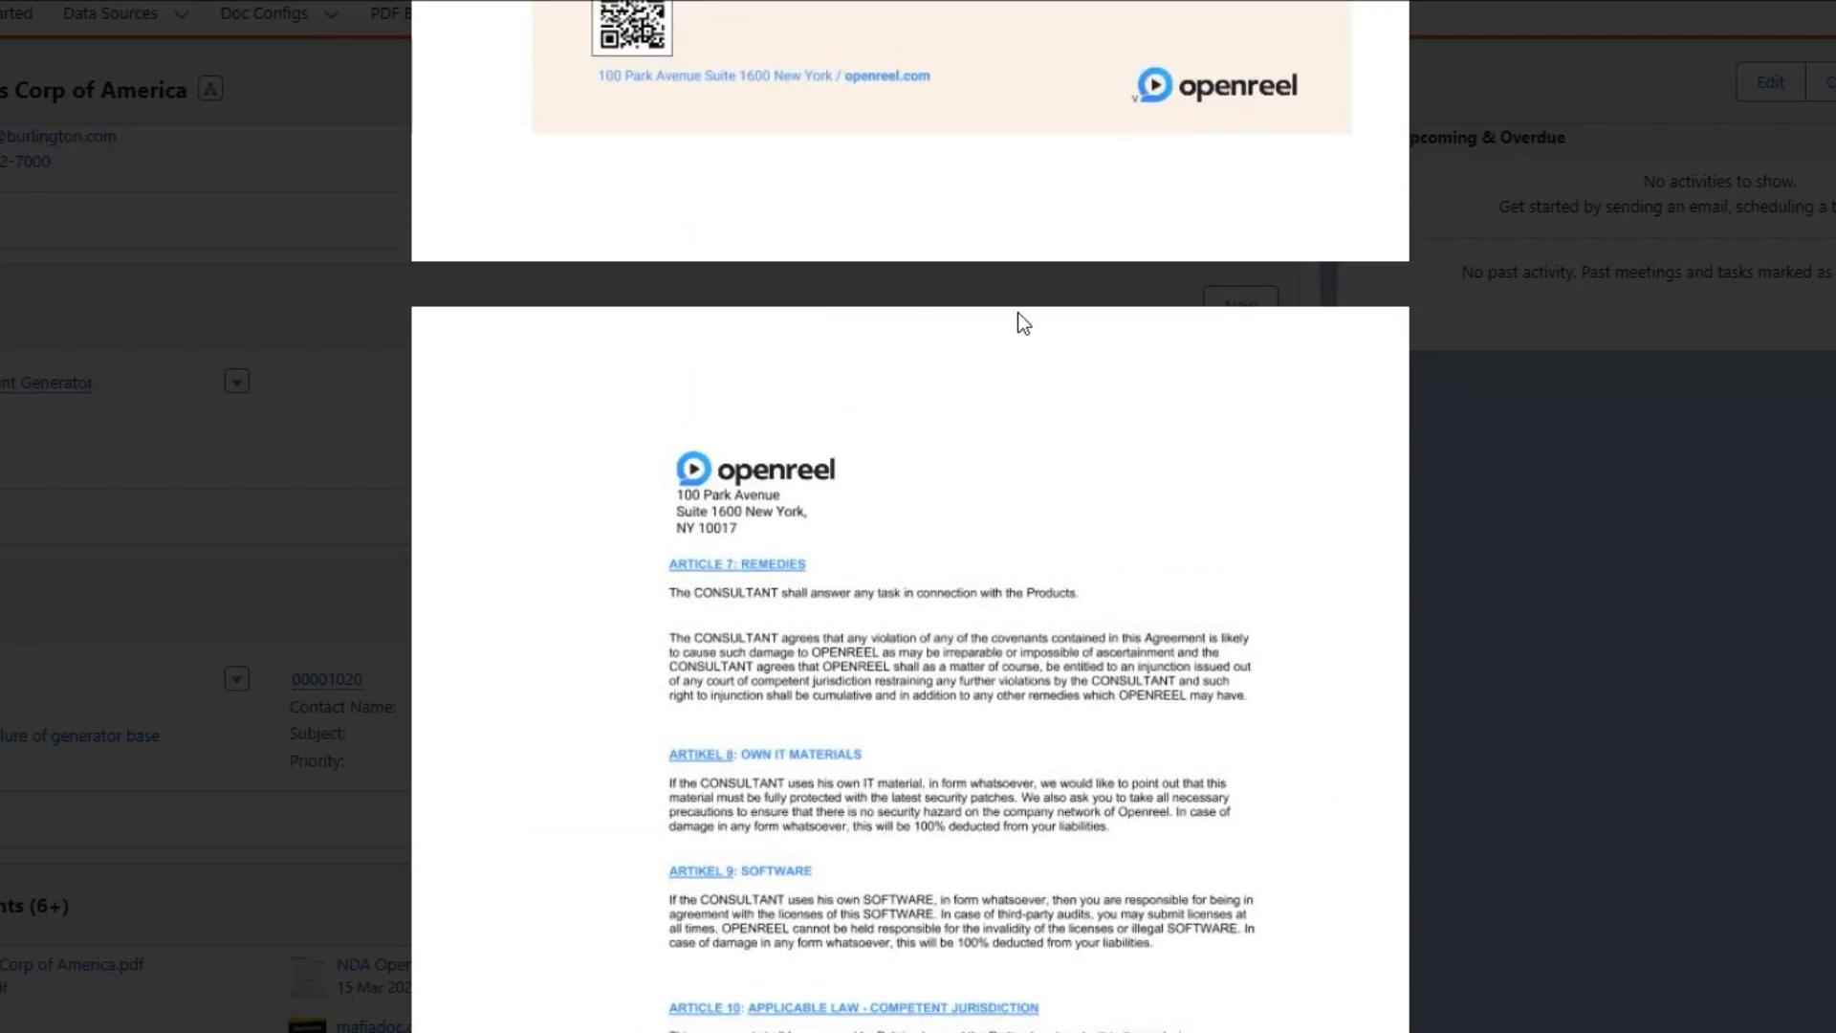
scroll(840, 422, down, 6)
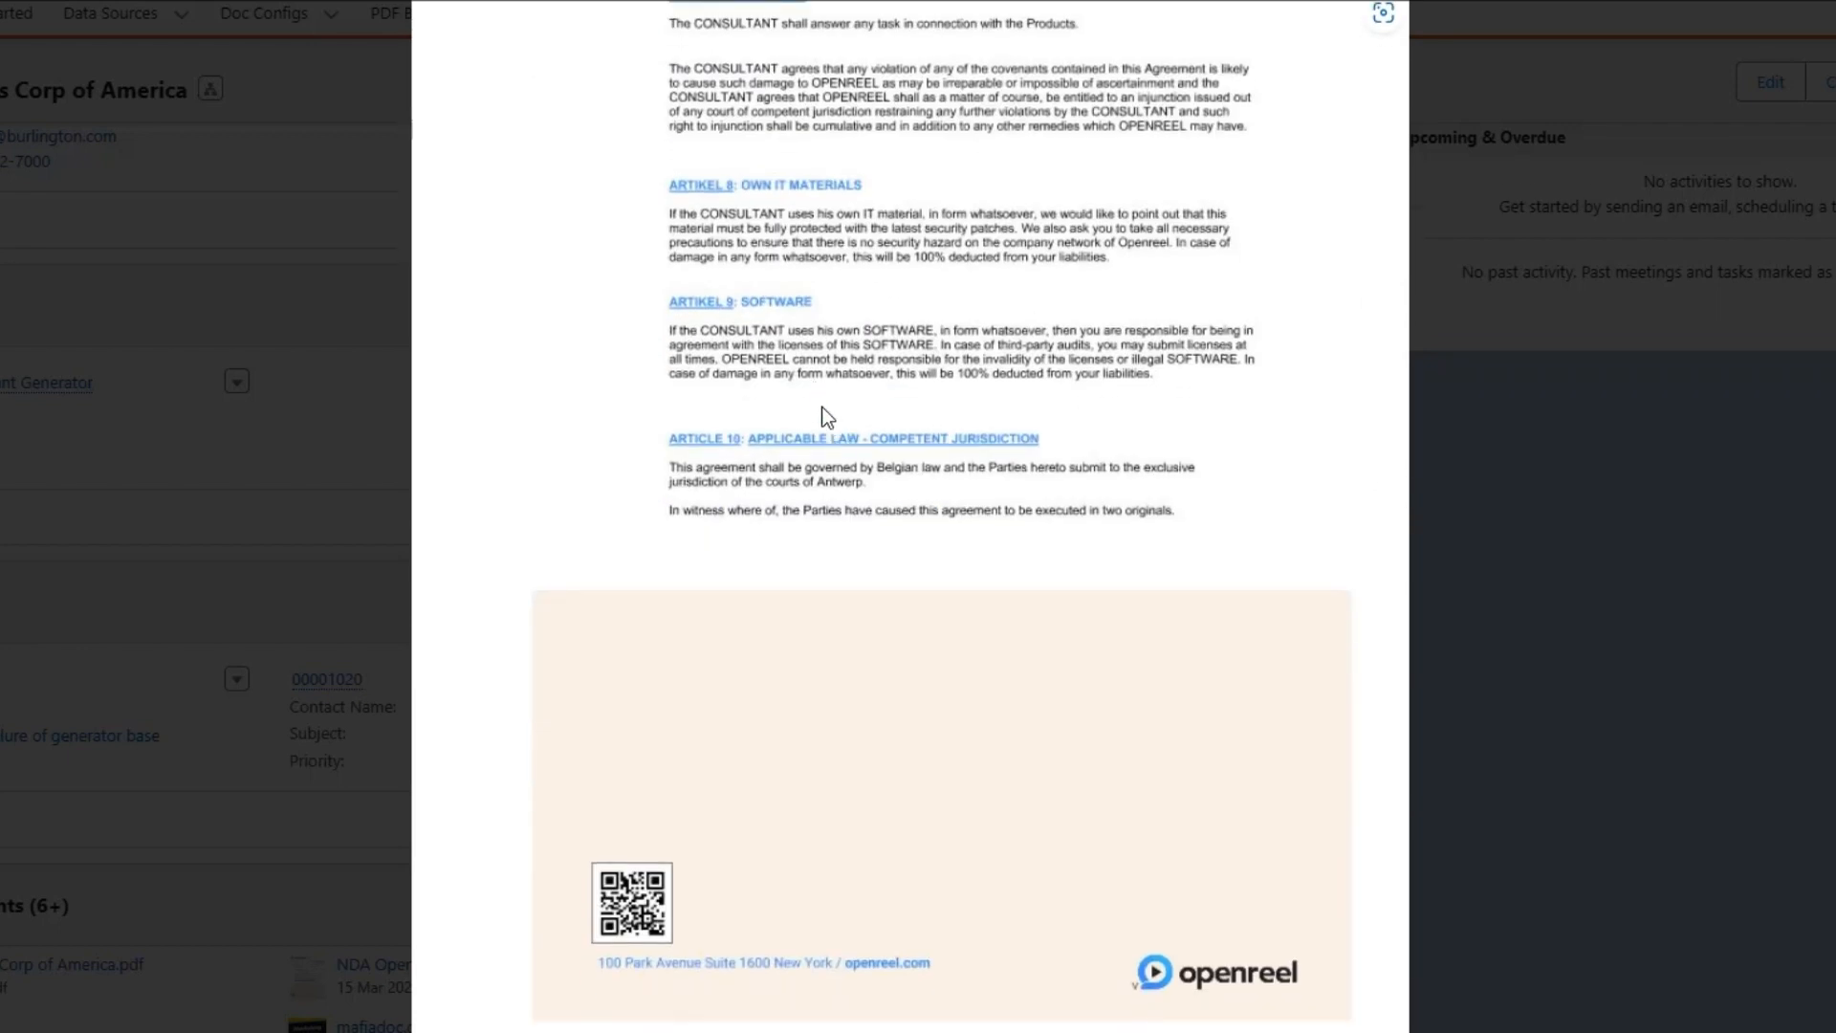